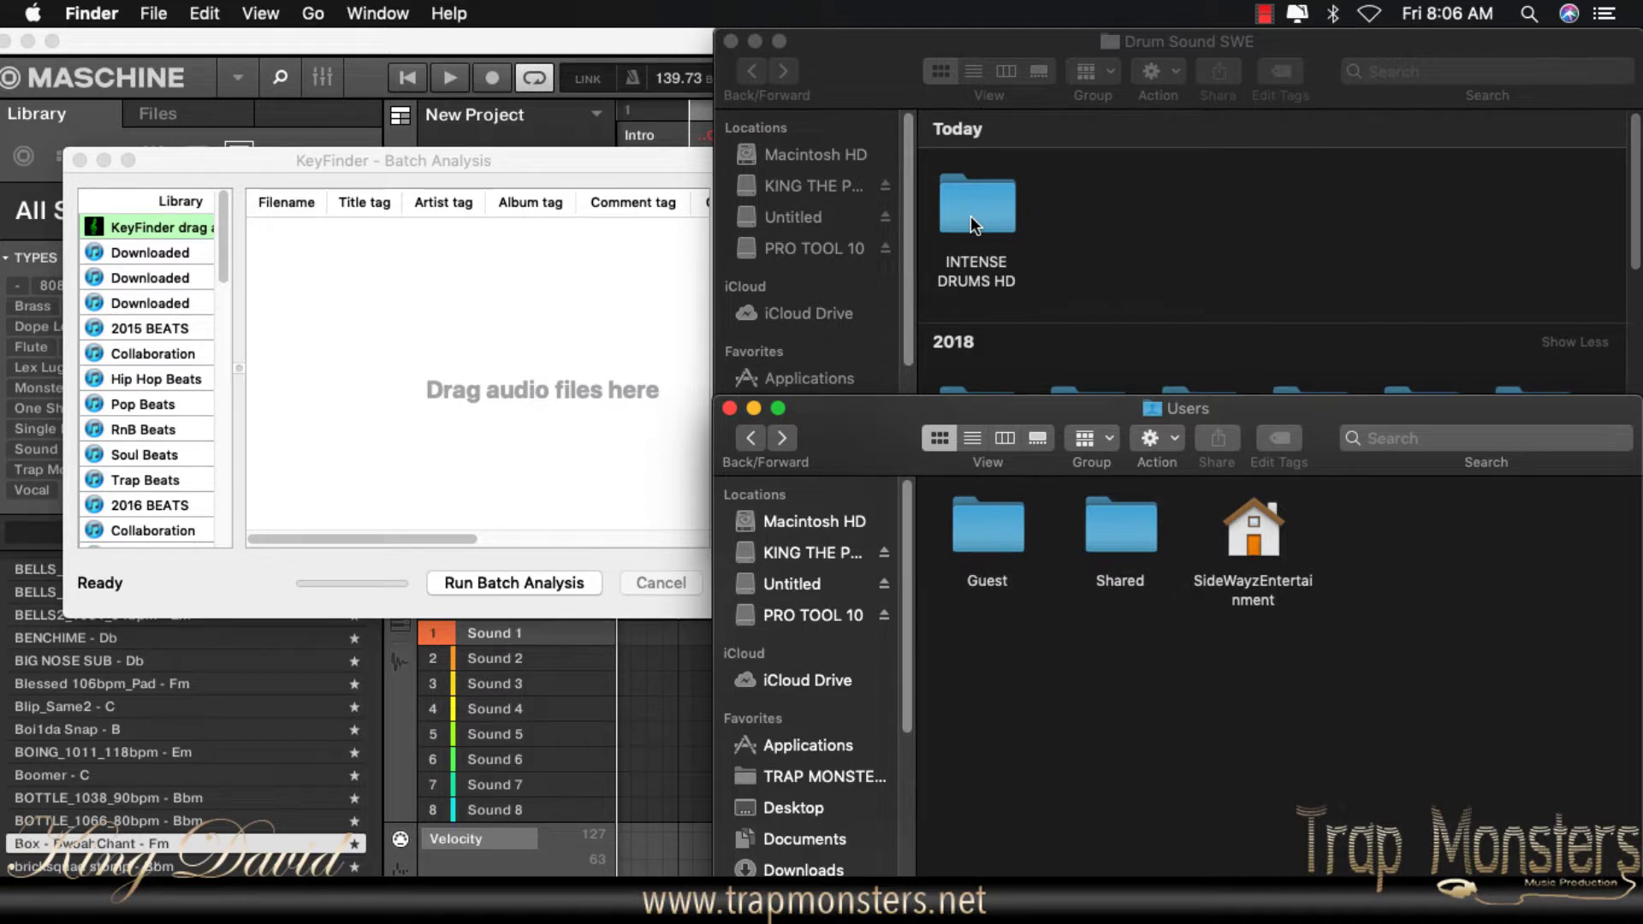
Step: Load the INTENSE DRUMS HD folder from Drum Sound SWE into KeyFinder's batch analysis list
left_click(971, 215)
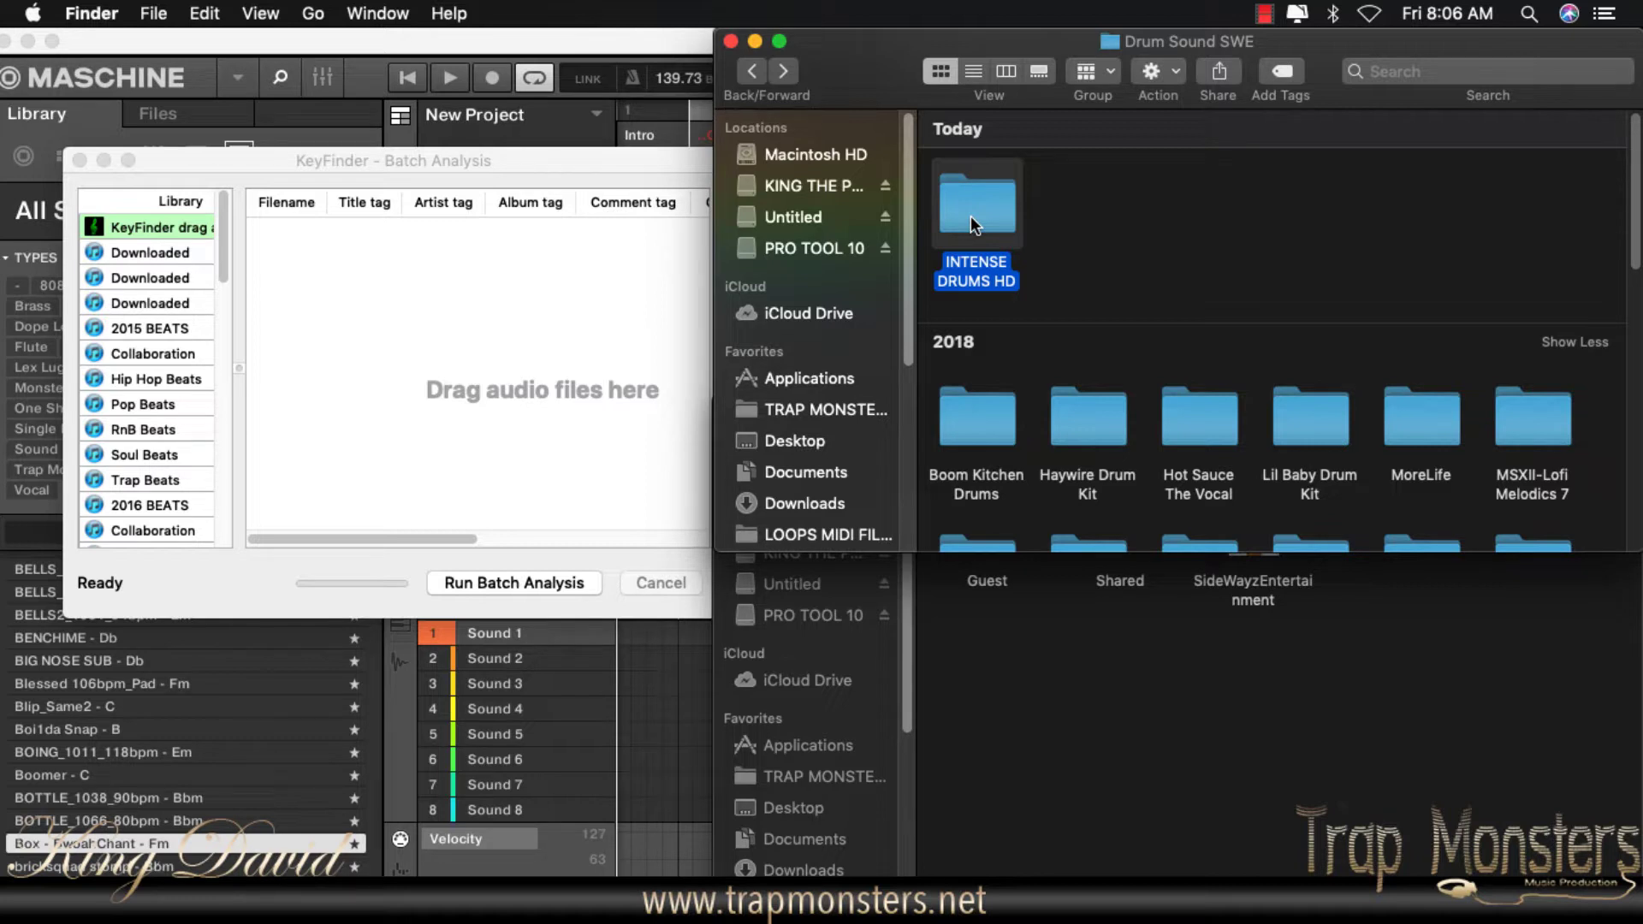
left_click(536, 392)
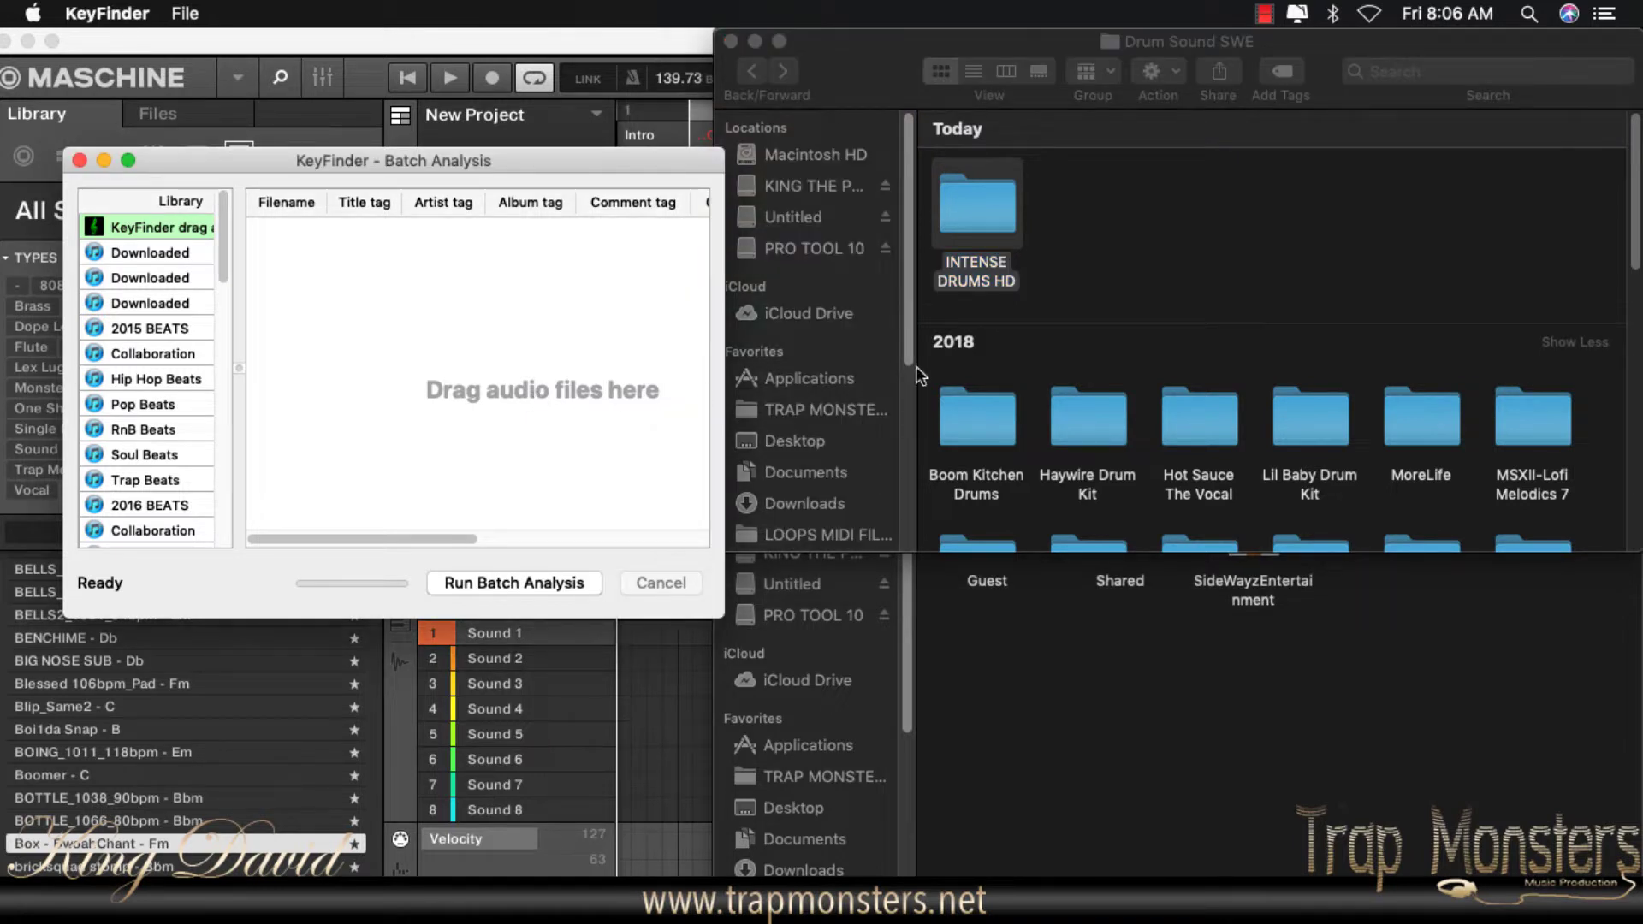
left_click_drag(985, 210, 571, 323)
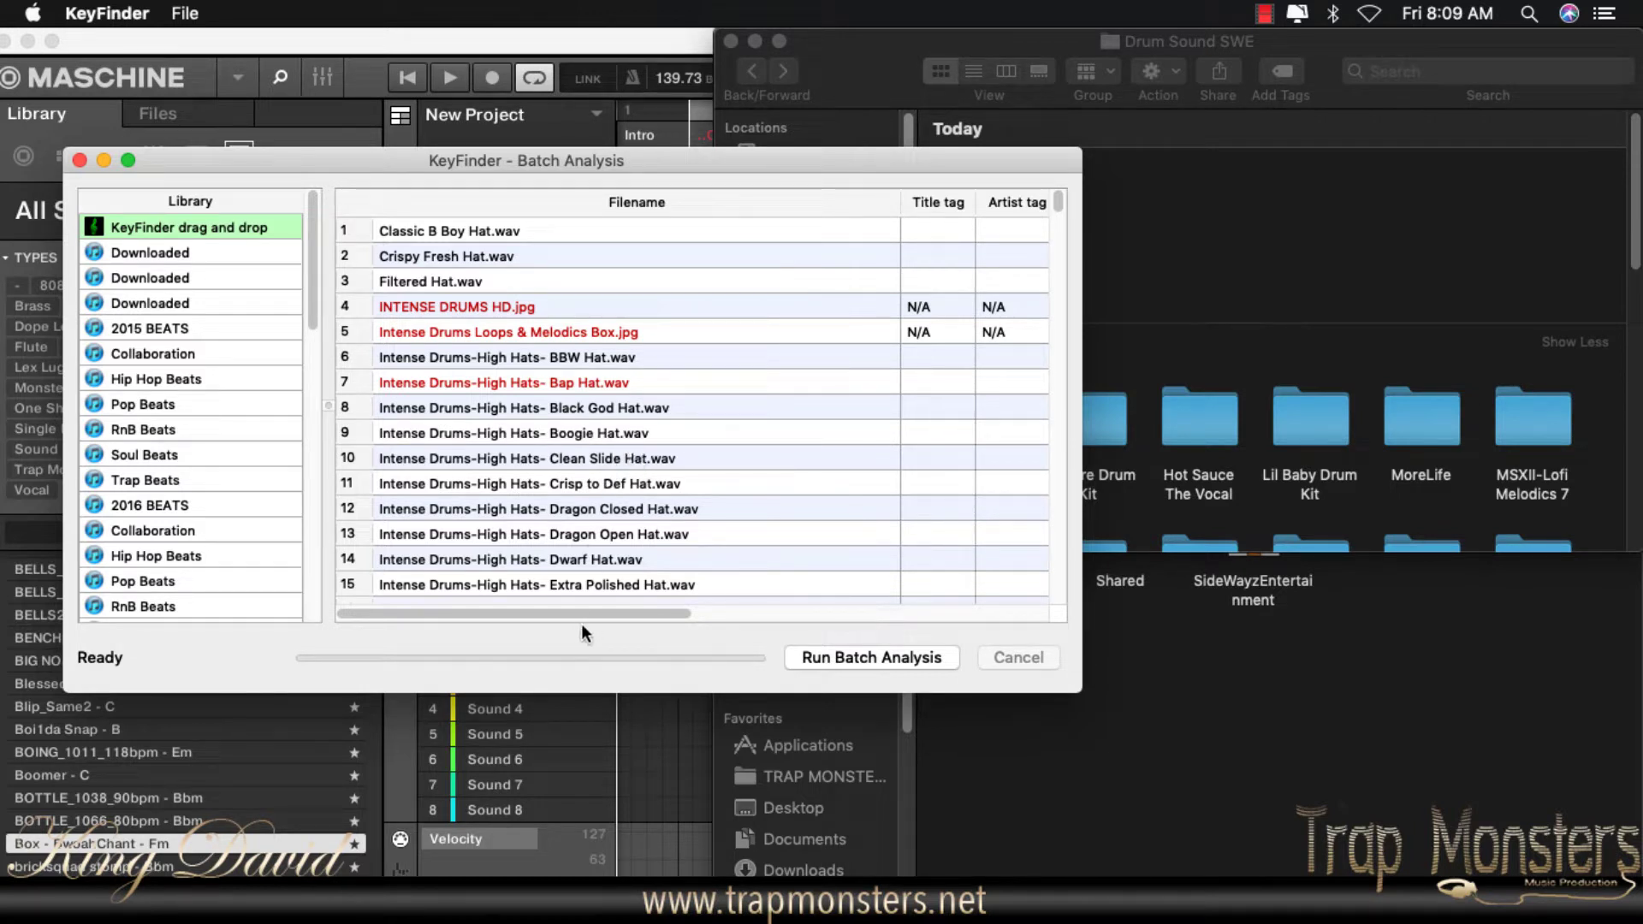
Step: Write the detected keys to all files in the batch list and close the KeyFinder window
left_click(607, 536)
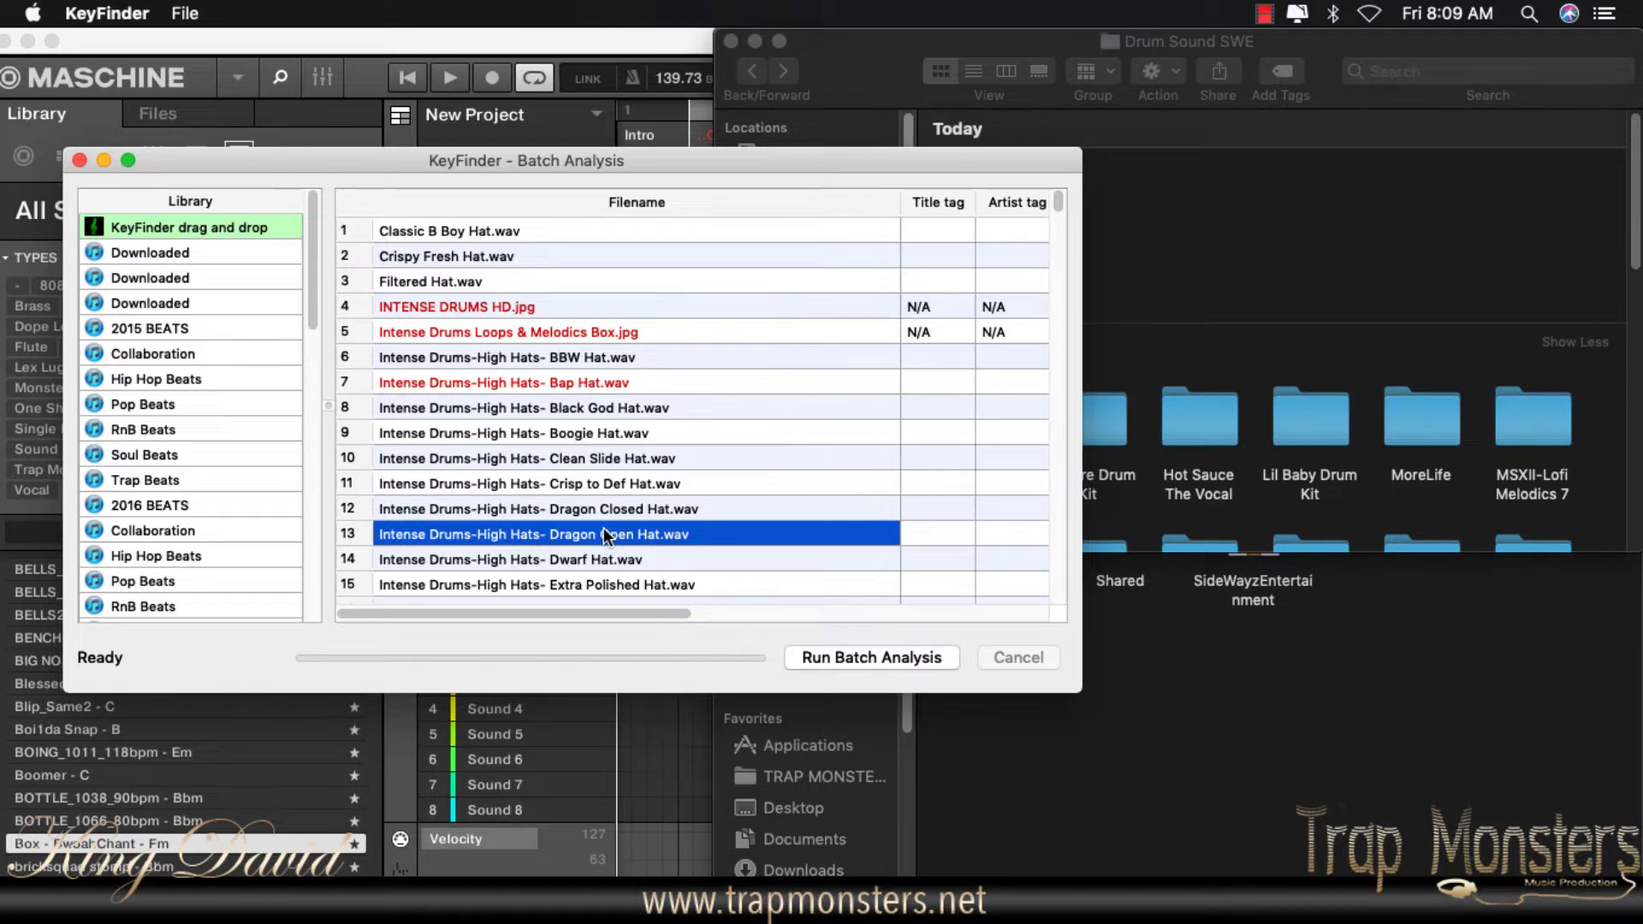
key("super+a")
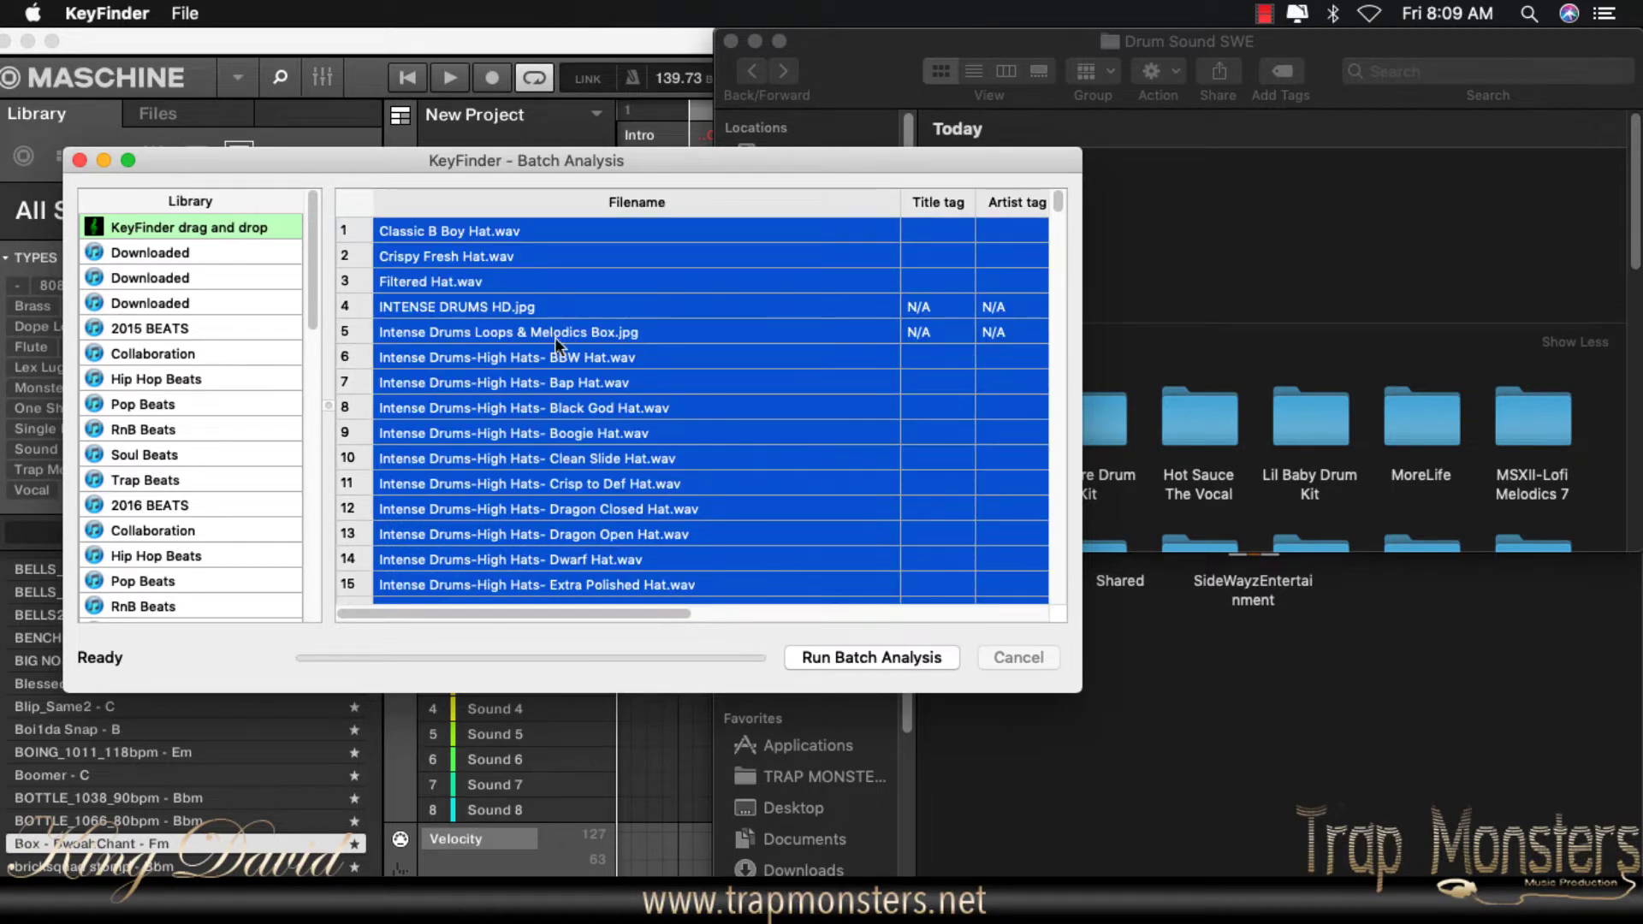
right_click(615, 438)
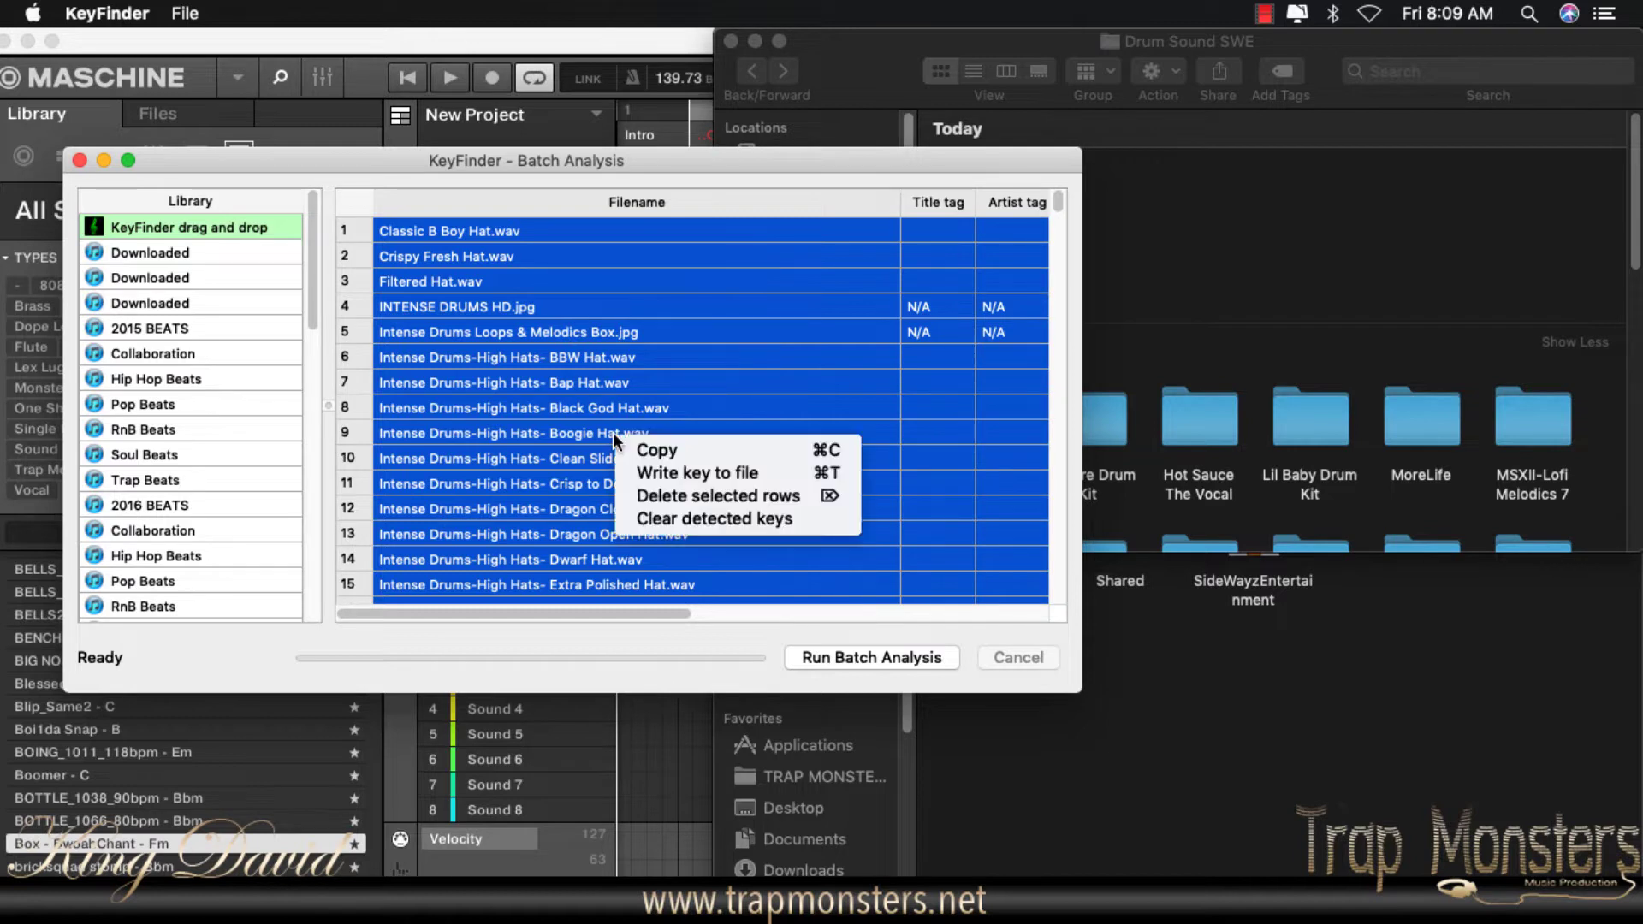
left_click(648, 473)
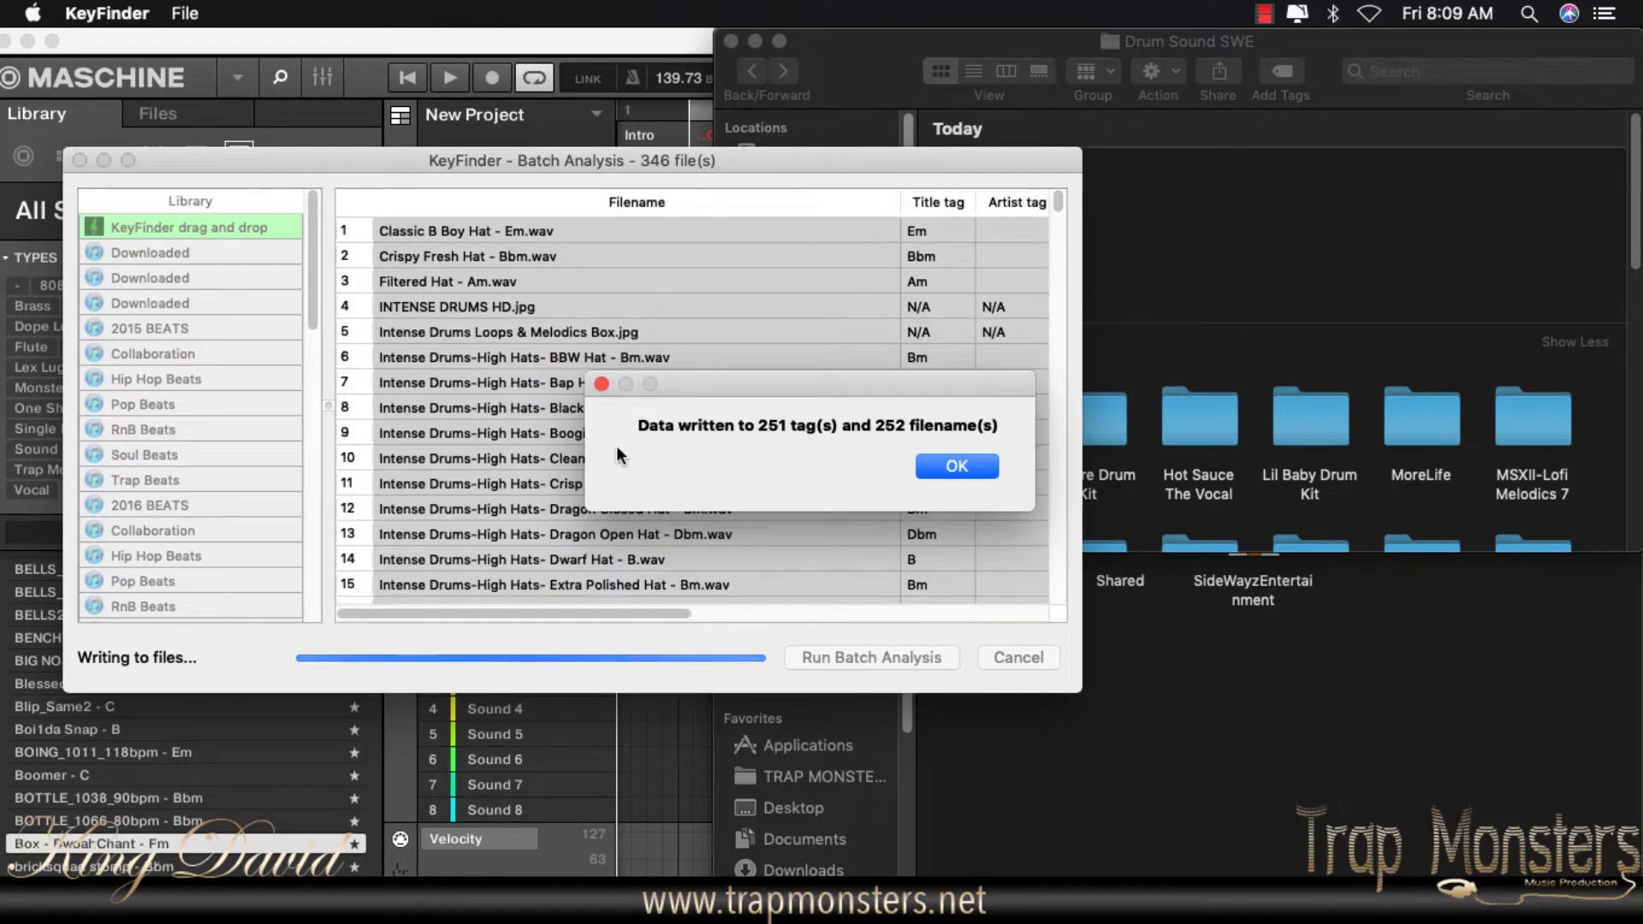
left_click(953, 468)
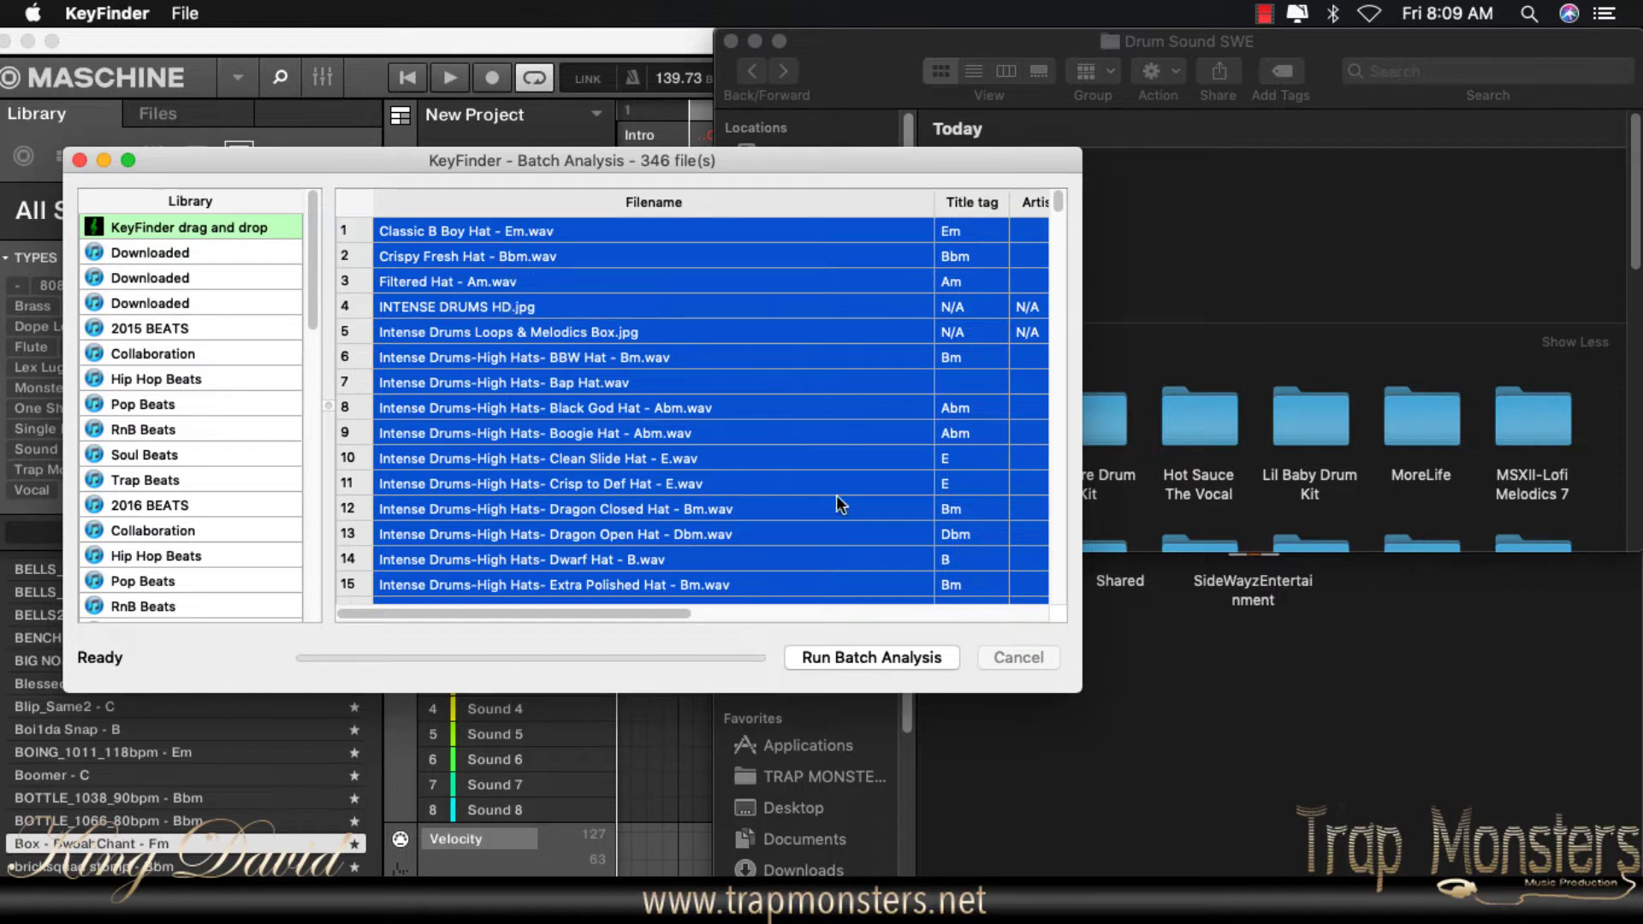
left_click(79, 161)
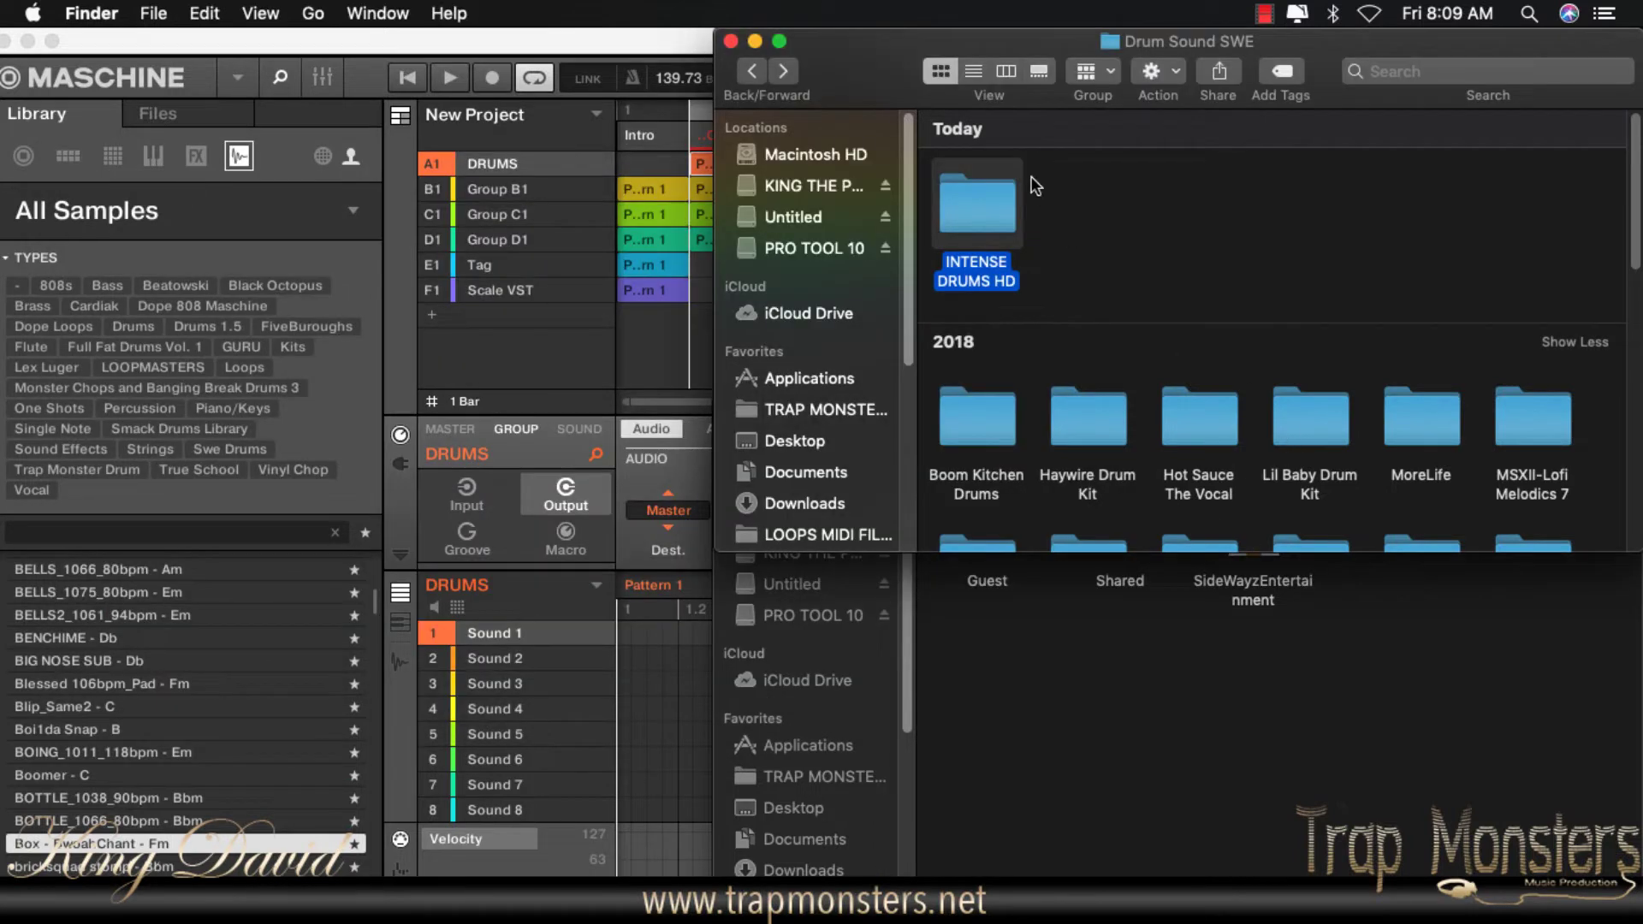
Step: Check the renamed files in the High Hats Open & Closed folder of INTENSE DRUMS HD, and return to Drum Sound SWE
left_click(1068, 233)
double_click(970, 200)
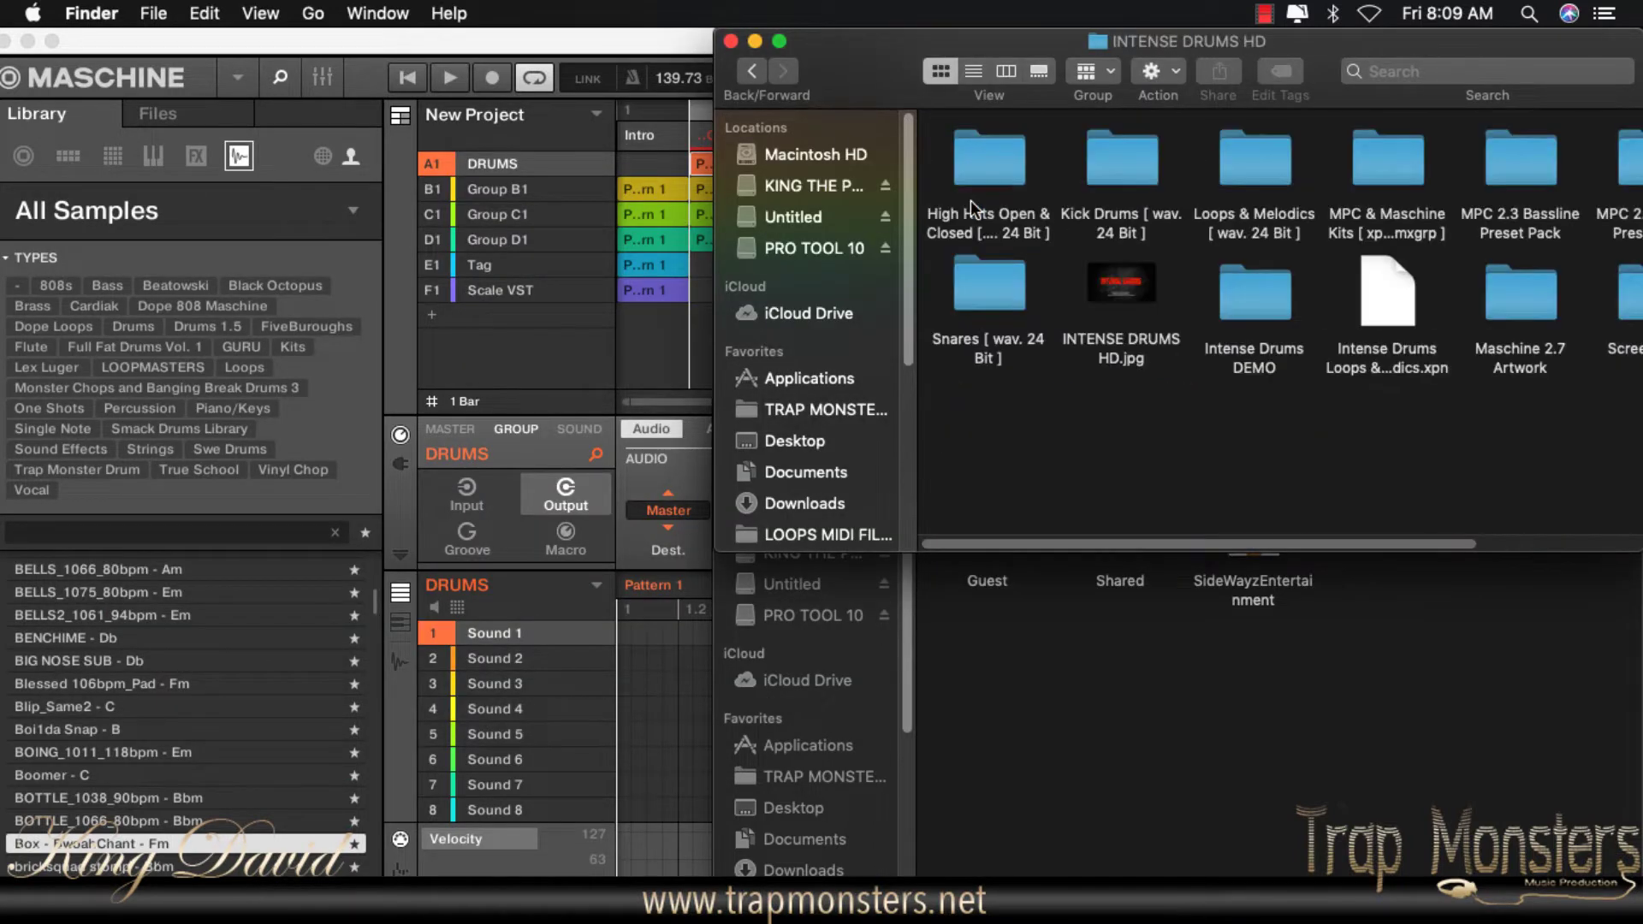
left_click(977, 164)
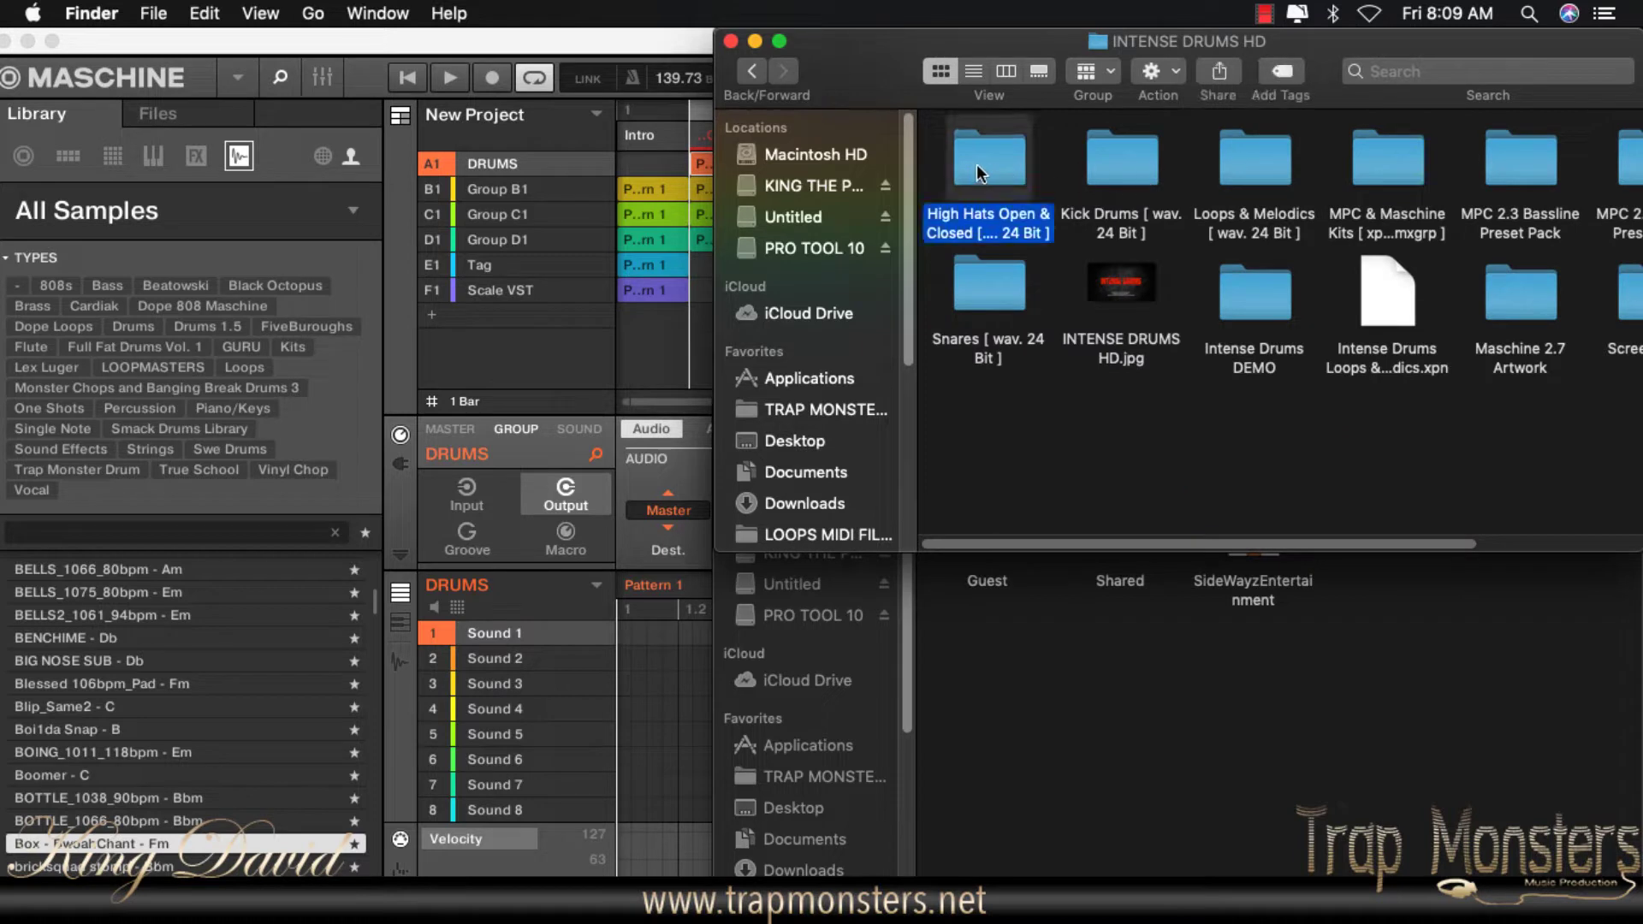
double_click(977, 163)
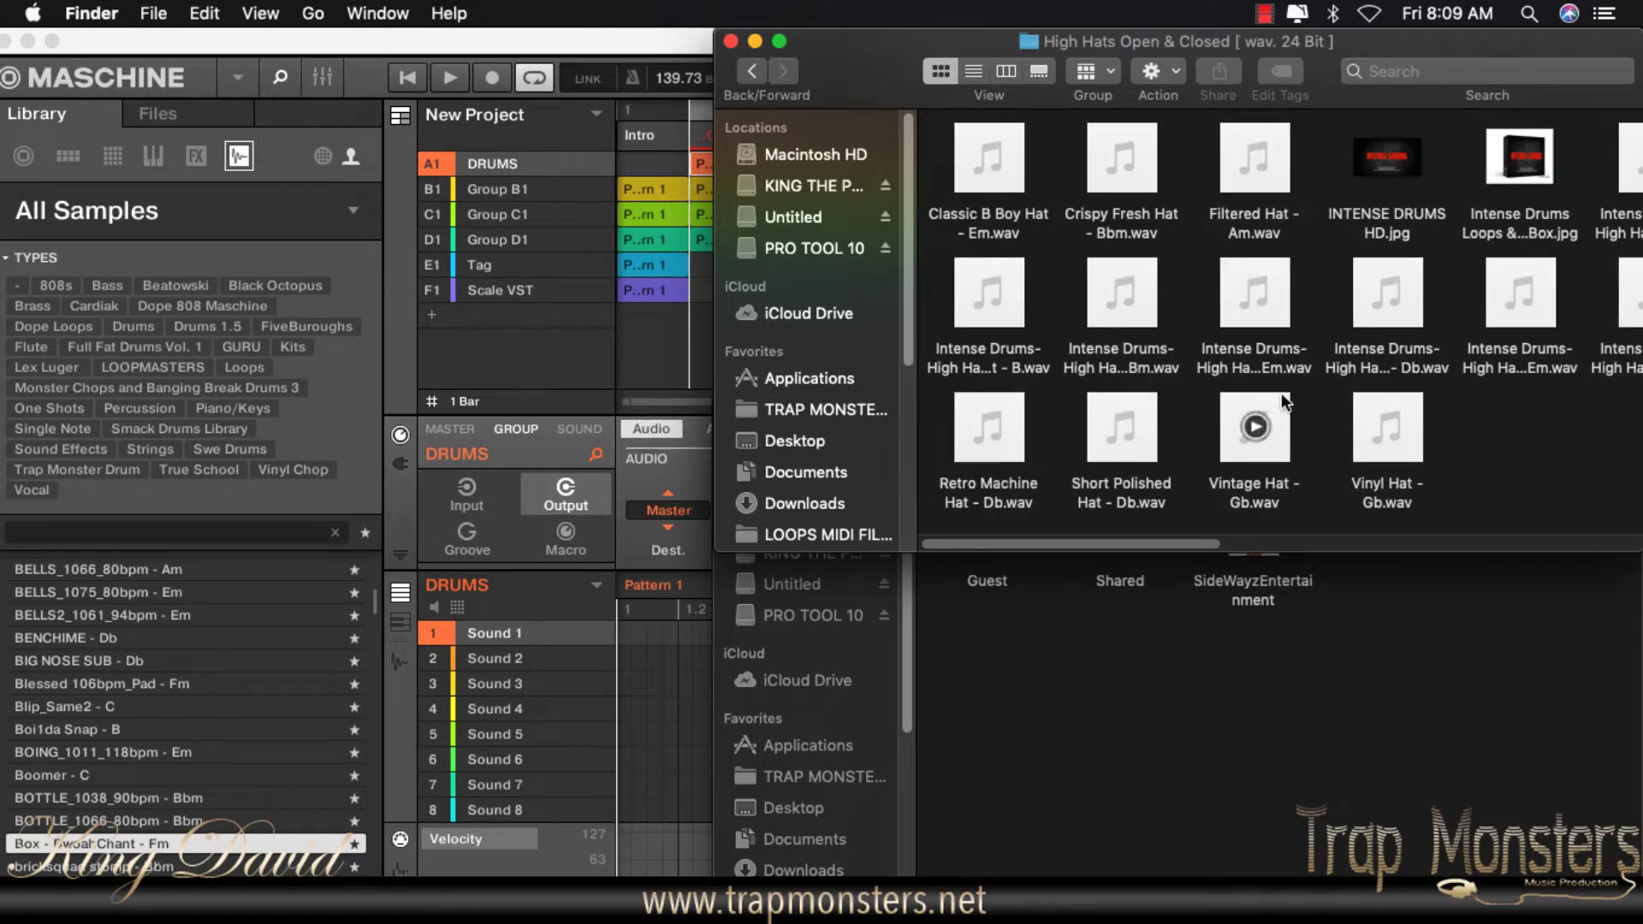
mouse_move(1280, 393)
left_mouse_down()
mouse_move(1279, 369)
mouse_move(1421, 376)
mouse_move(1440, 412)
mouse_move(1290, 402)
left_mouse_up()
left_click(1315, 412)
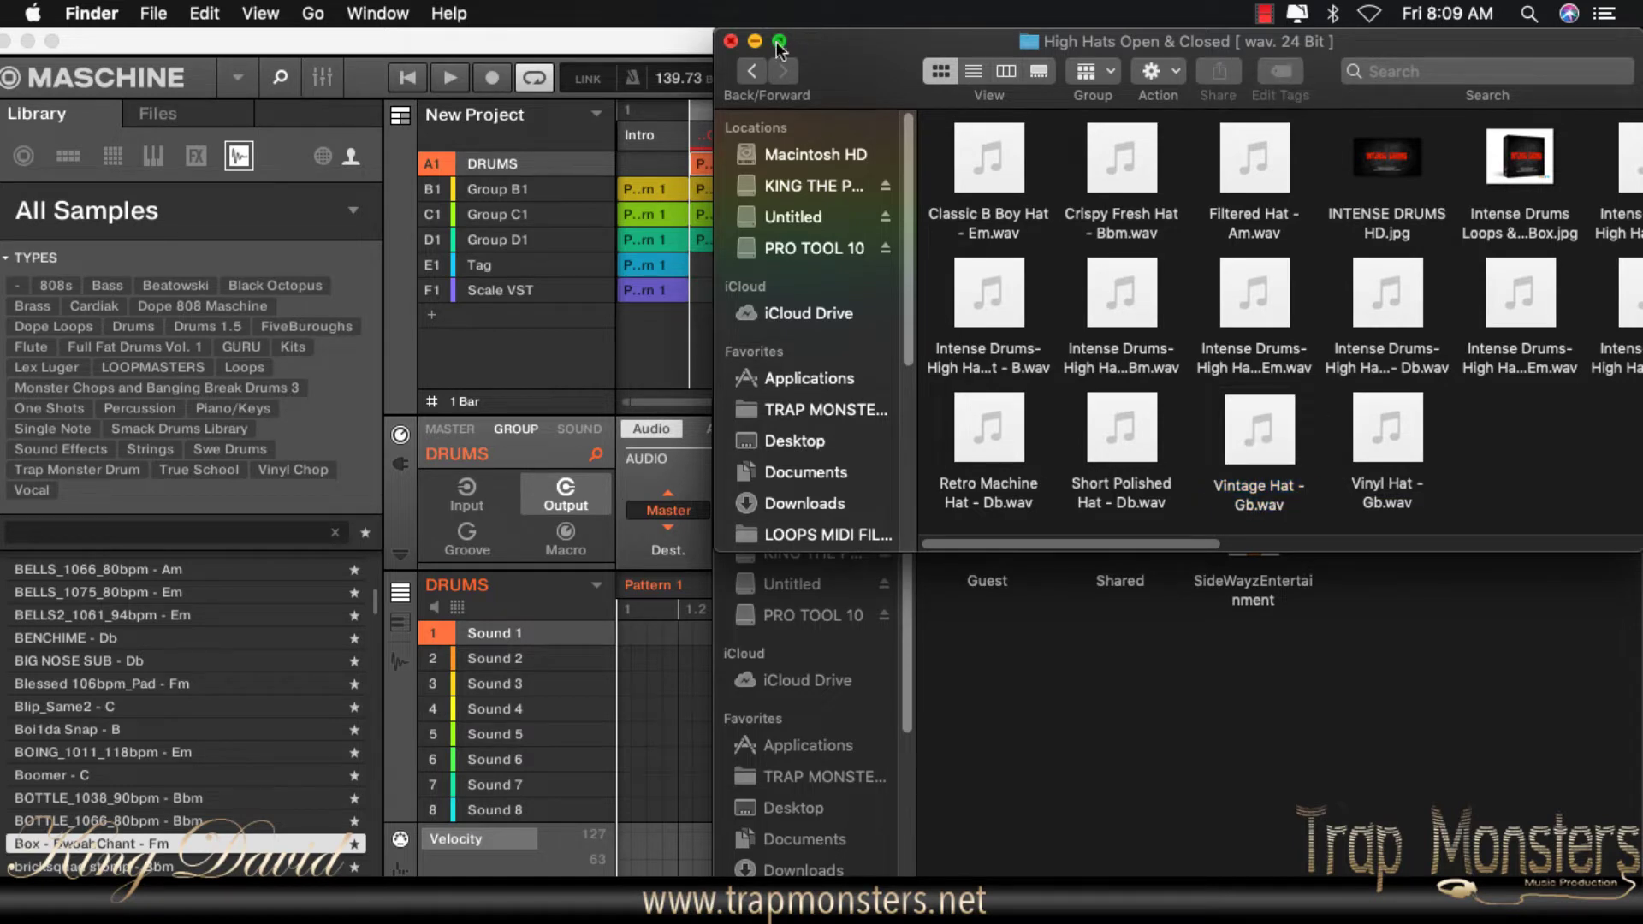
left_click(754, 70)
left_click(754, 70)
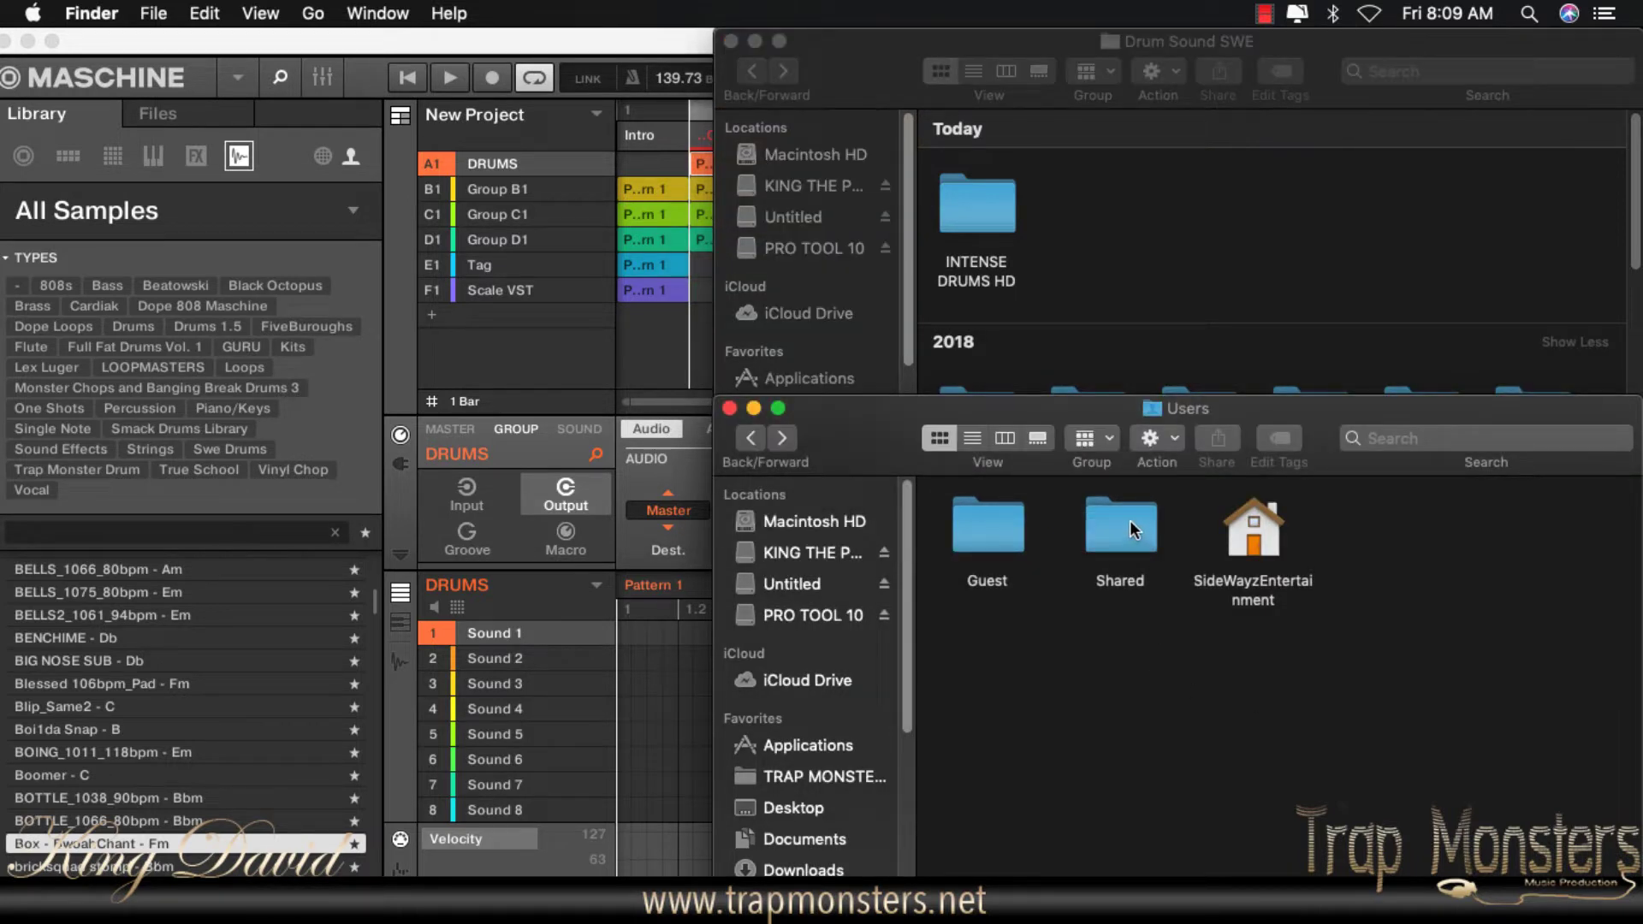
Step: In the second Finder window, open the NI Resources folder under Macintosh HD, Users, Shared
double_click(1129, 524)
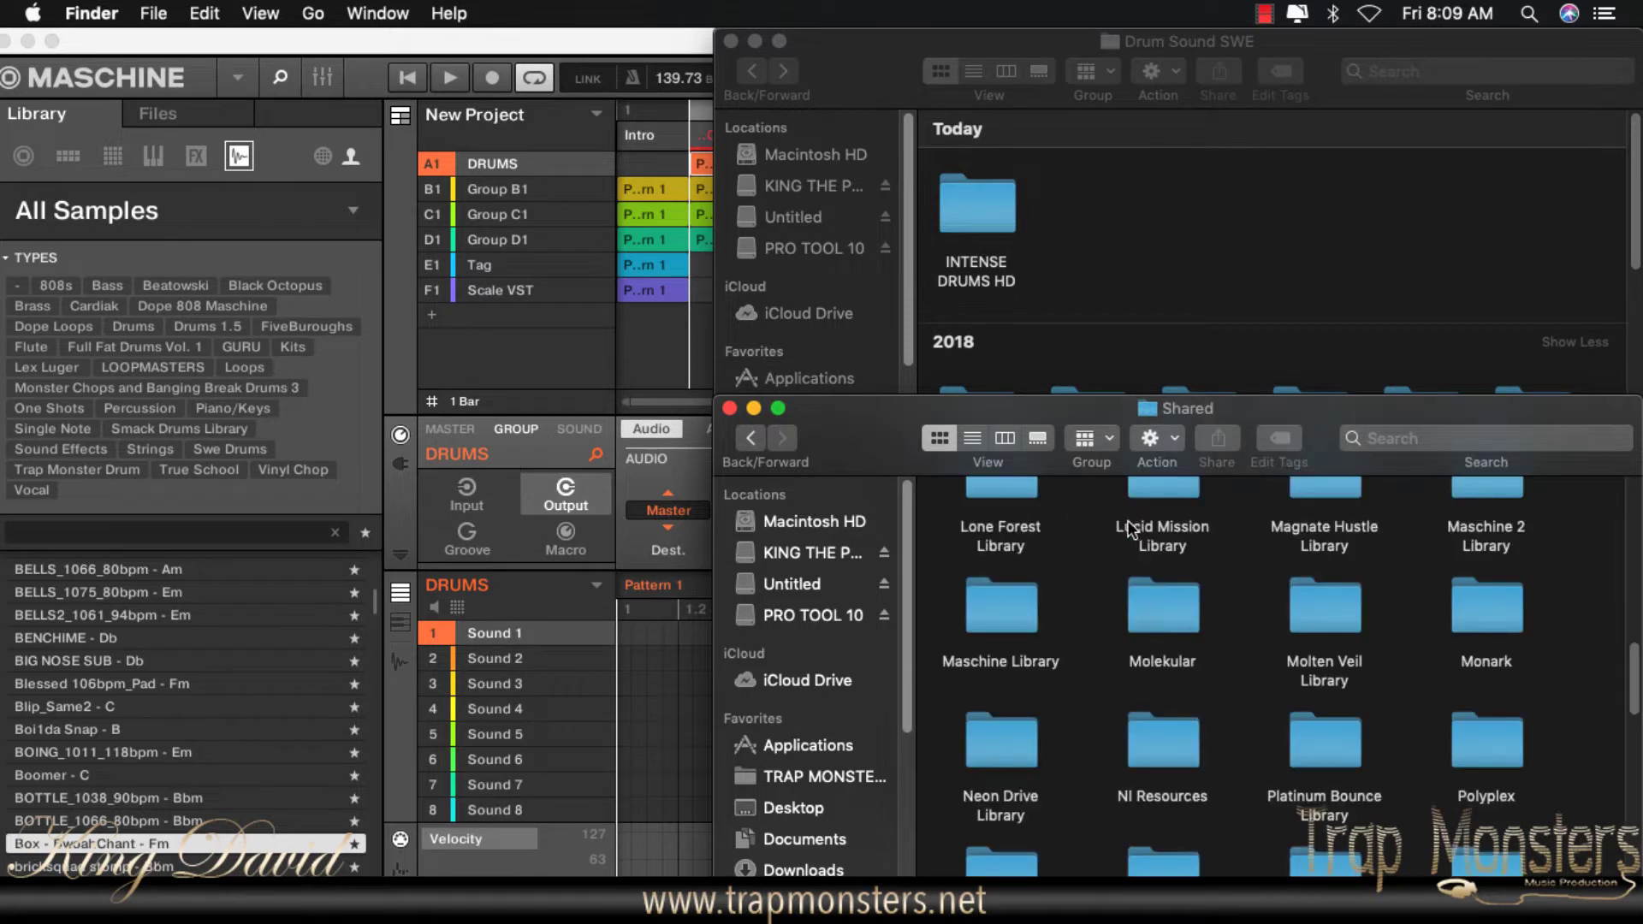
left_click(811, 520)
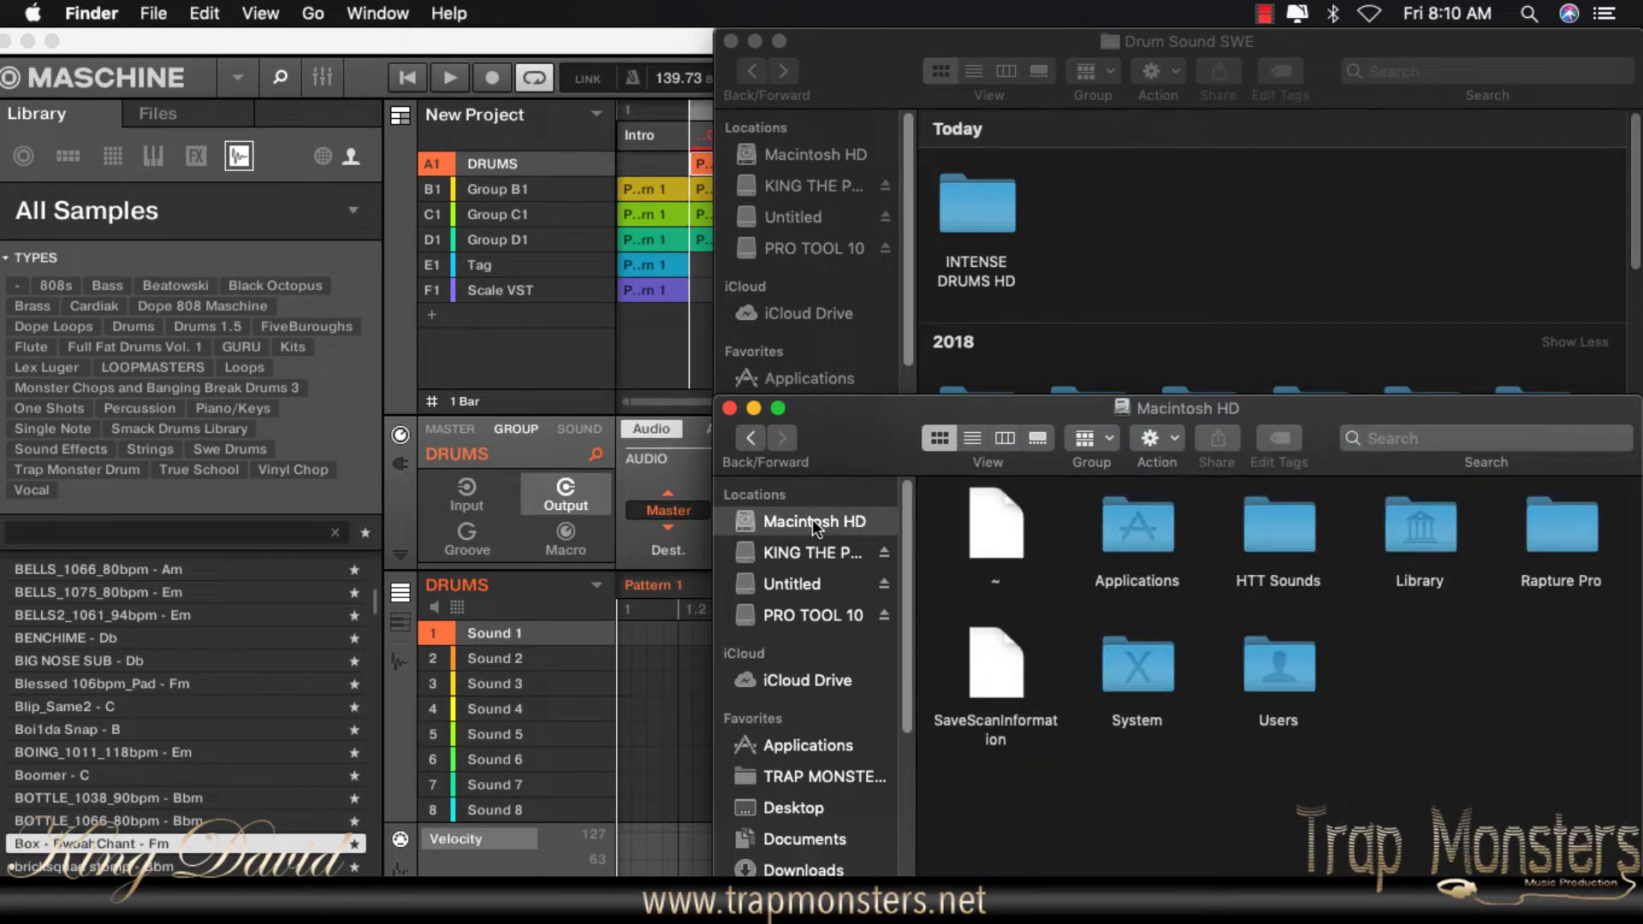
double_click(1290, 682)
double_click(1101, 528)
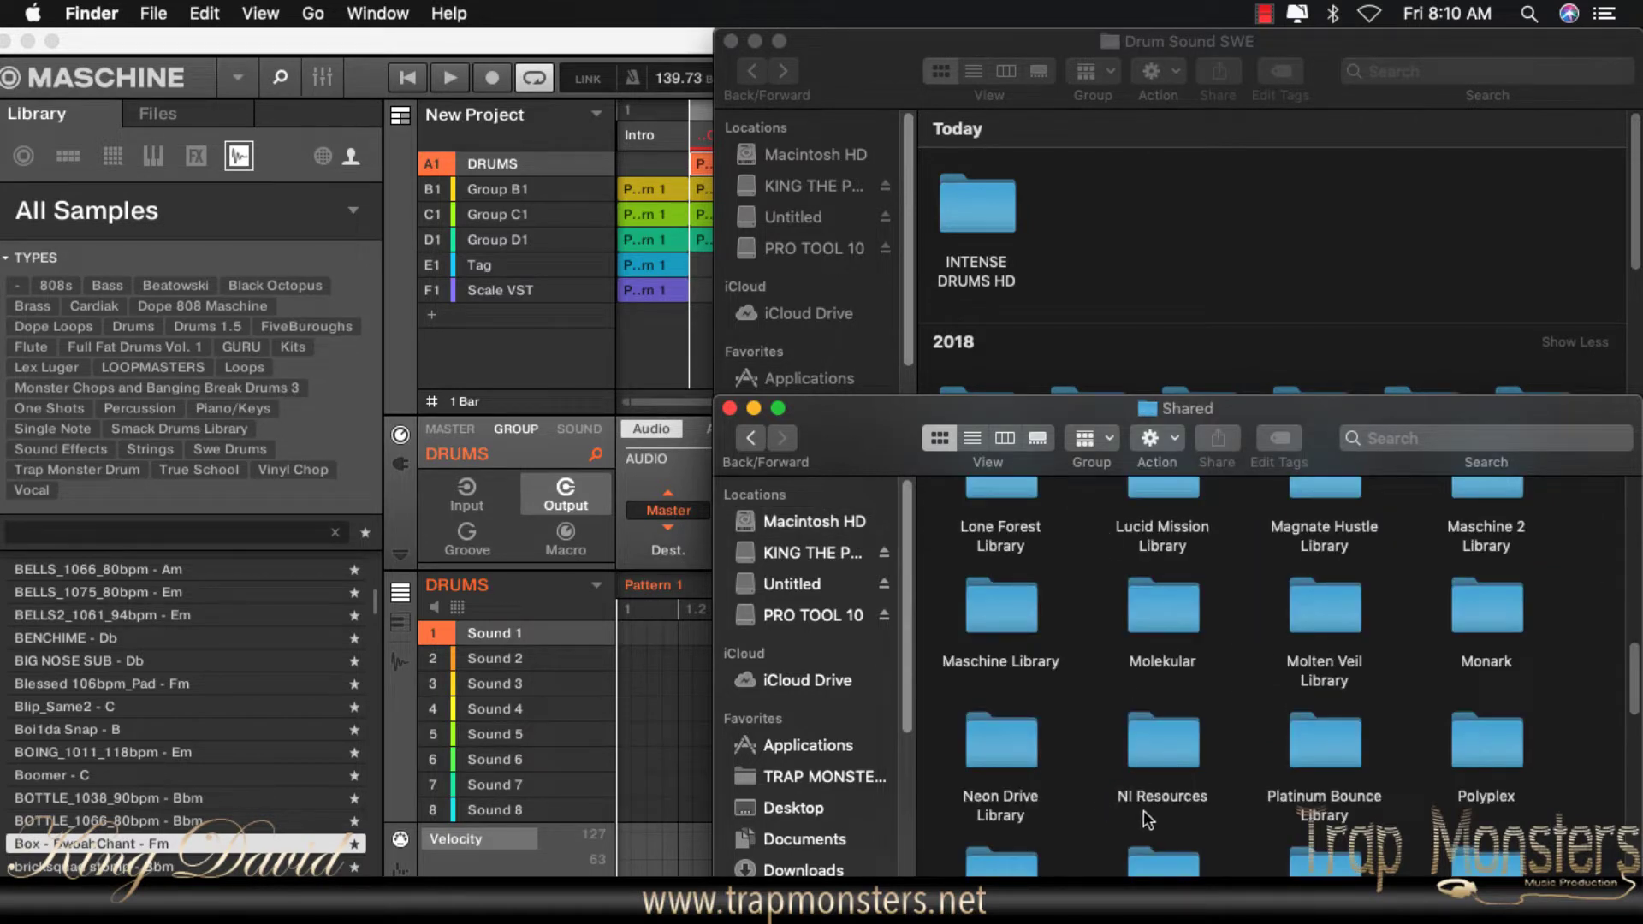
double_click(1162, 740)
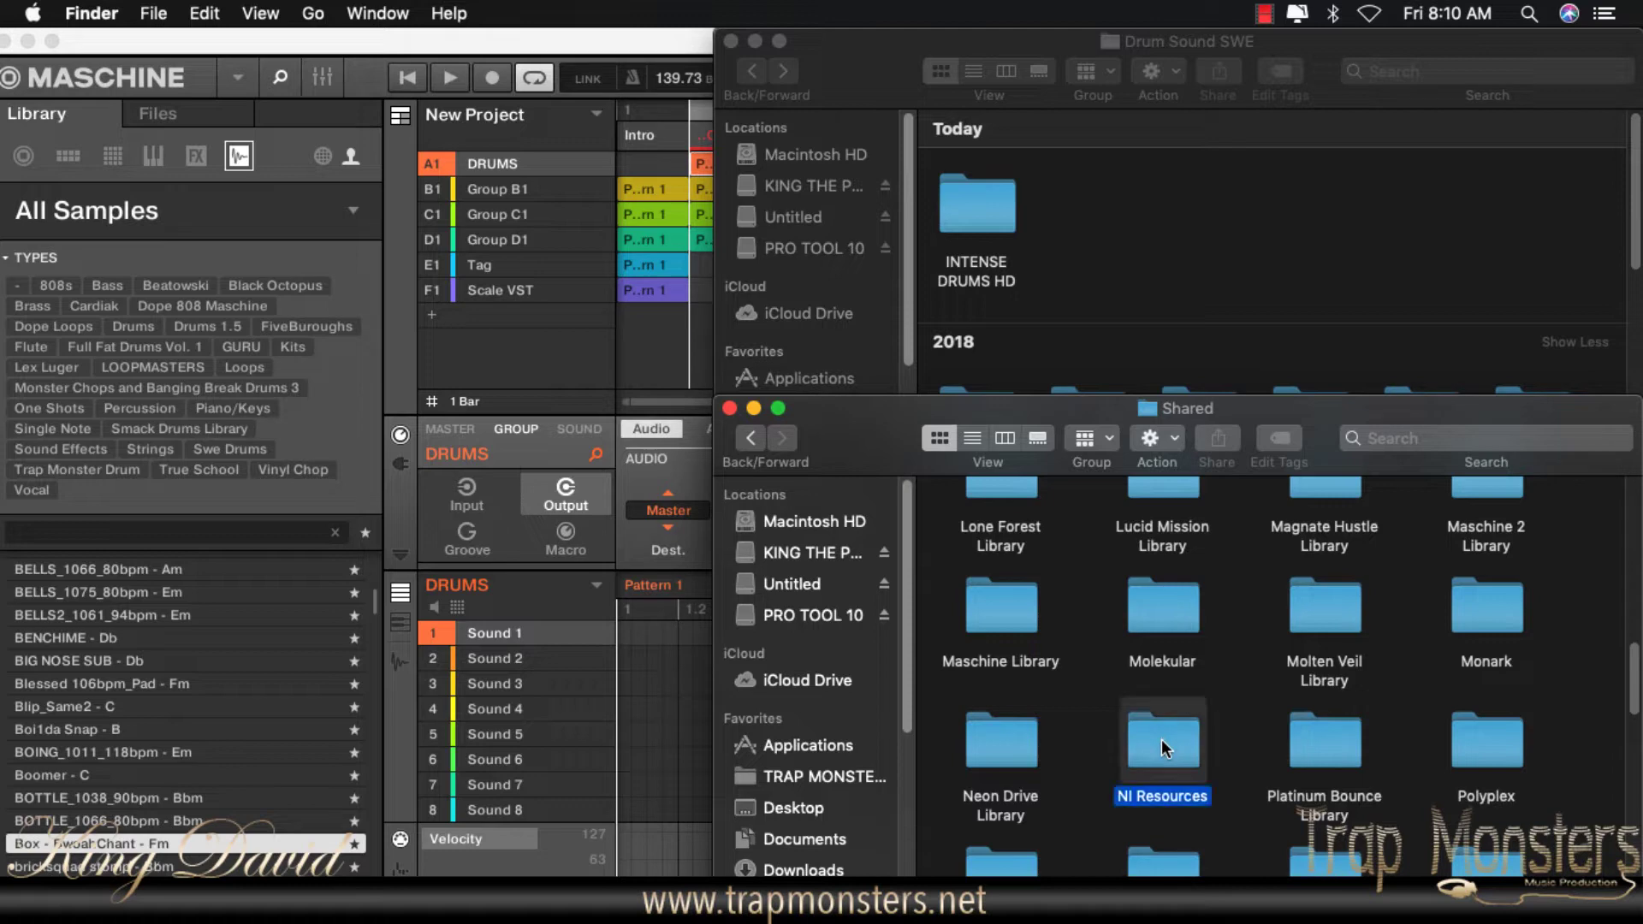
Step: Open the Maschine 2.7 Artwork folder inside INTENSE DRUMS HD in the other Finder window
double_click(998, 193)
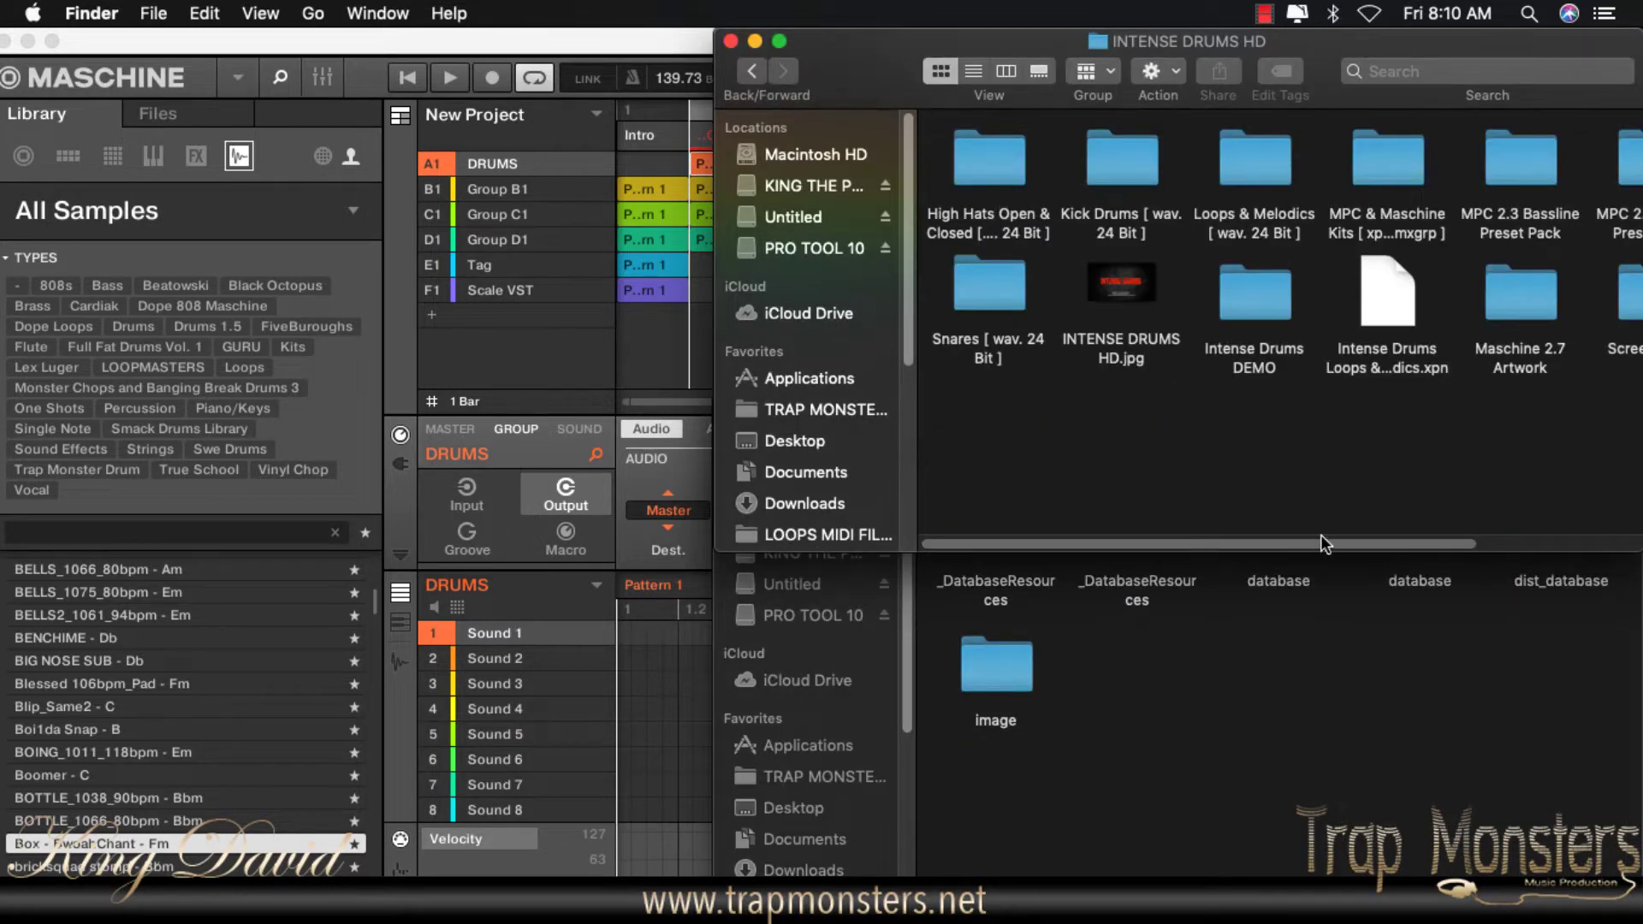
left_click_drag(1320, 541, 1485, 543)
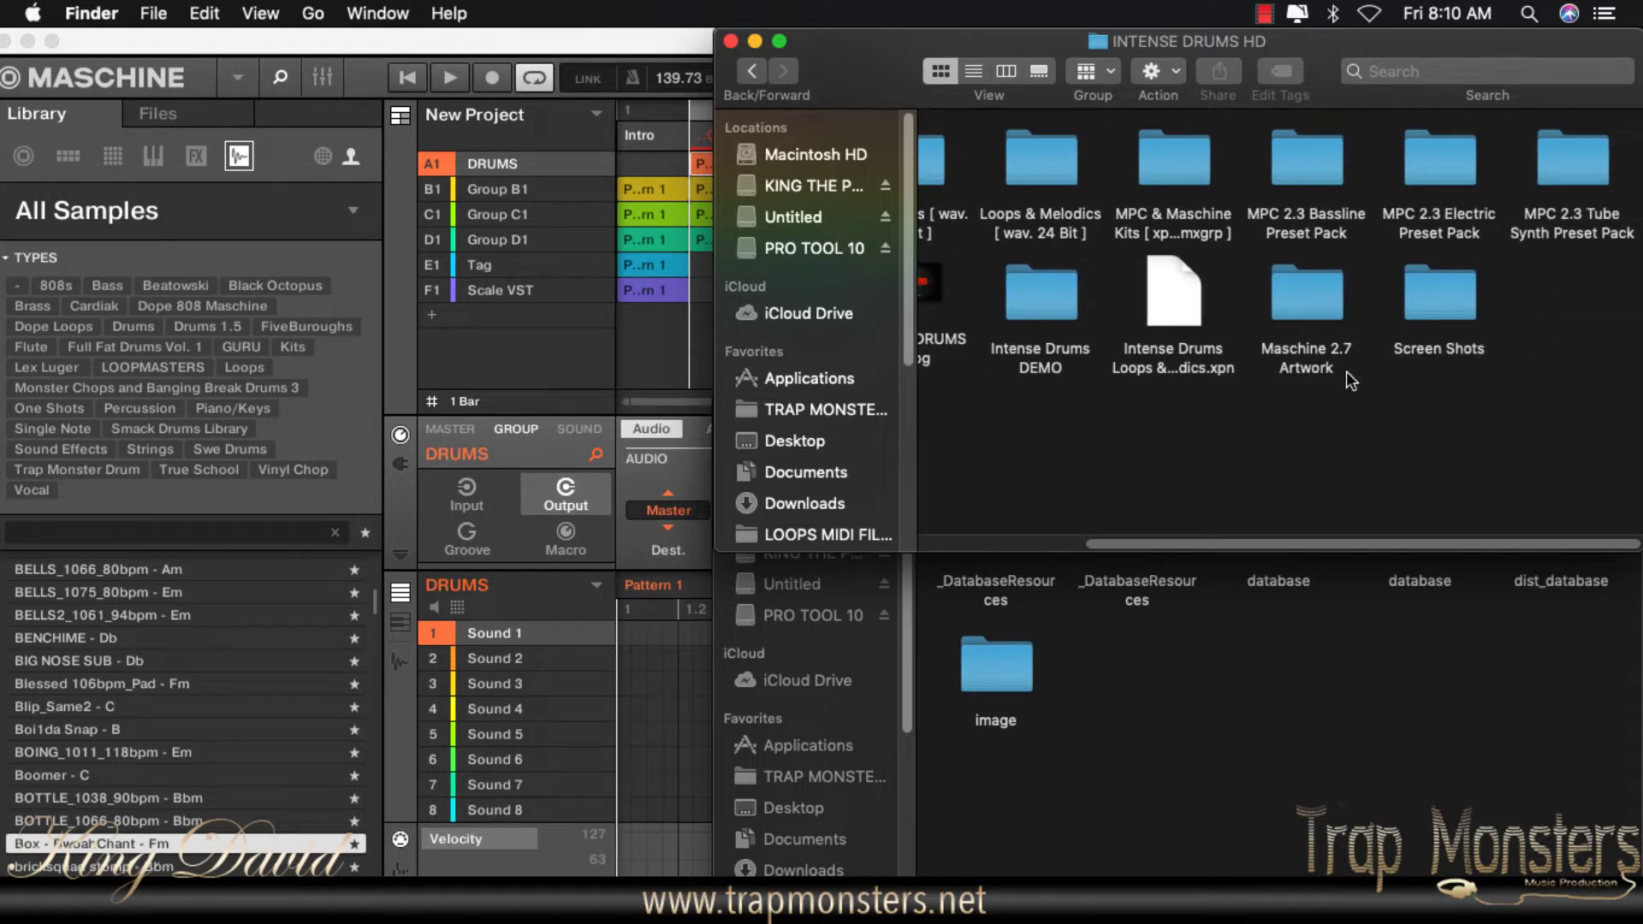
double_click(1314, 302)
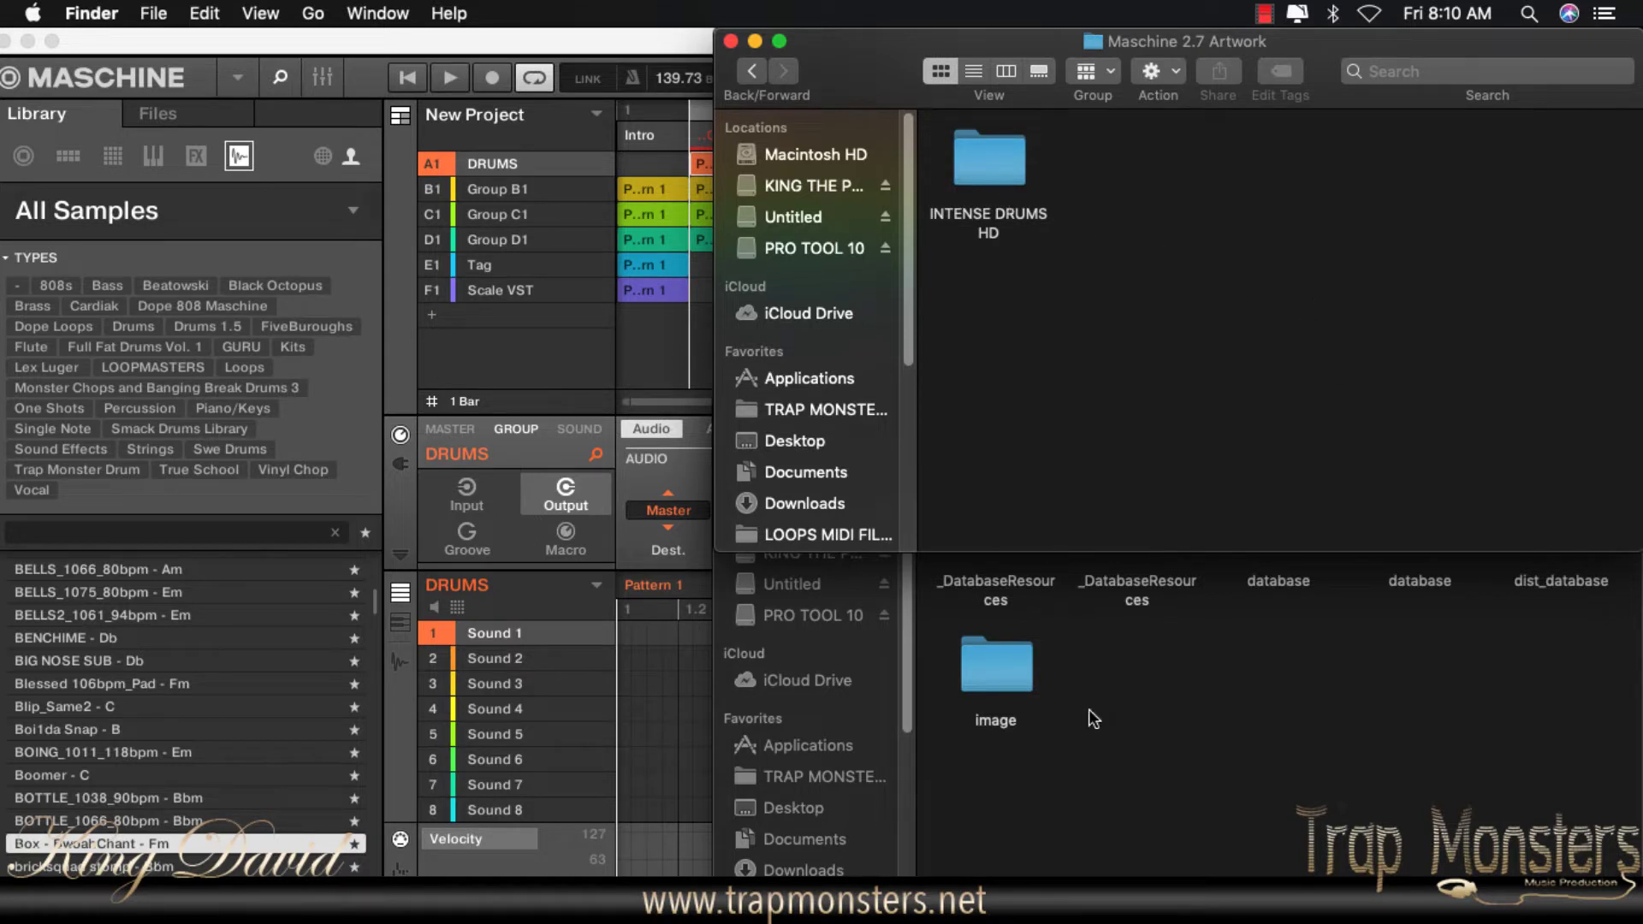
Step: Move the INTENSE DRUMS HD artwork folder into the image folder of NI Resources, authorizing with the administrator password
left_click(1116, 759)
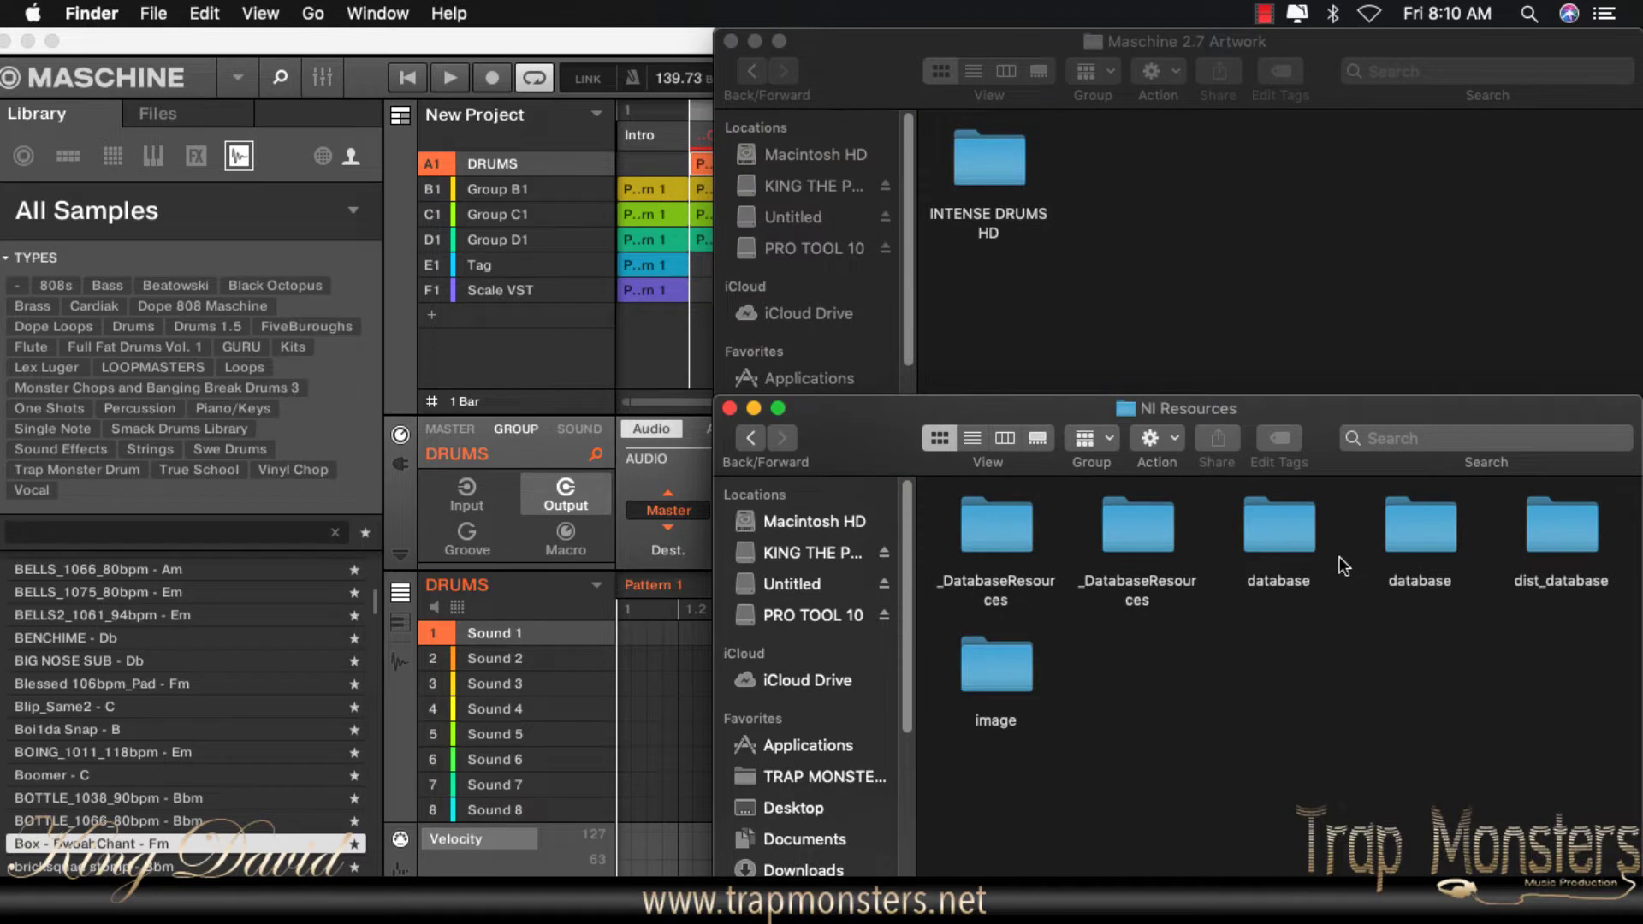
double_click(997, 651)
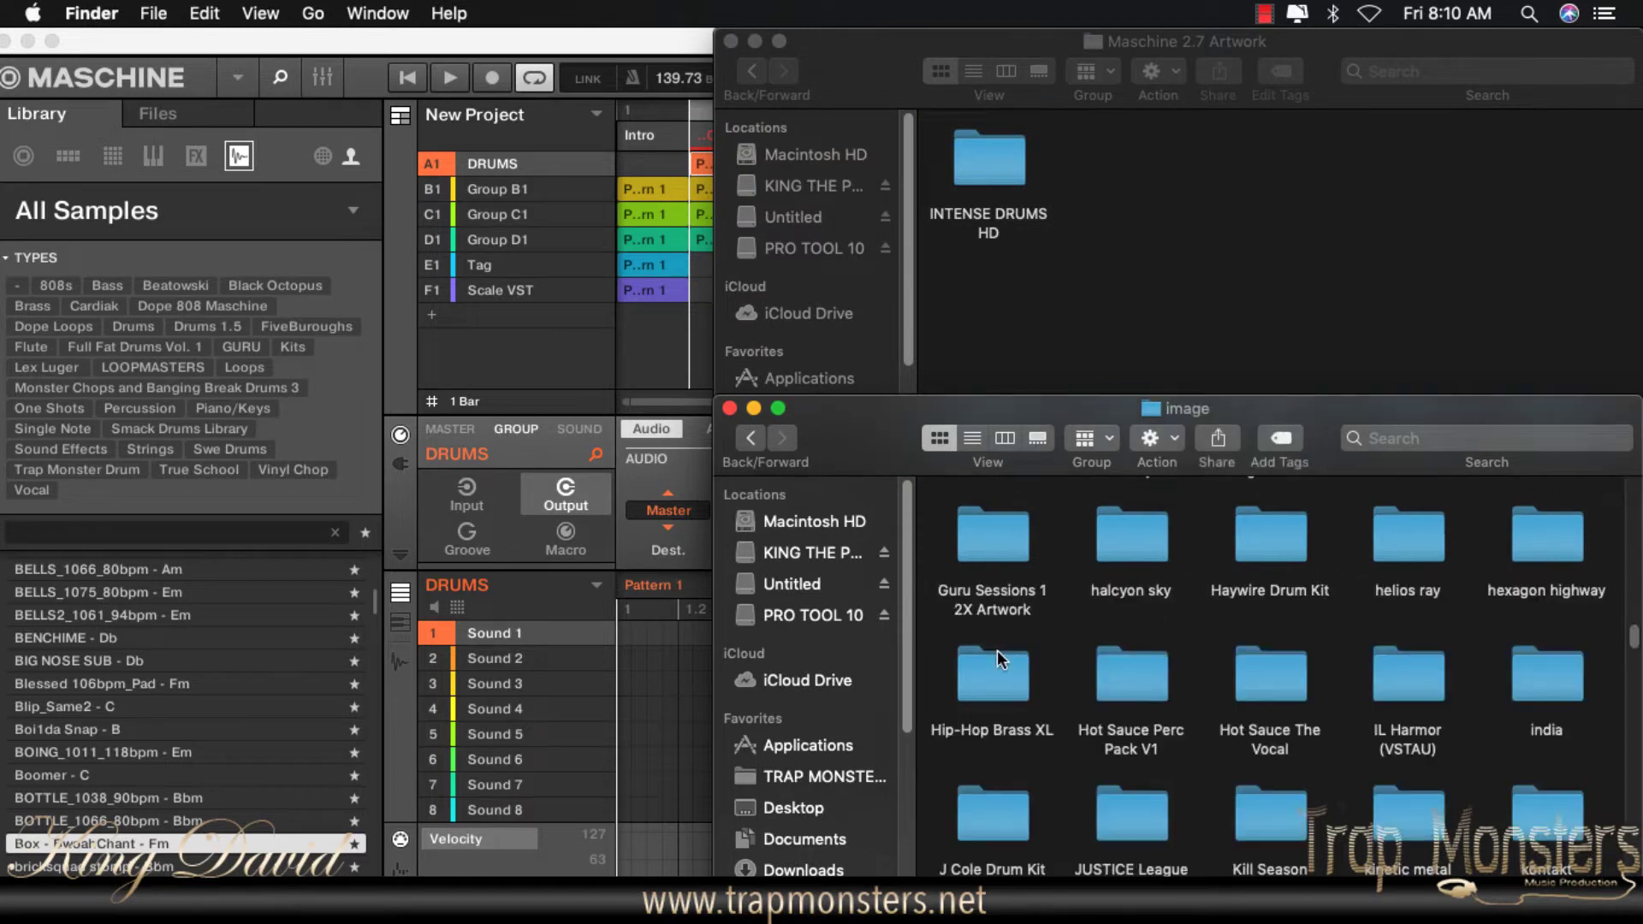
left_click_drag(993, 172, 1064, 648)
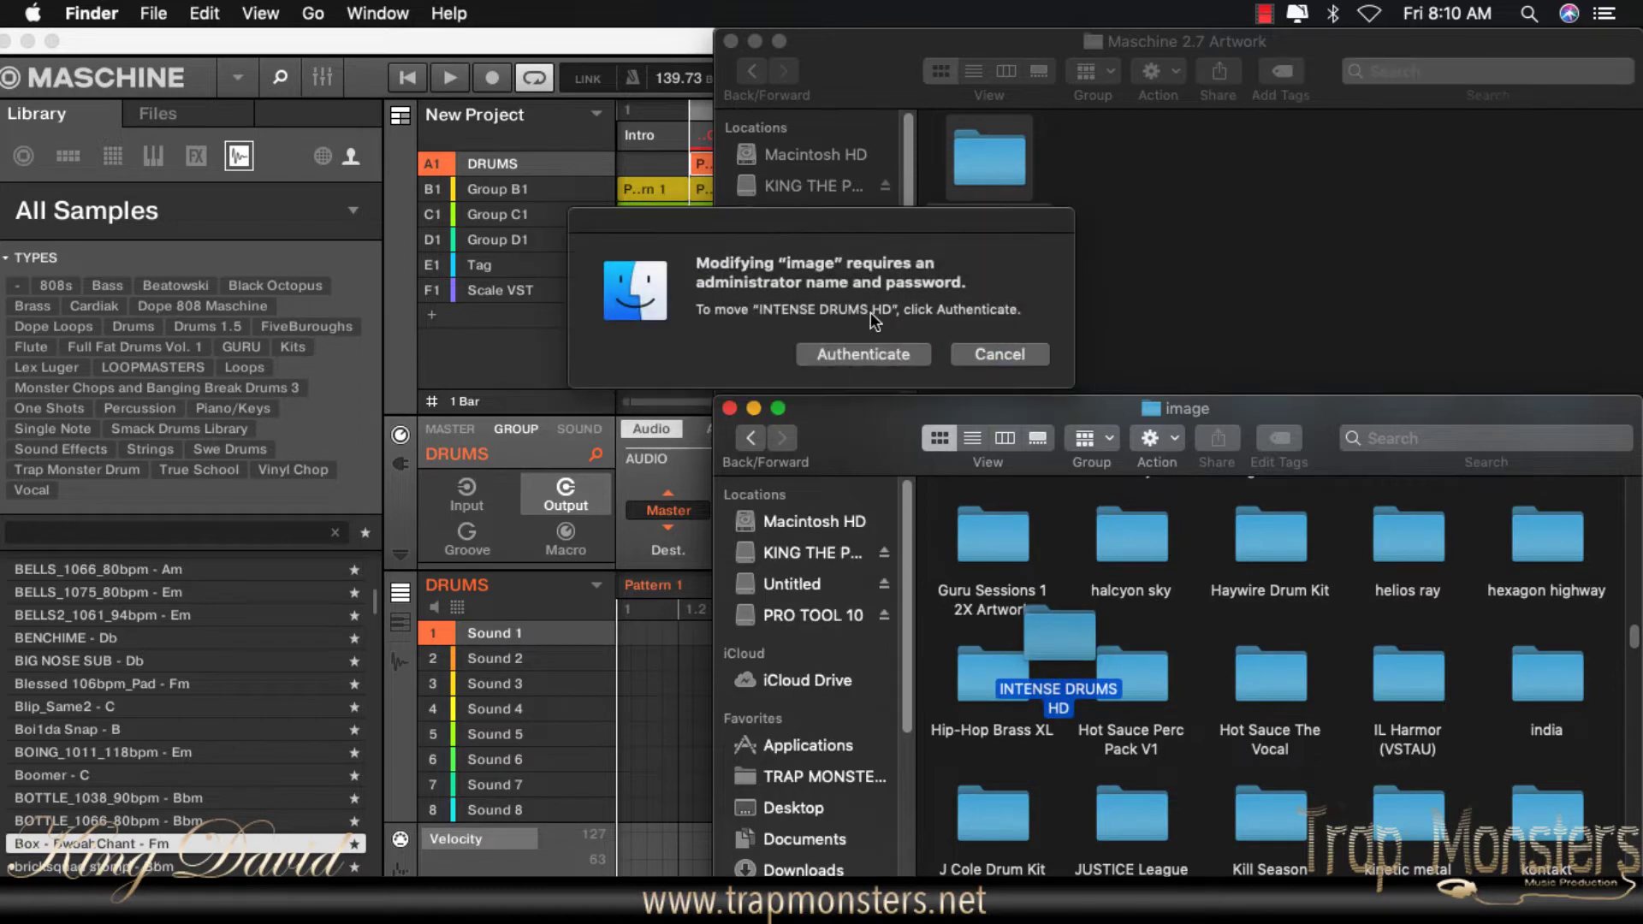
left_click(866, 354)
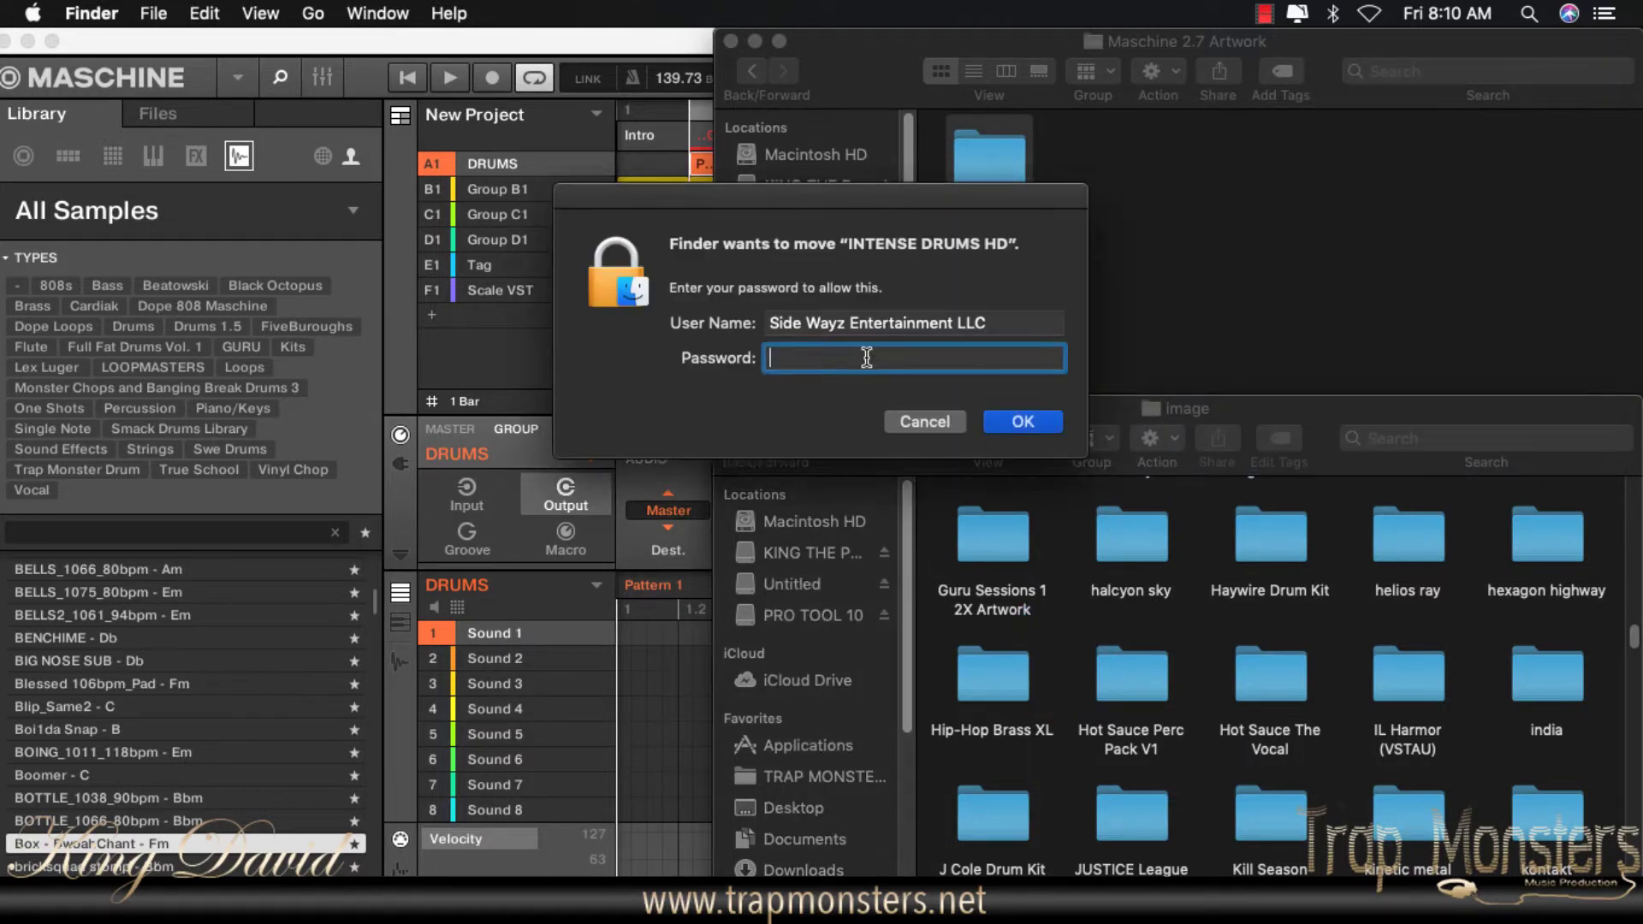
type("•••")
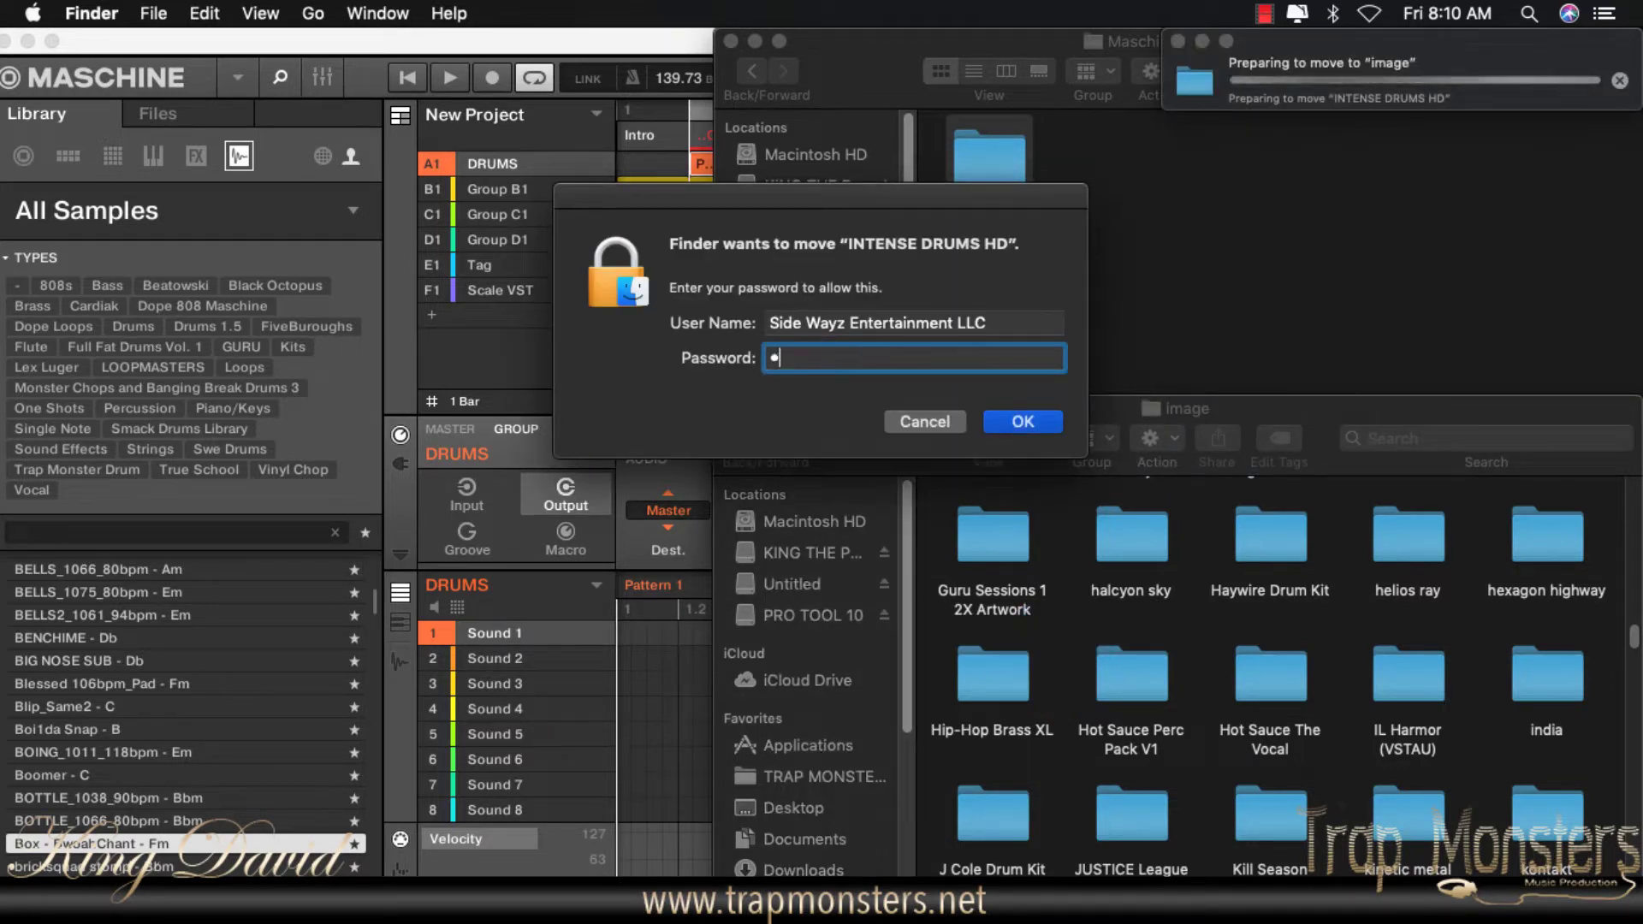
type("•••")
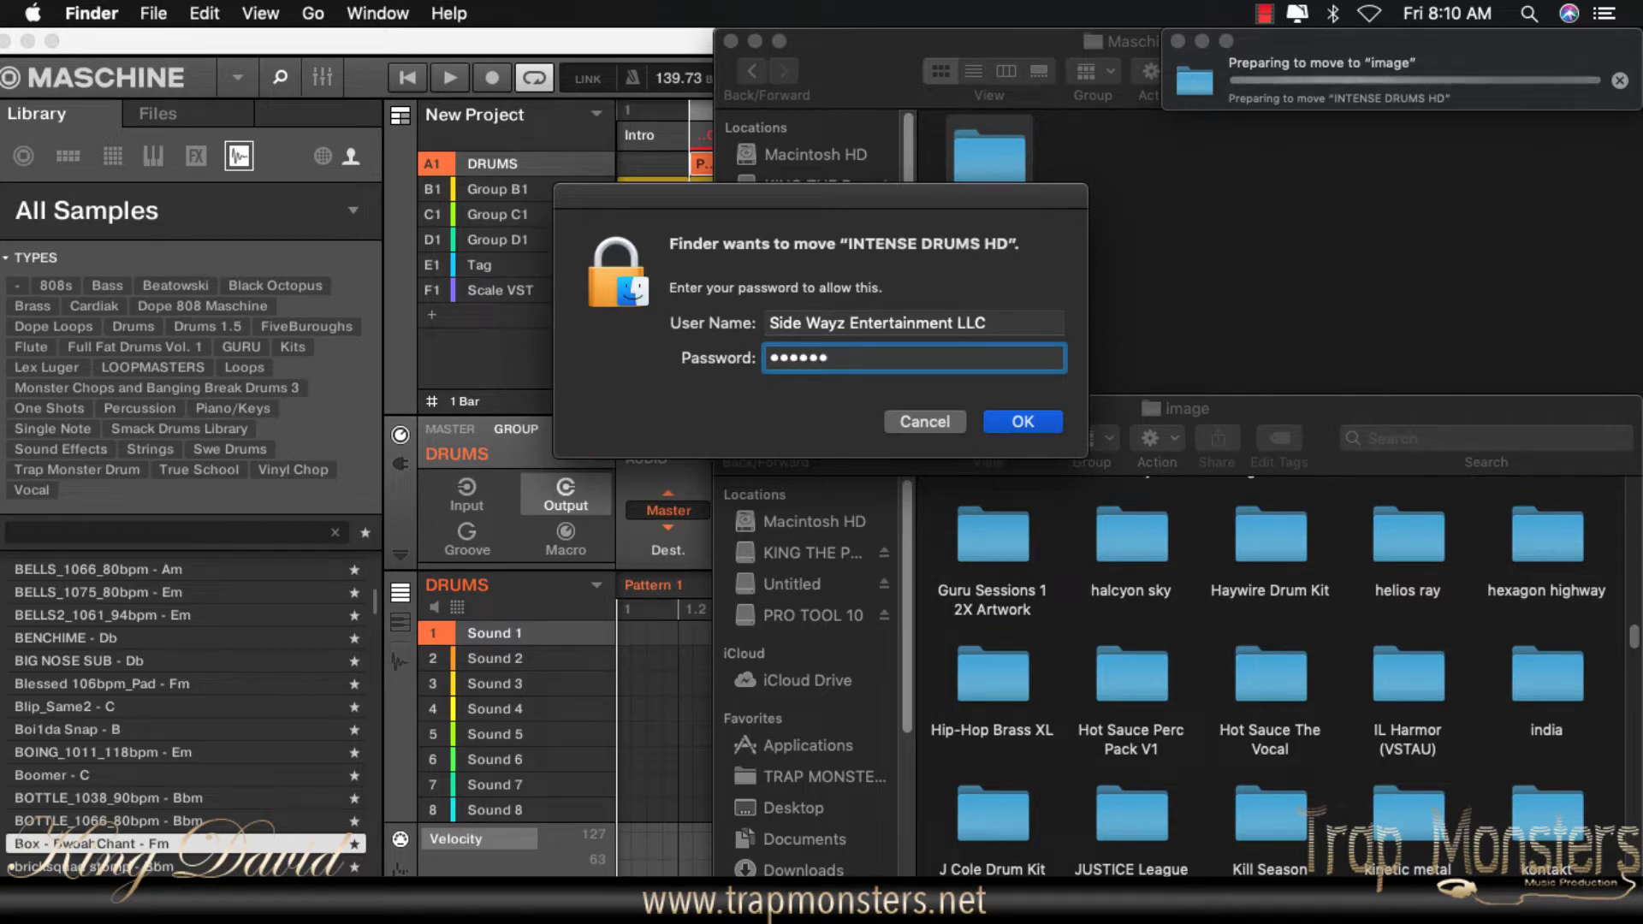
key("Return")
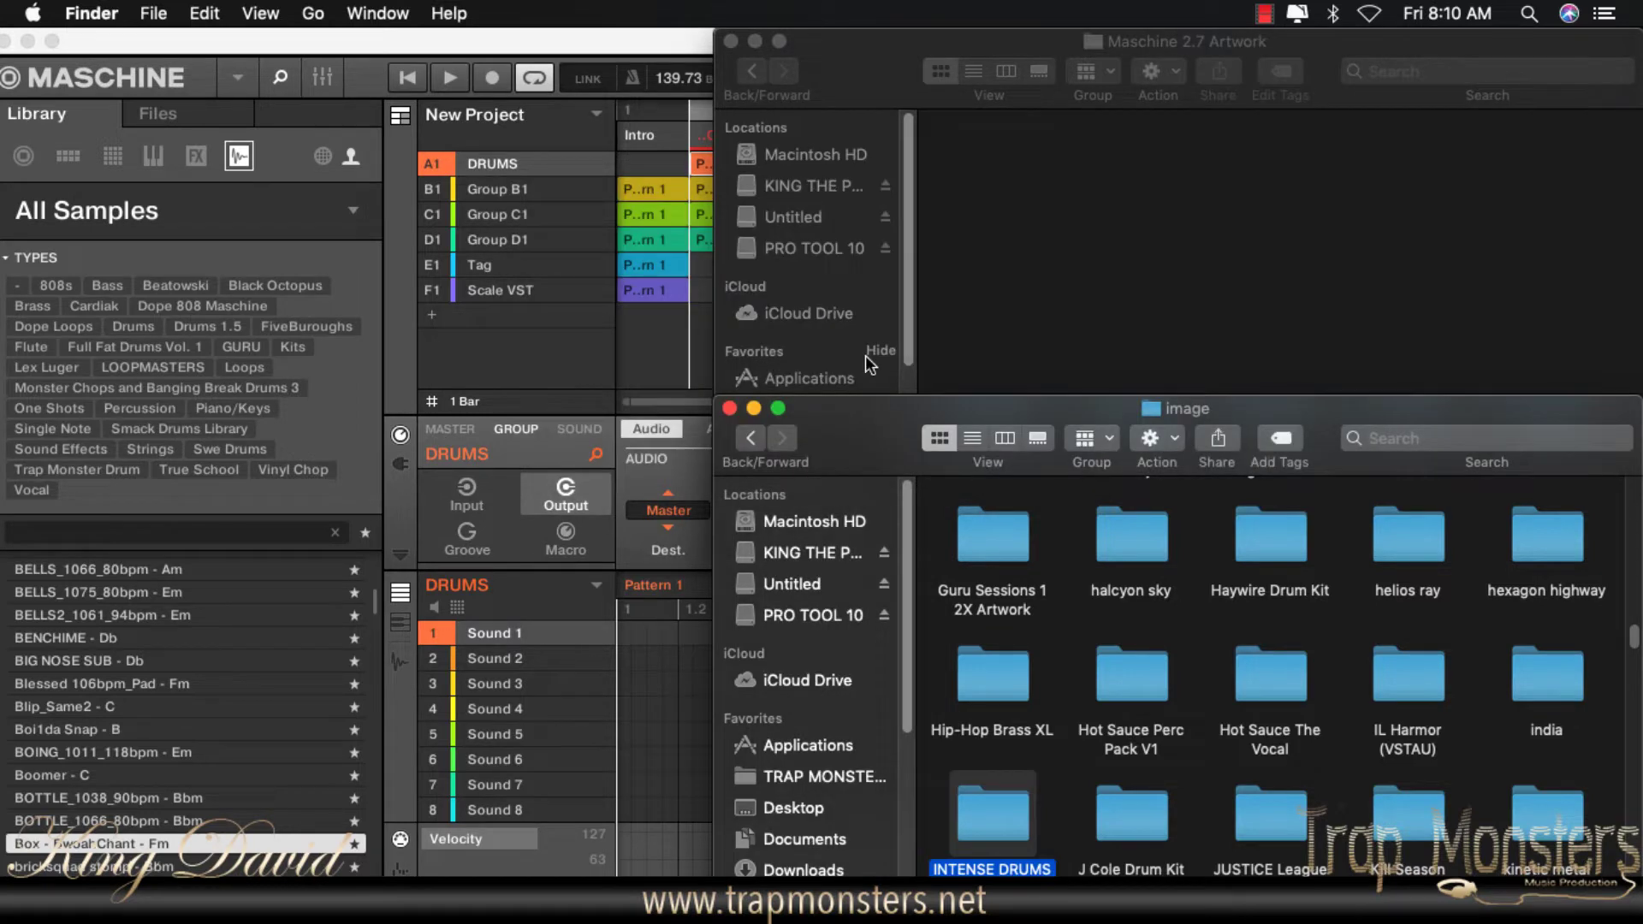
Step: Switch to Maschine 2 and open the Library section of its preferences
left_click(1082, 262)
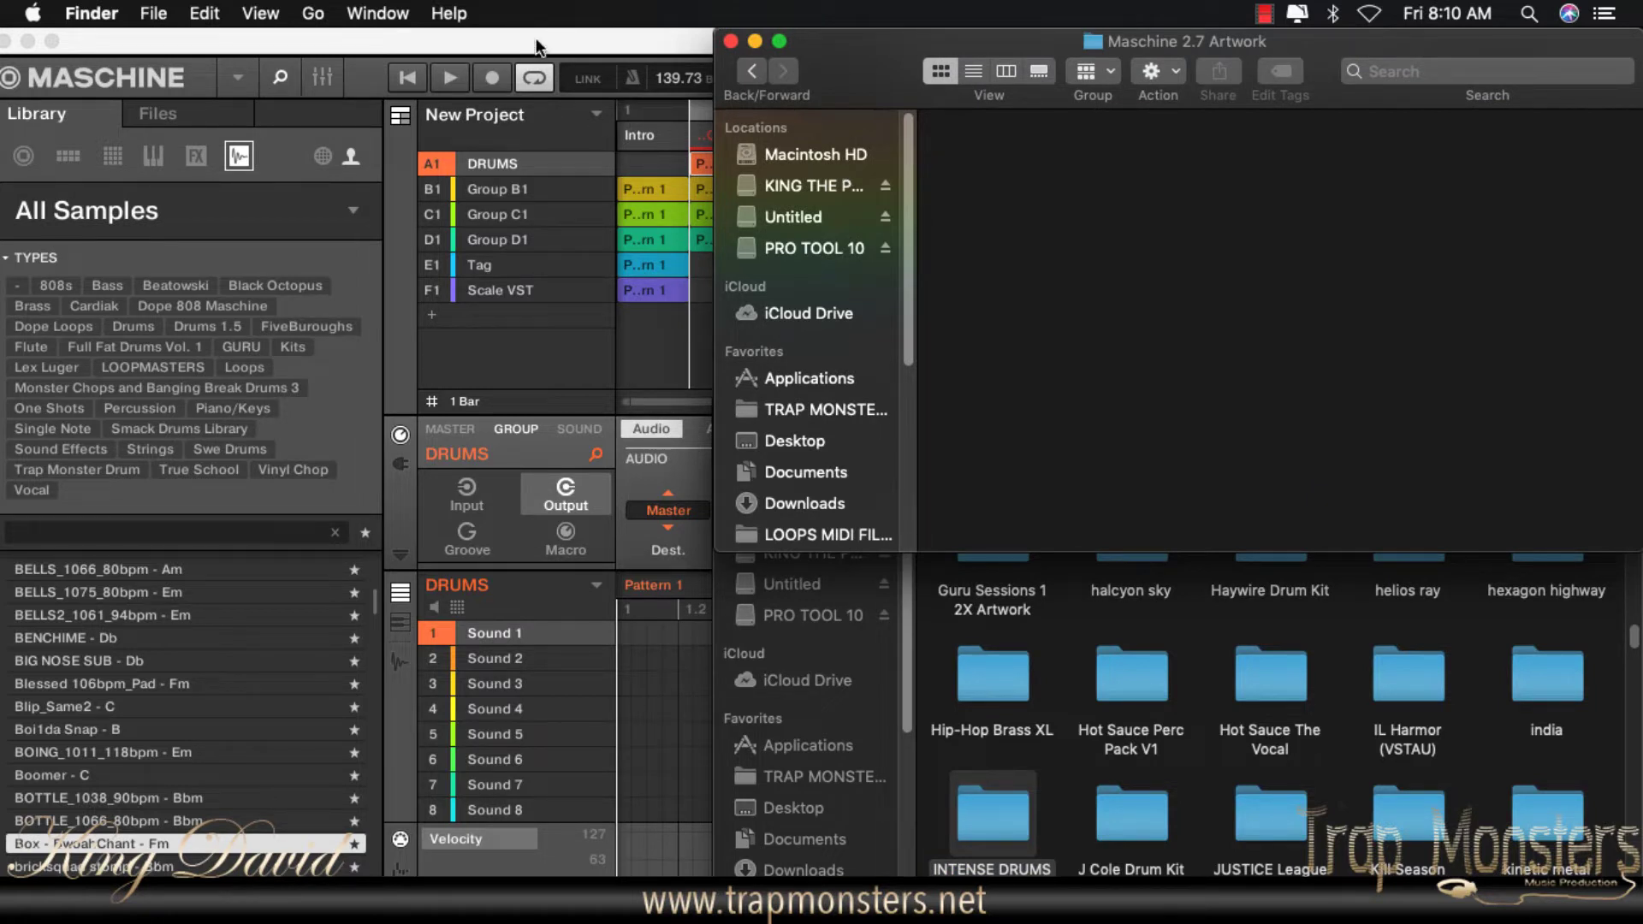
left_click_drag(535, 38, 552, 39)
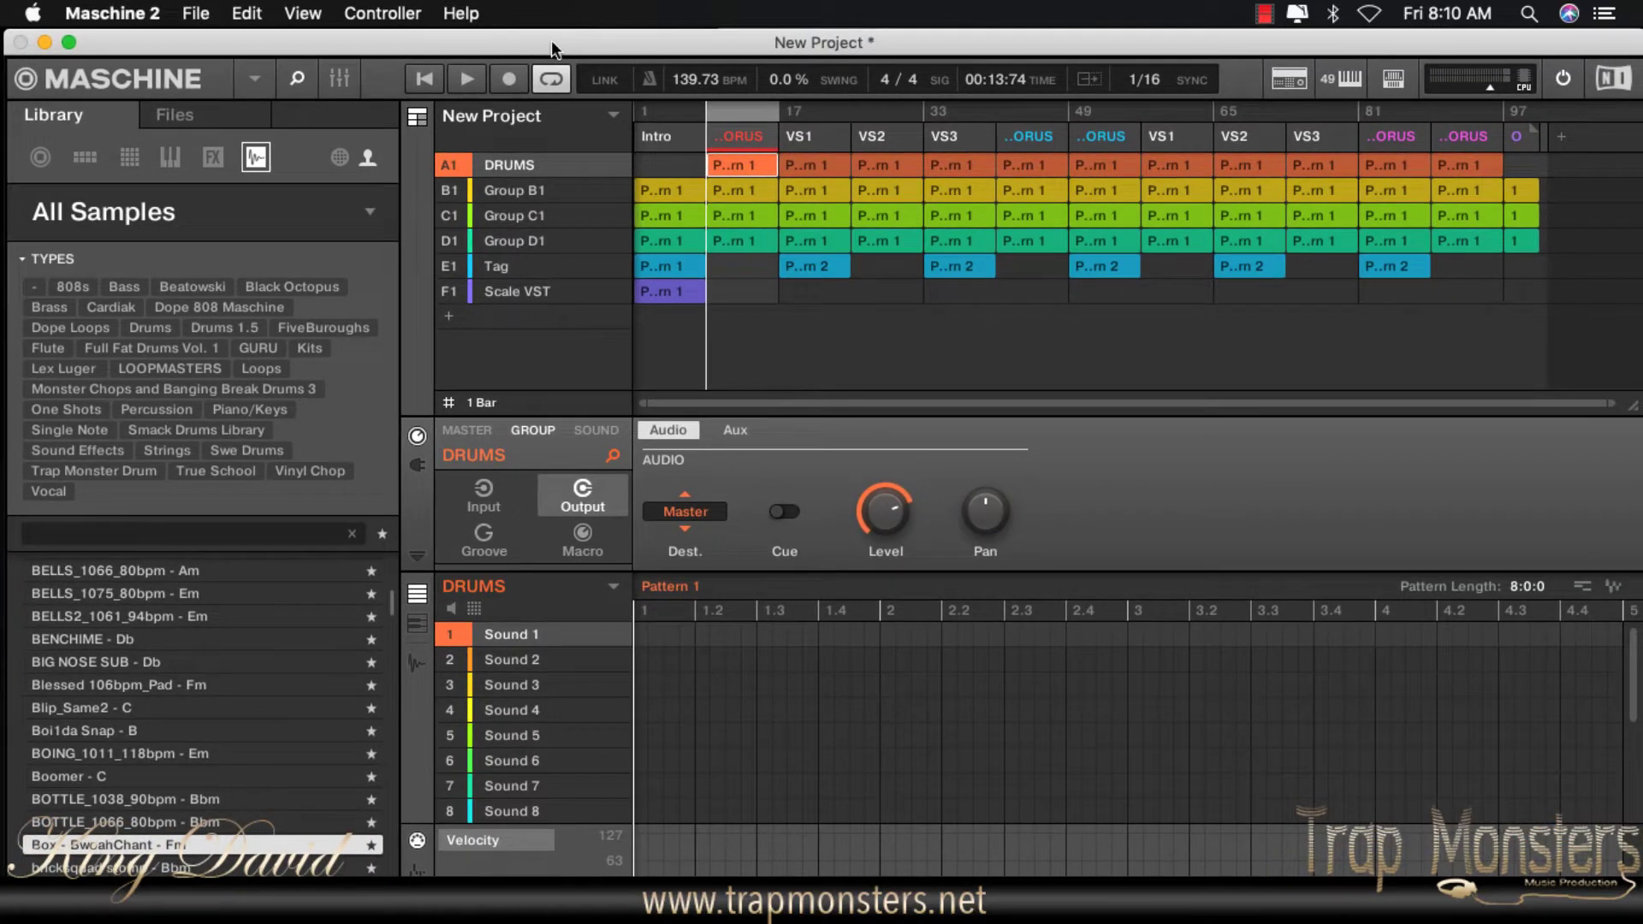
left_click(104, 12)
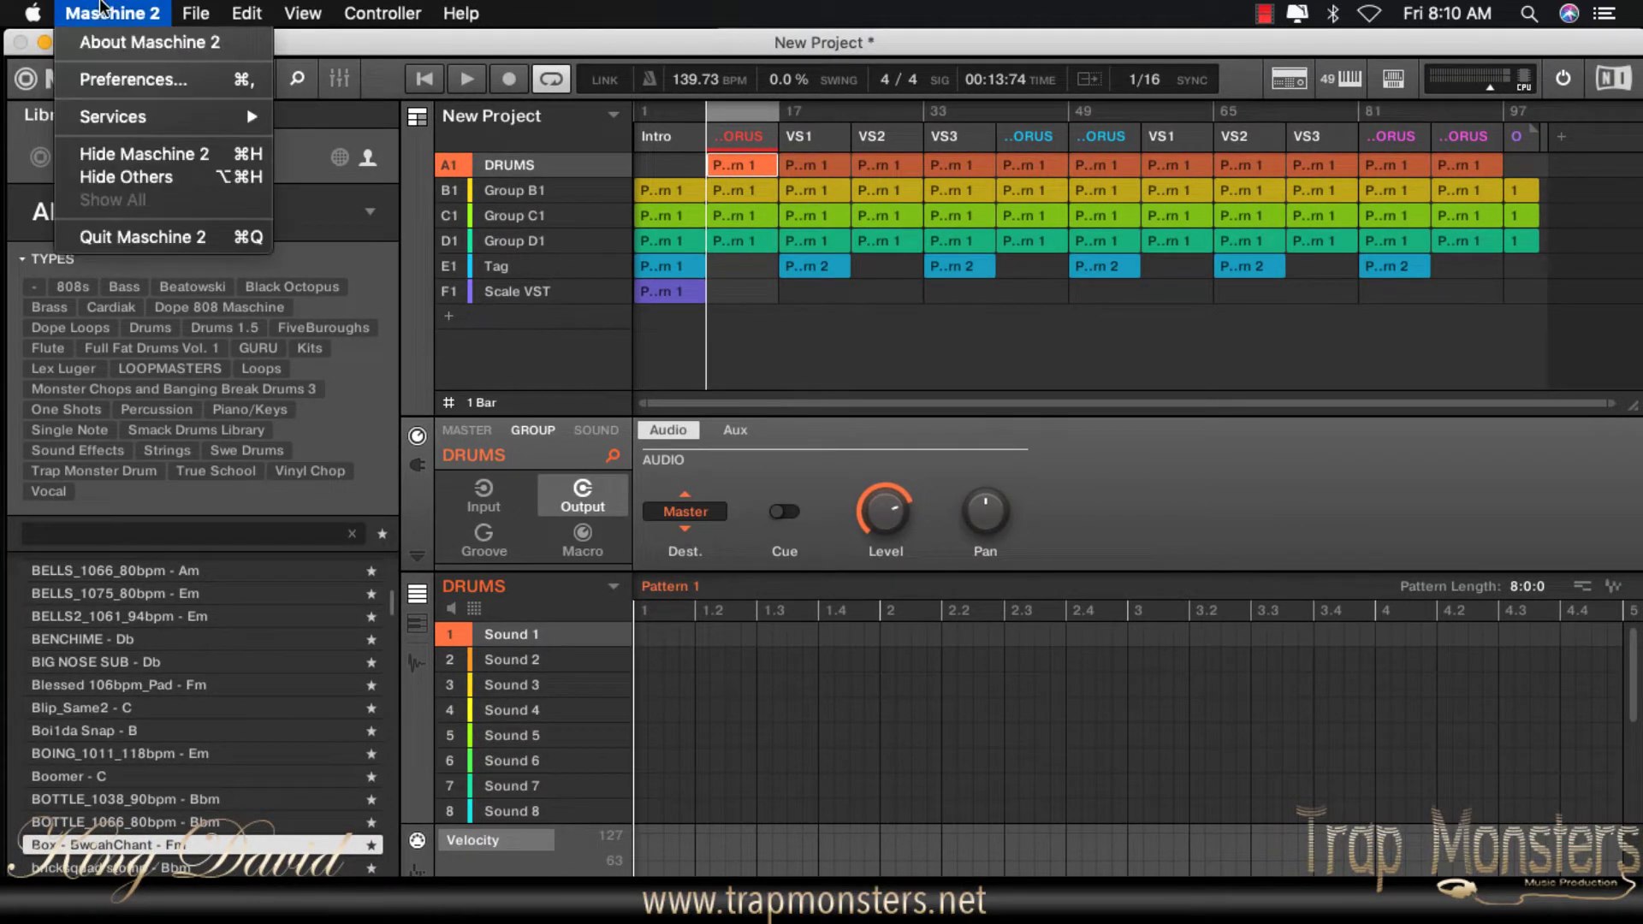
left_click(117, 80)
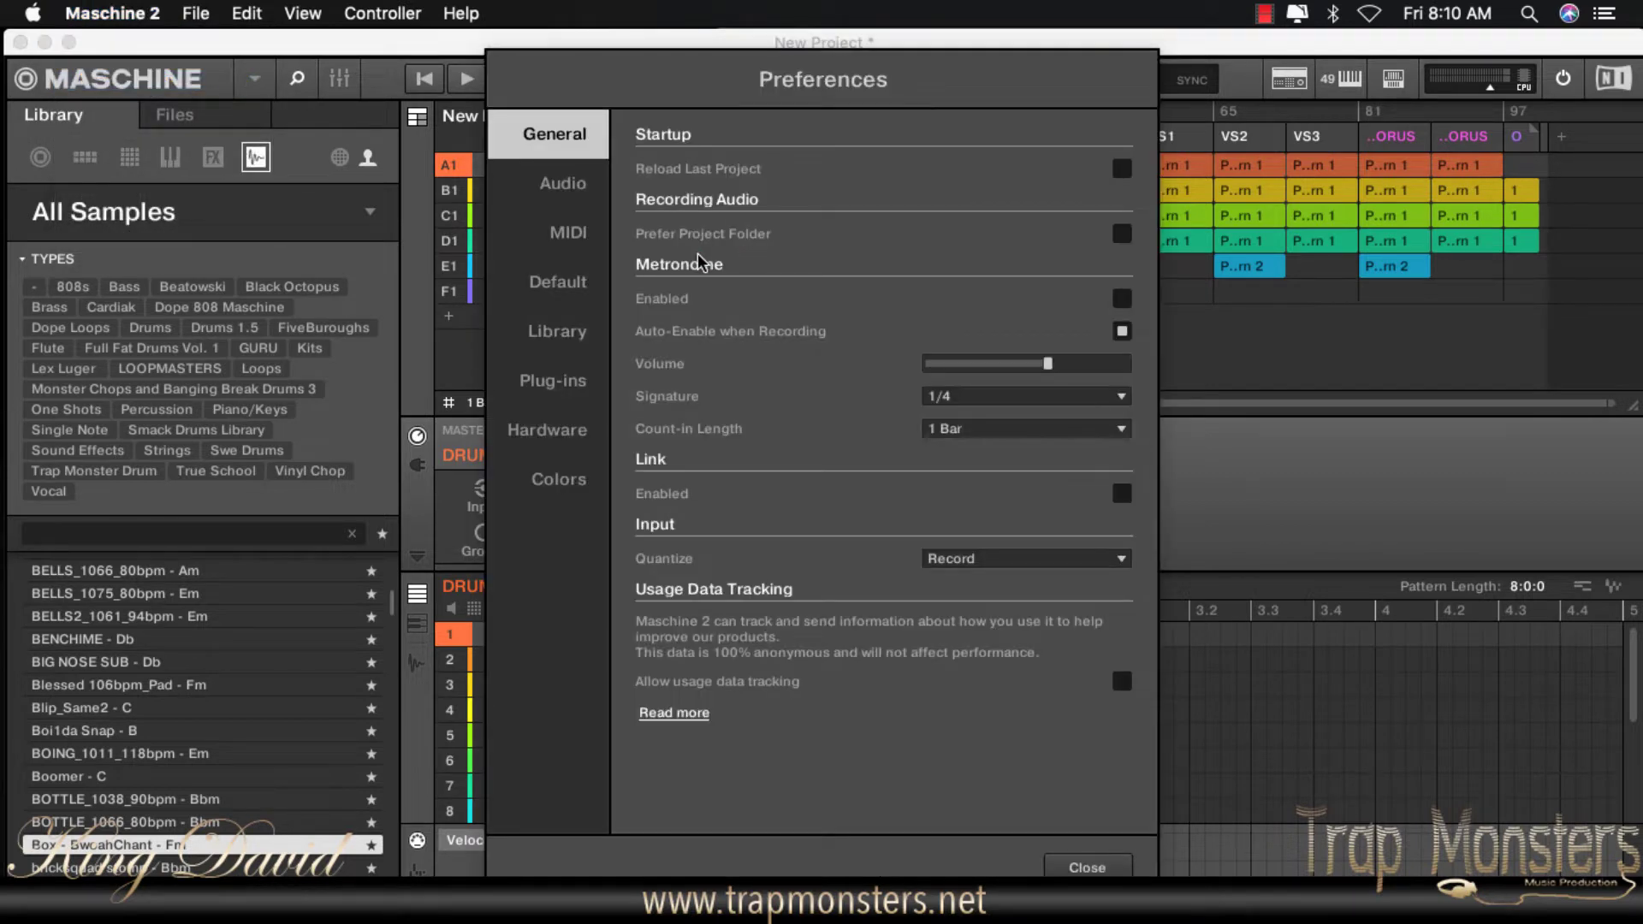
left_click(557, 331)
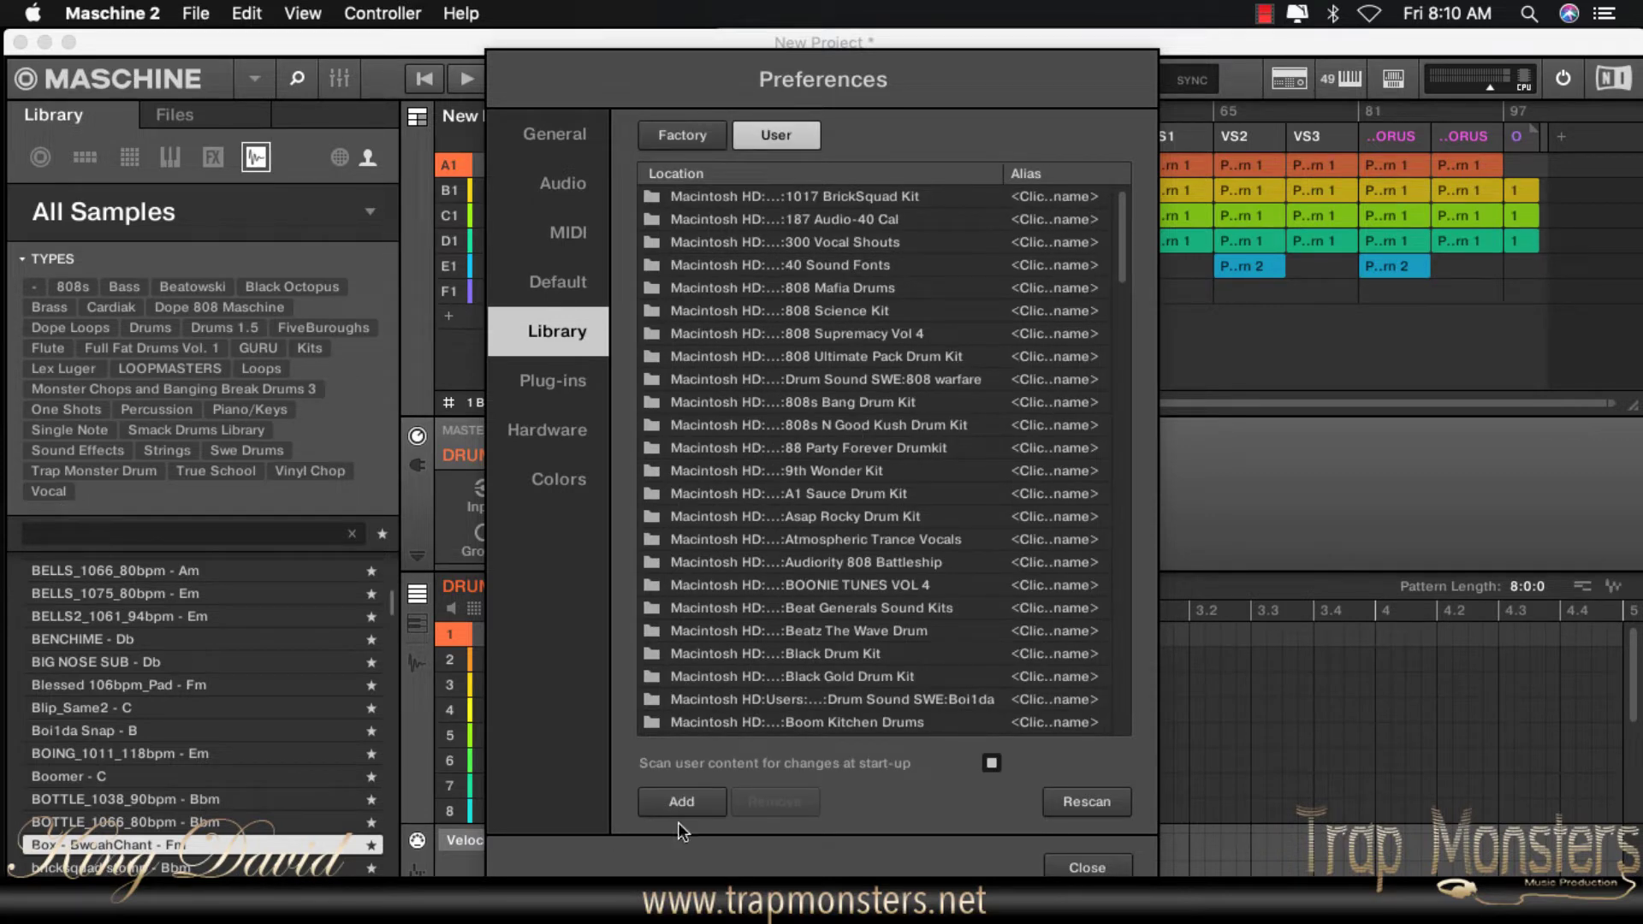
Step: Add the INTENSE DRUMS HD folder from Drum Sound SWE to the user library locations
left_click(681, 805)
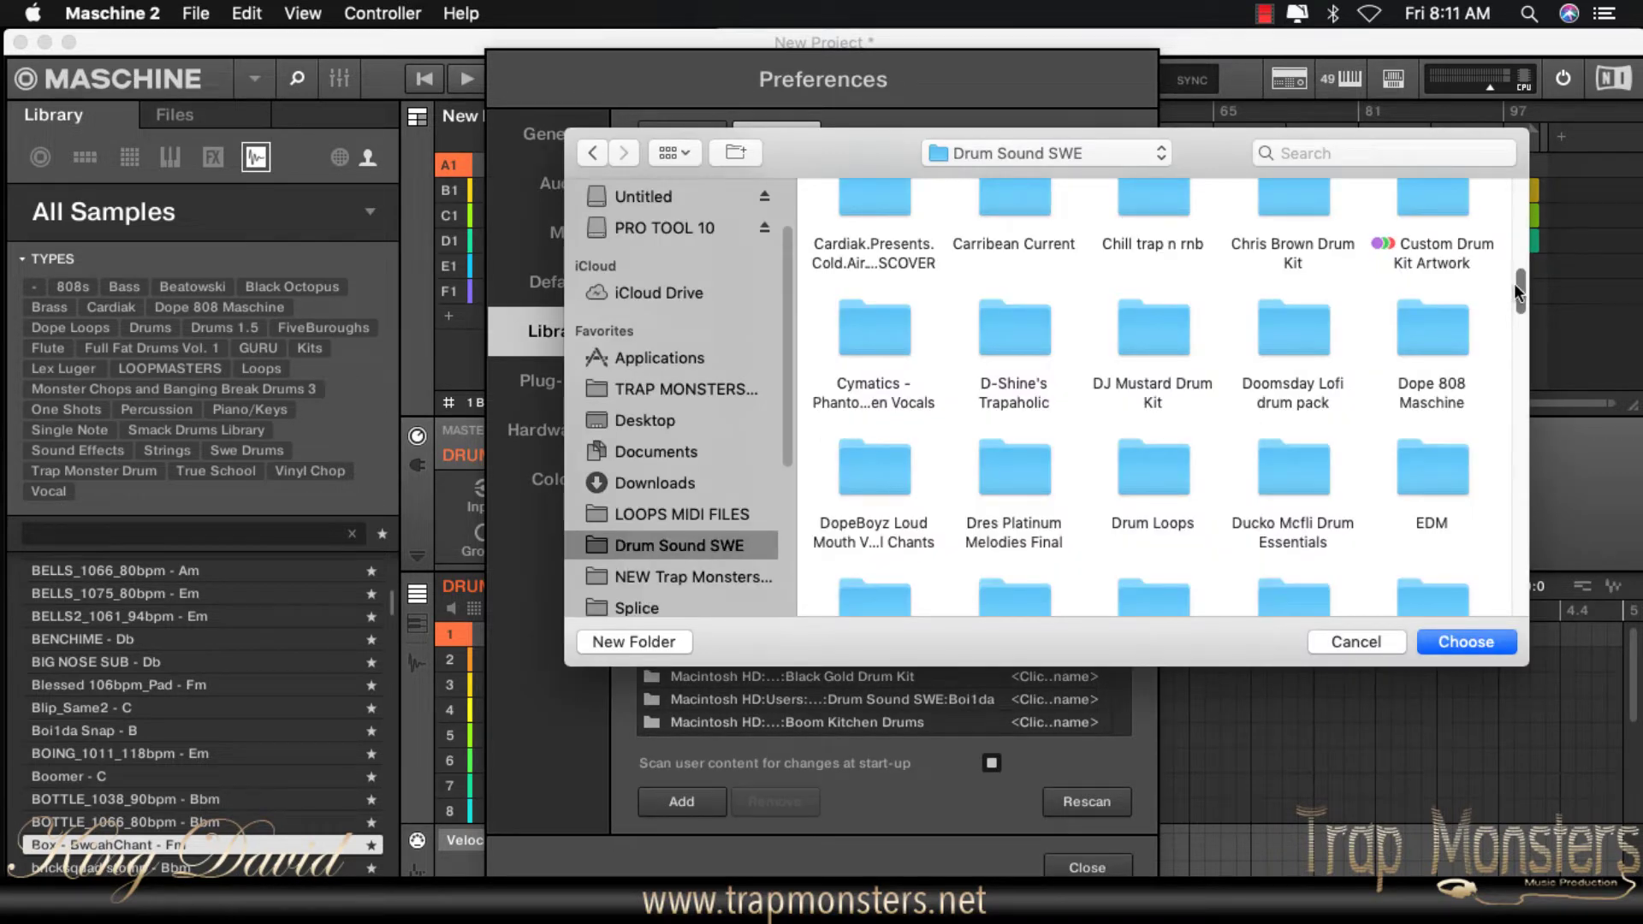
left_click_drag(1522, 284, 1516, 323)
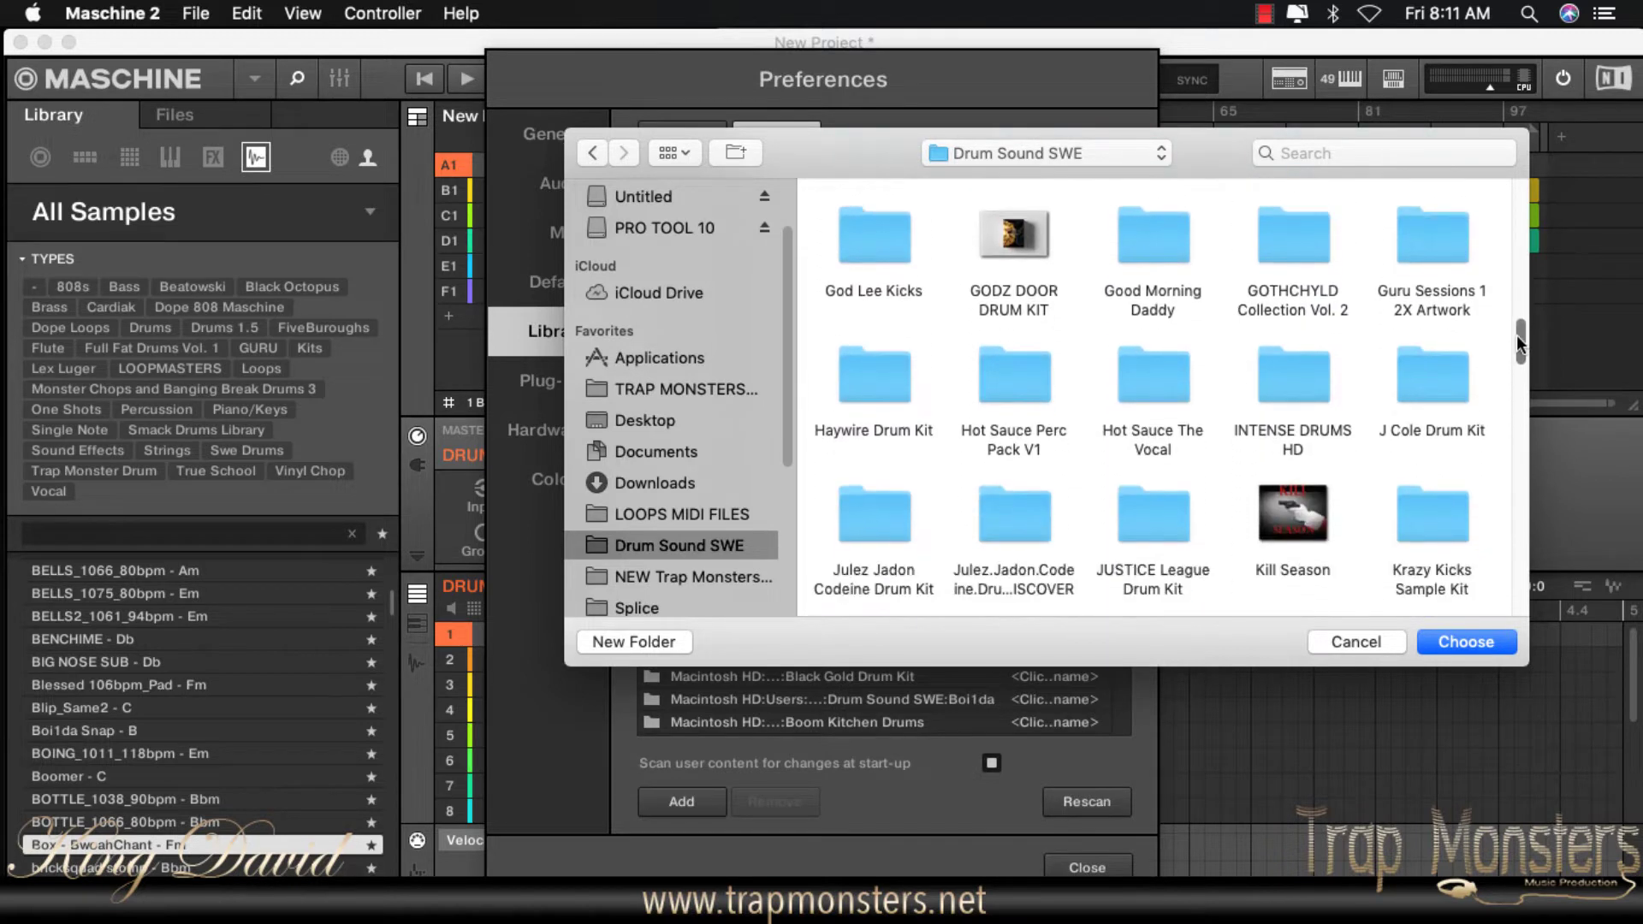
left_click(1284, 382)
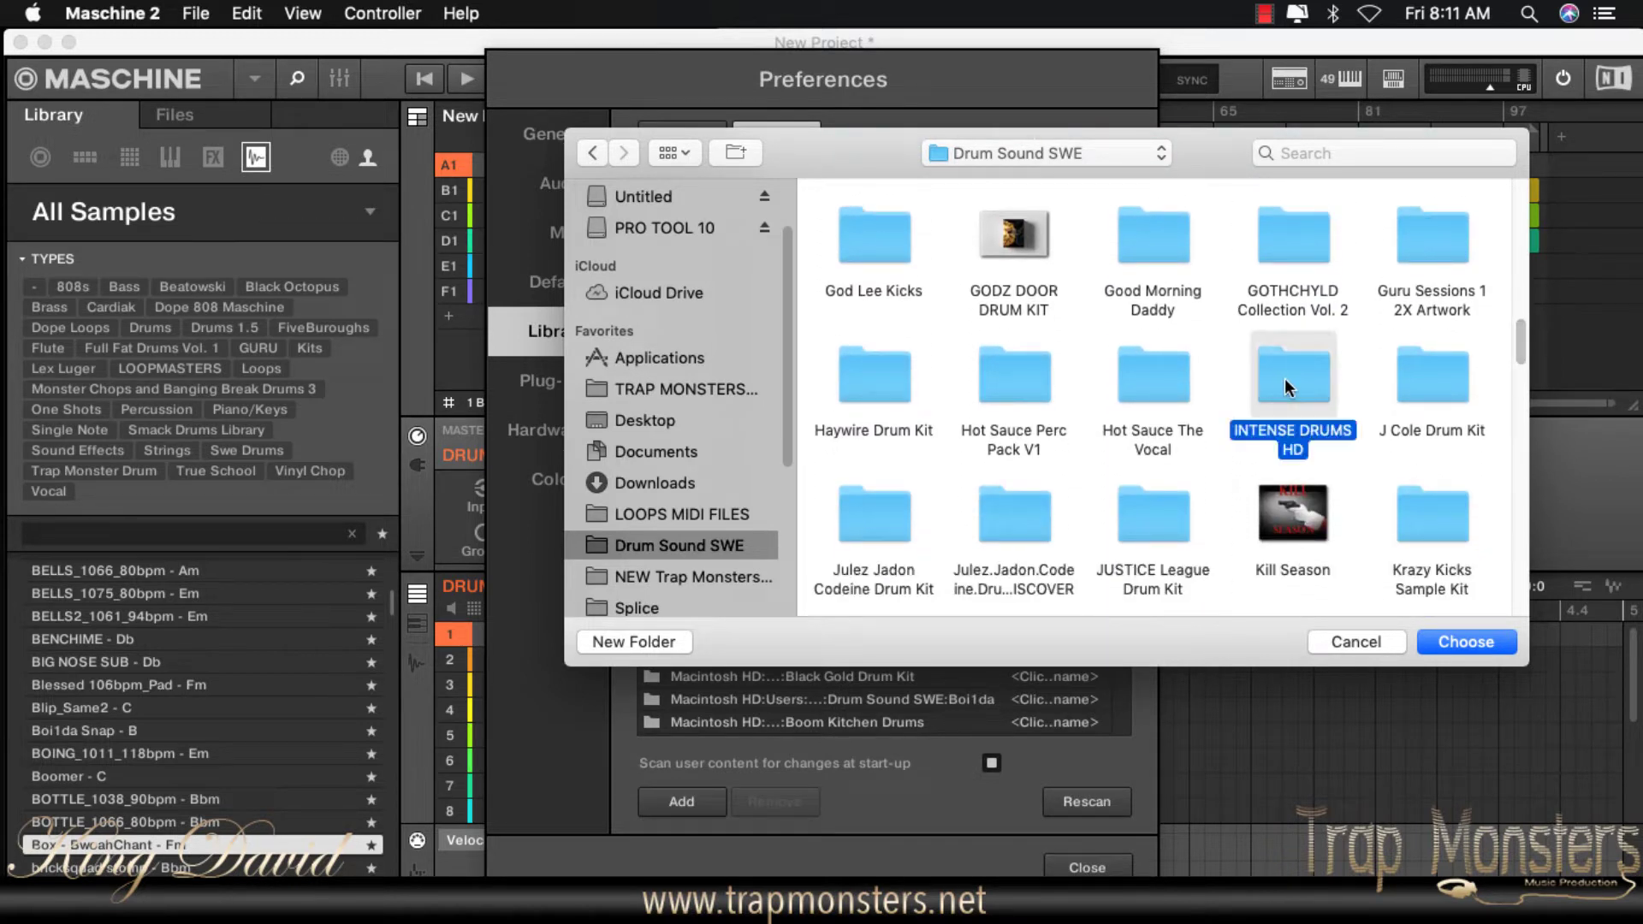
left_click(1463, 640)
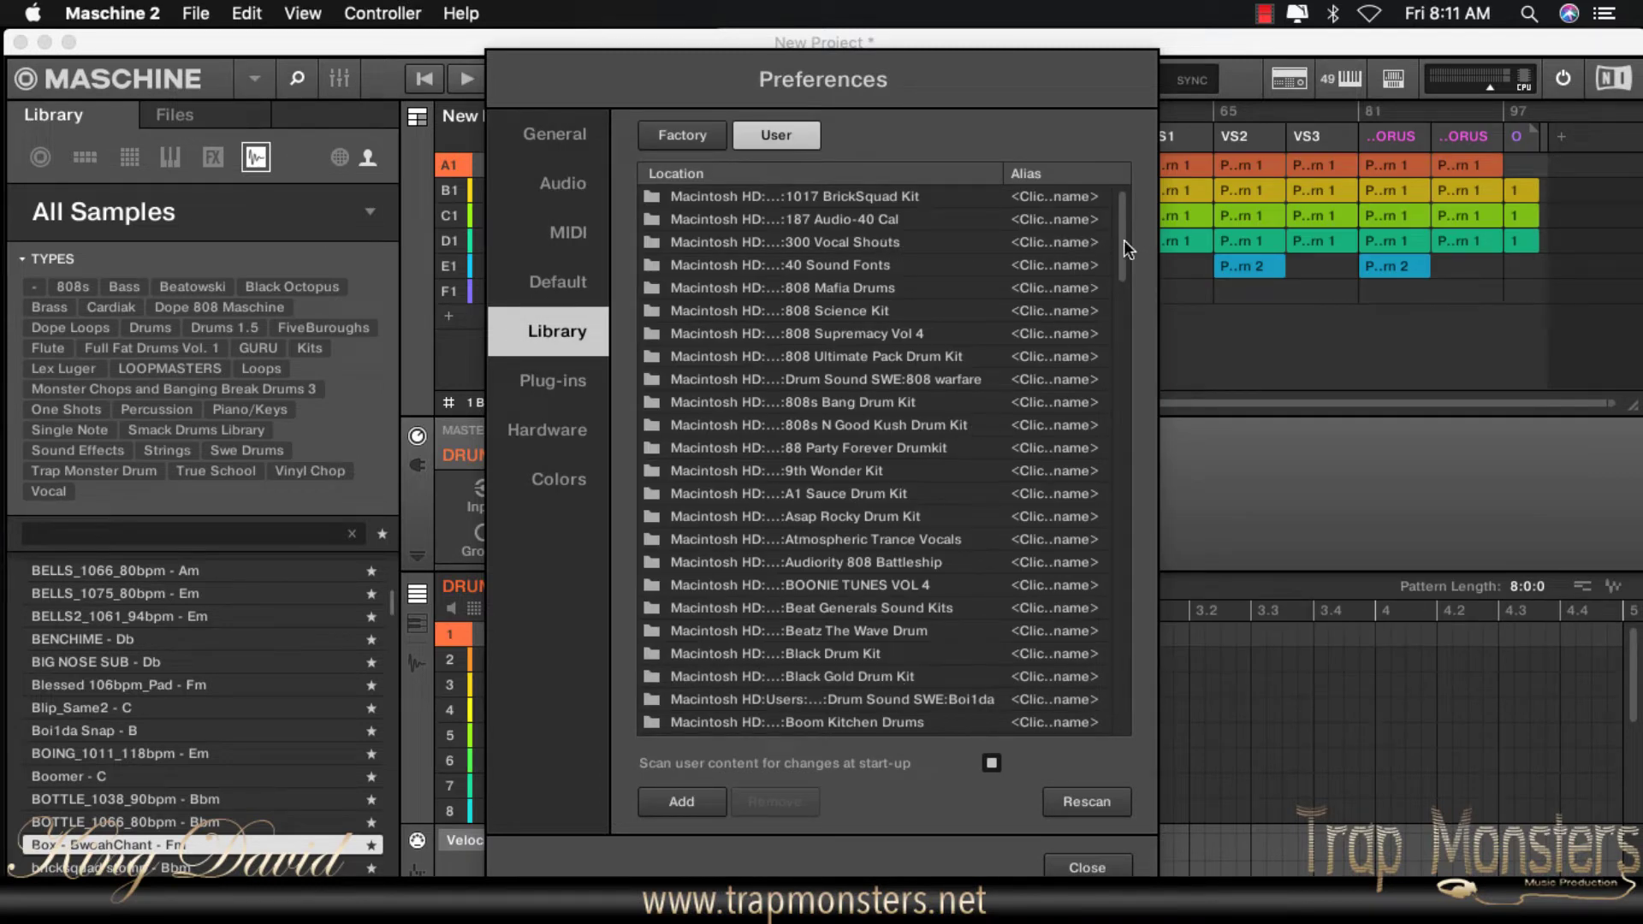
Step: Rescan the newly added INTENSE DRUMS HD location in the user library and close the preferences
scroll(1129, 645, "down", 15)
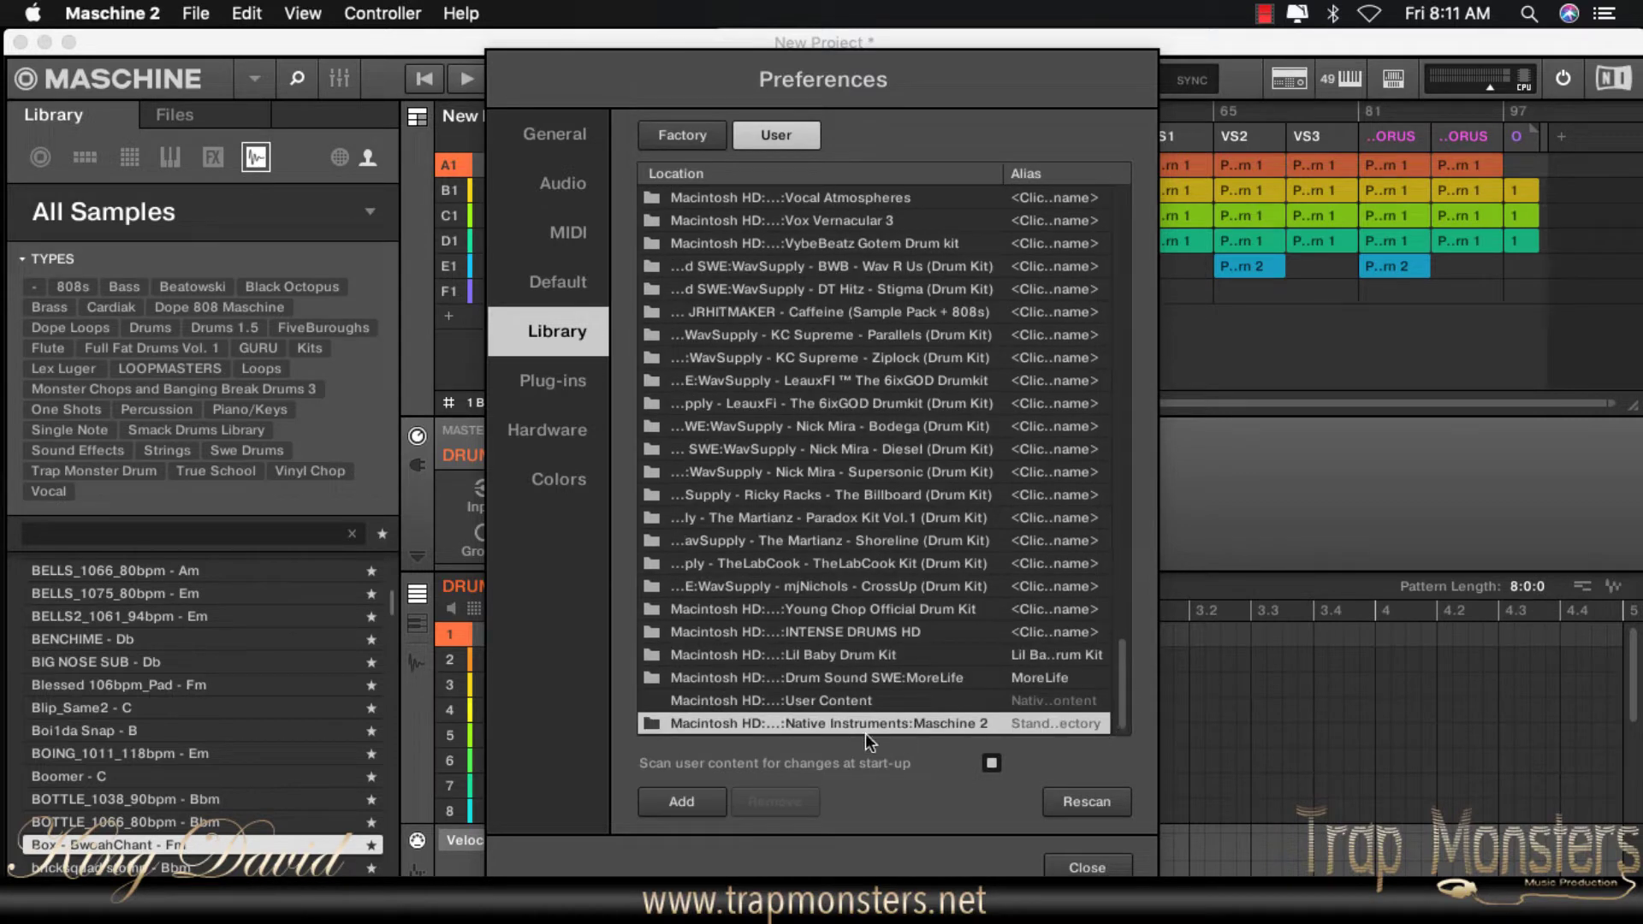
left_click(865, 627)
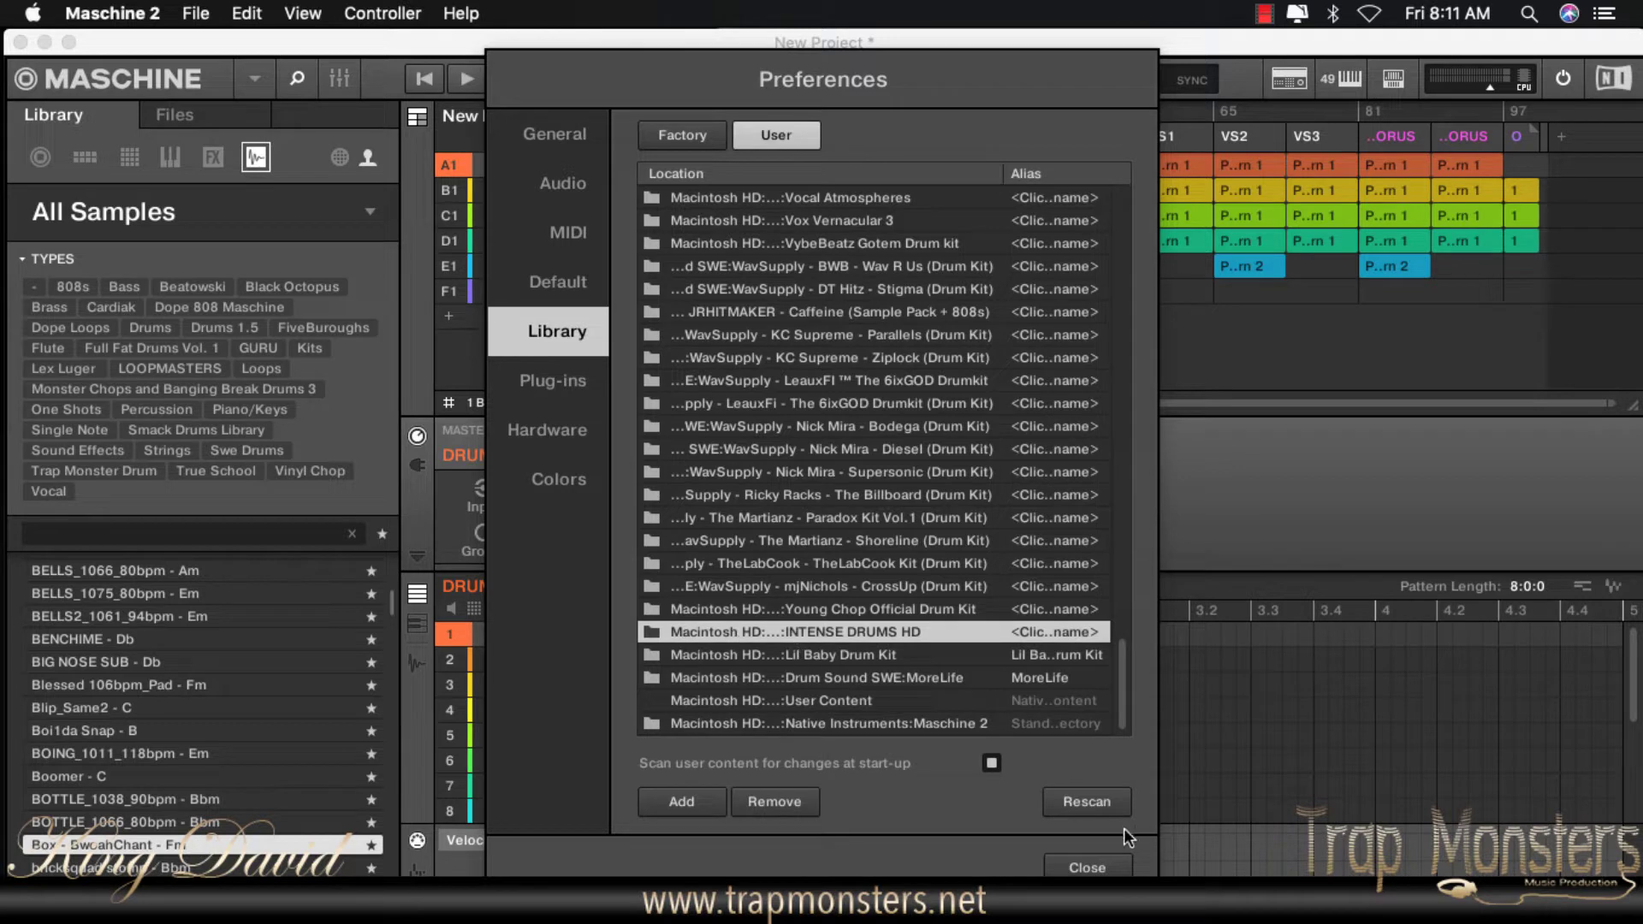
left_click(1088, 804)
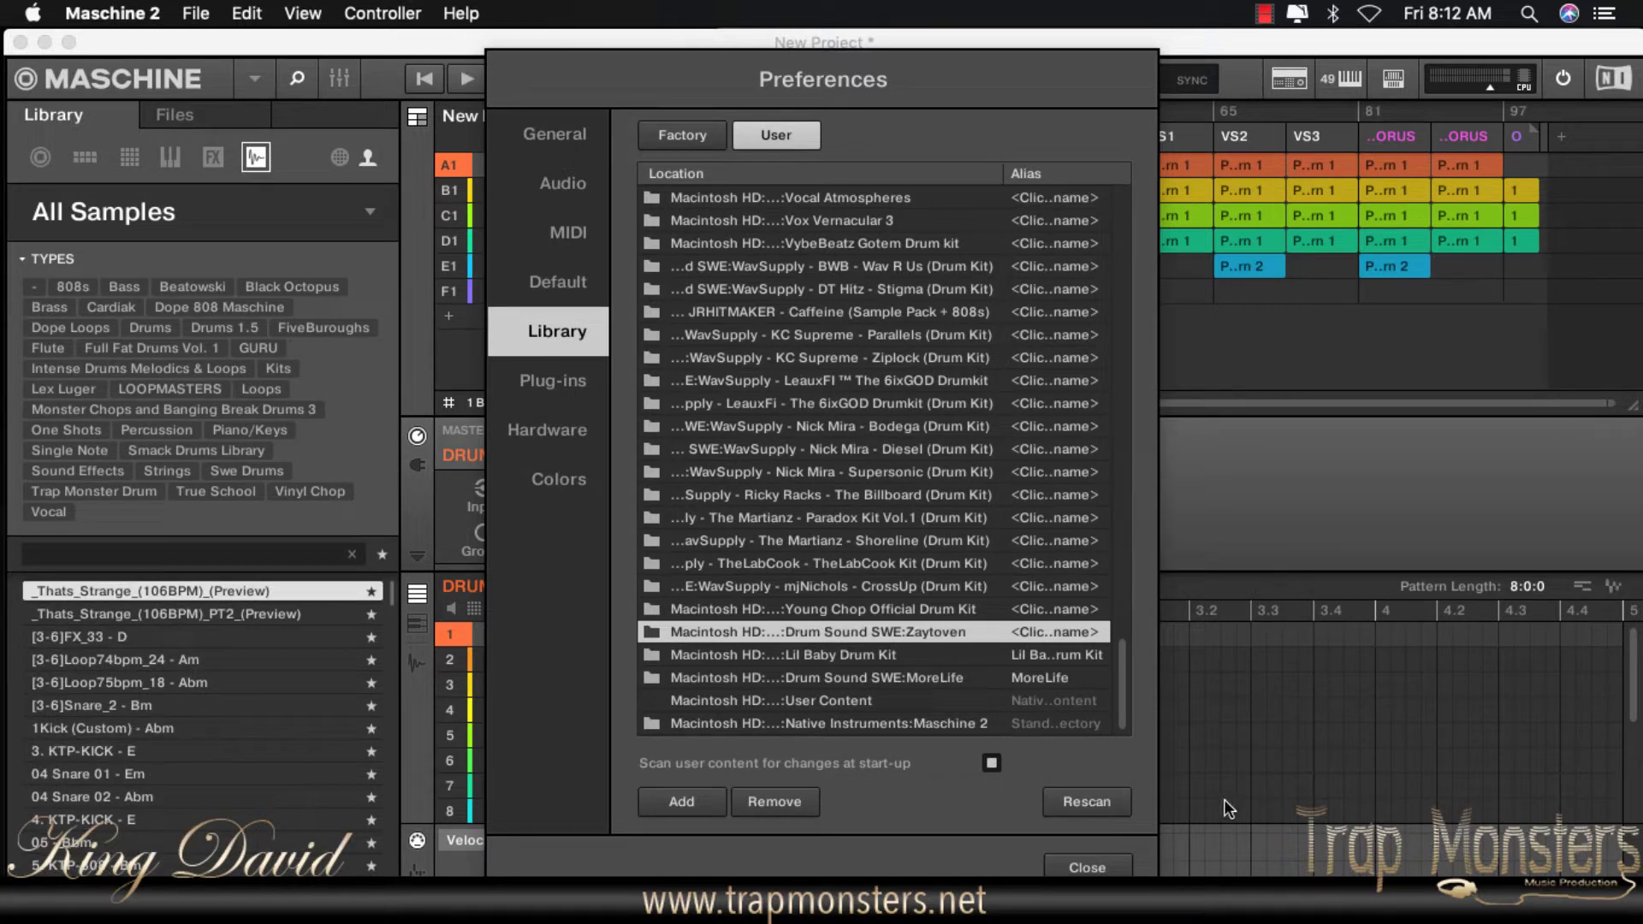
left_click(1075, 868)
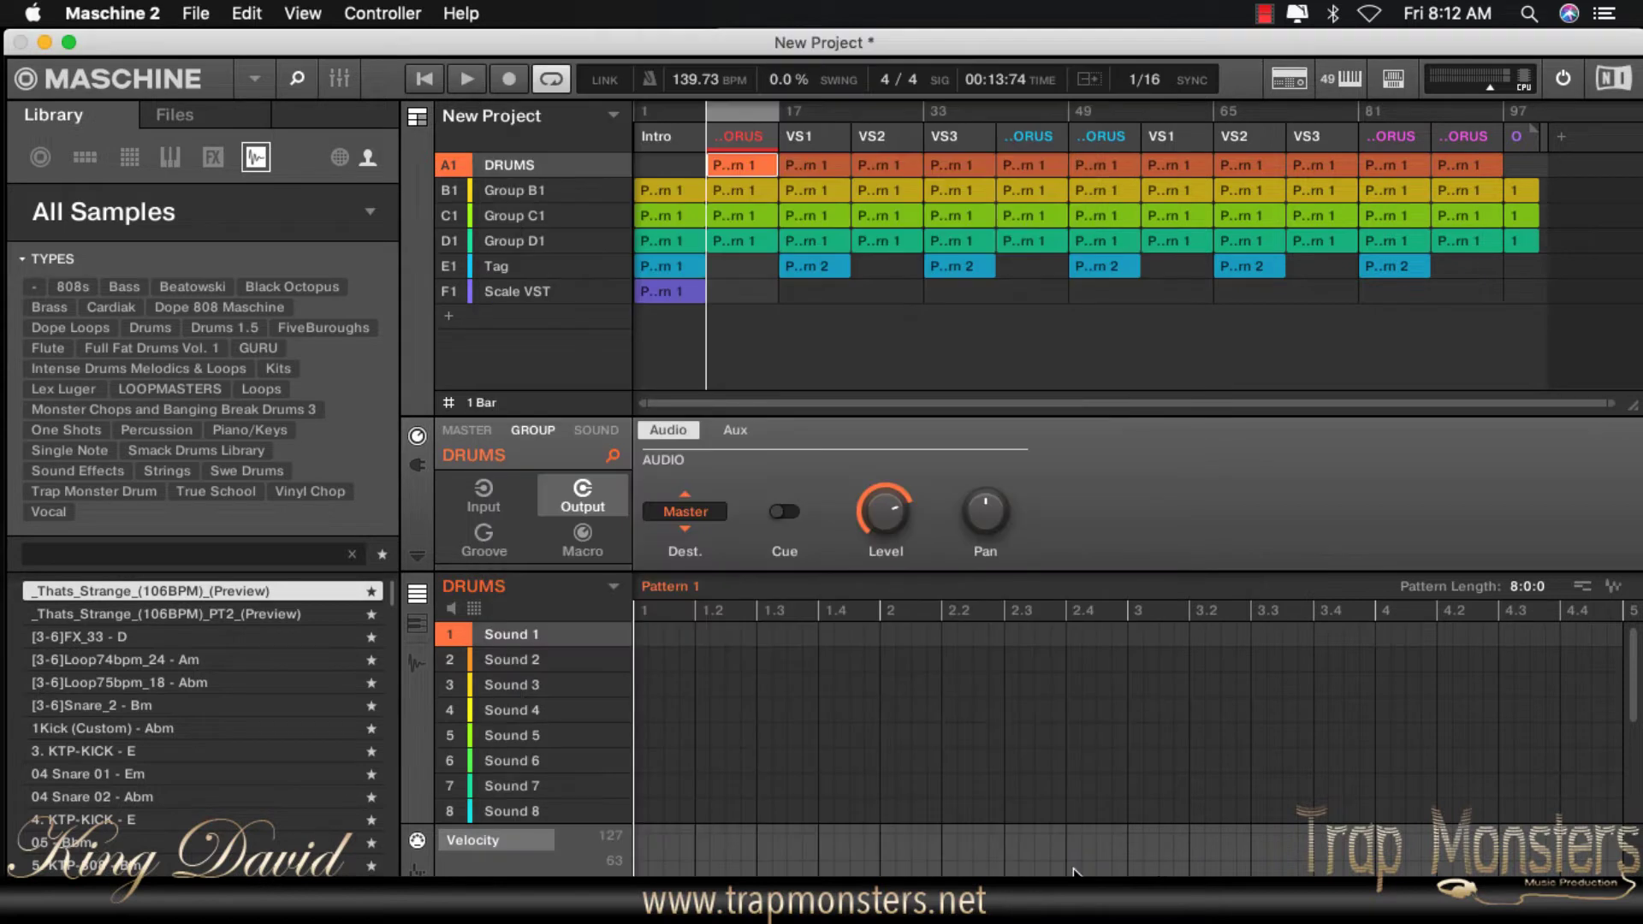
Step: Choose the INTENSE DRUMS HD kit from the sample products, and switch its favorites filter on and back off
left_click(166, 218)
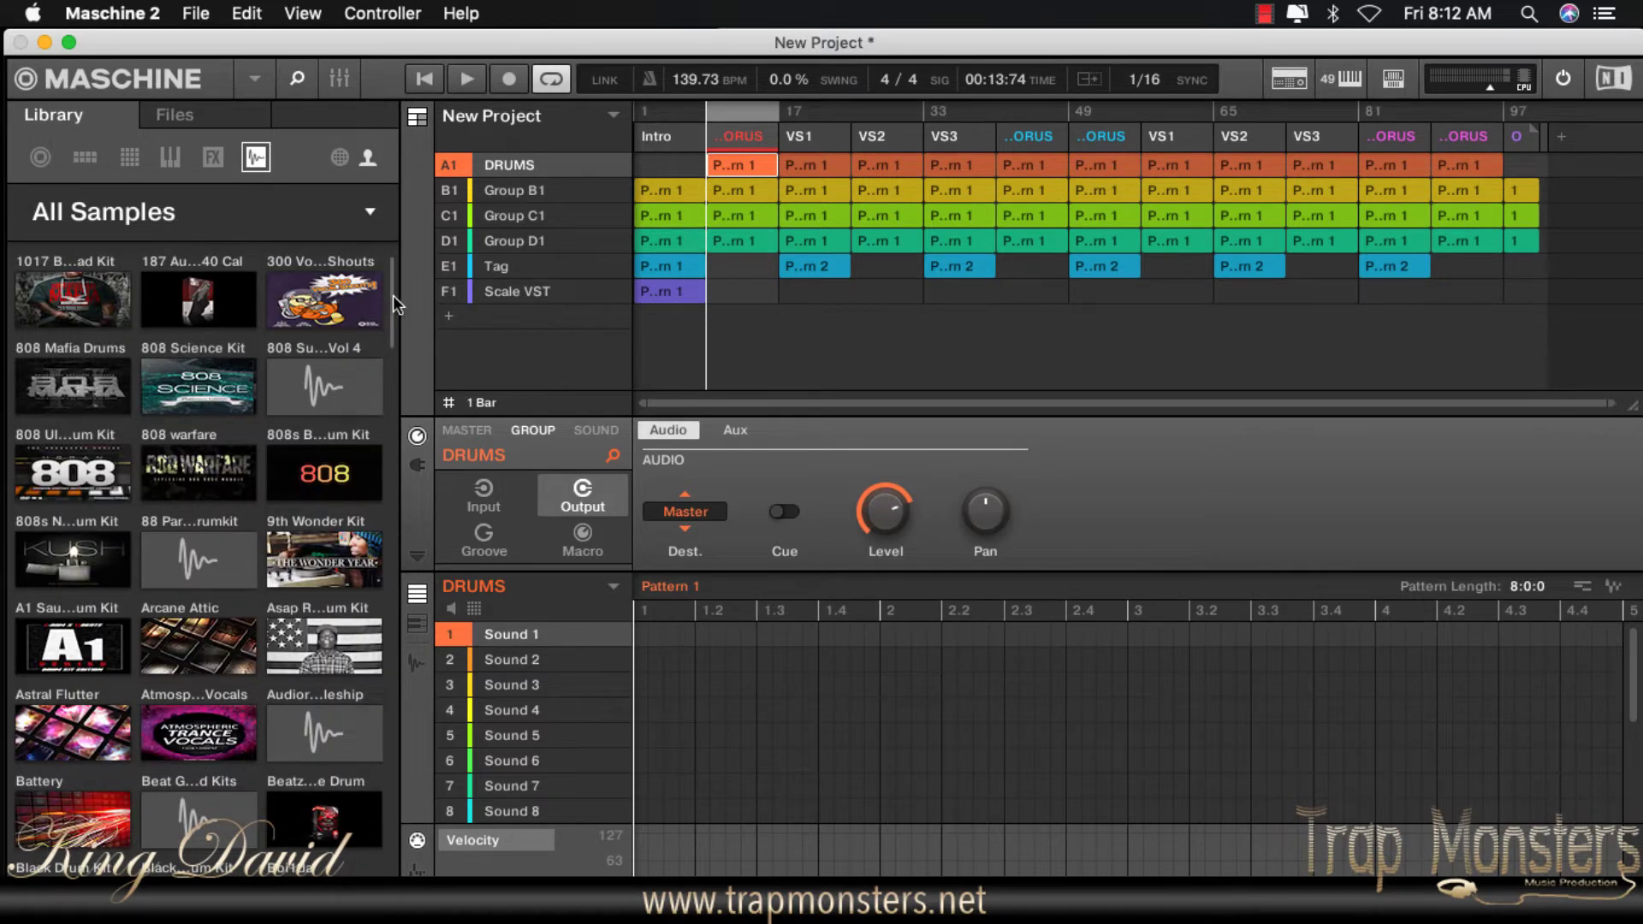
left_click_drag(394, 295, 405, 478)
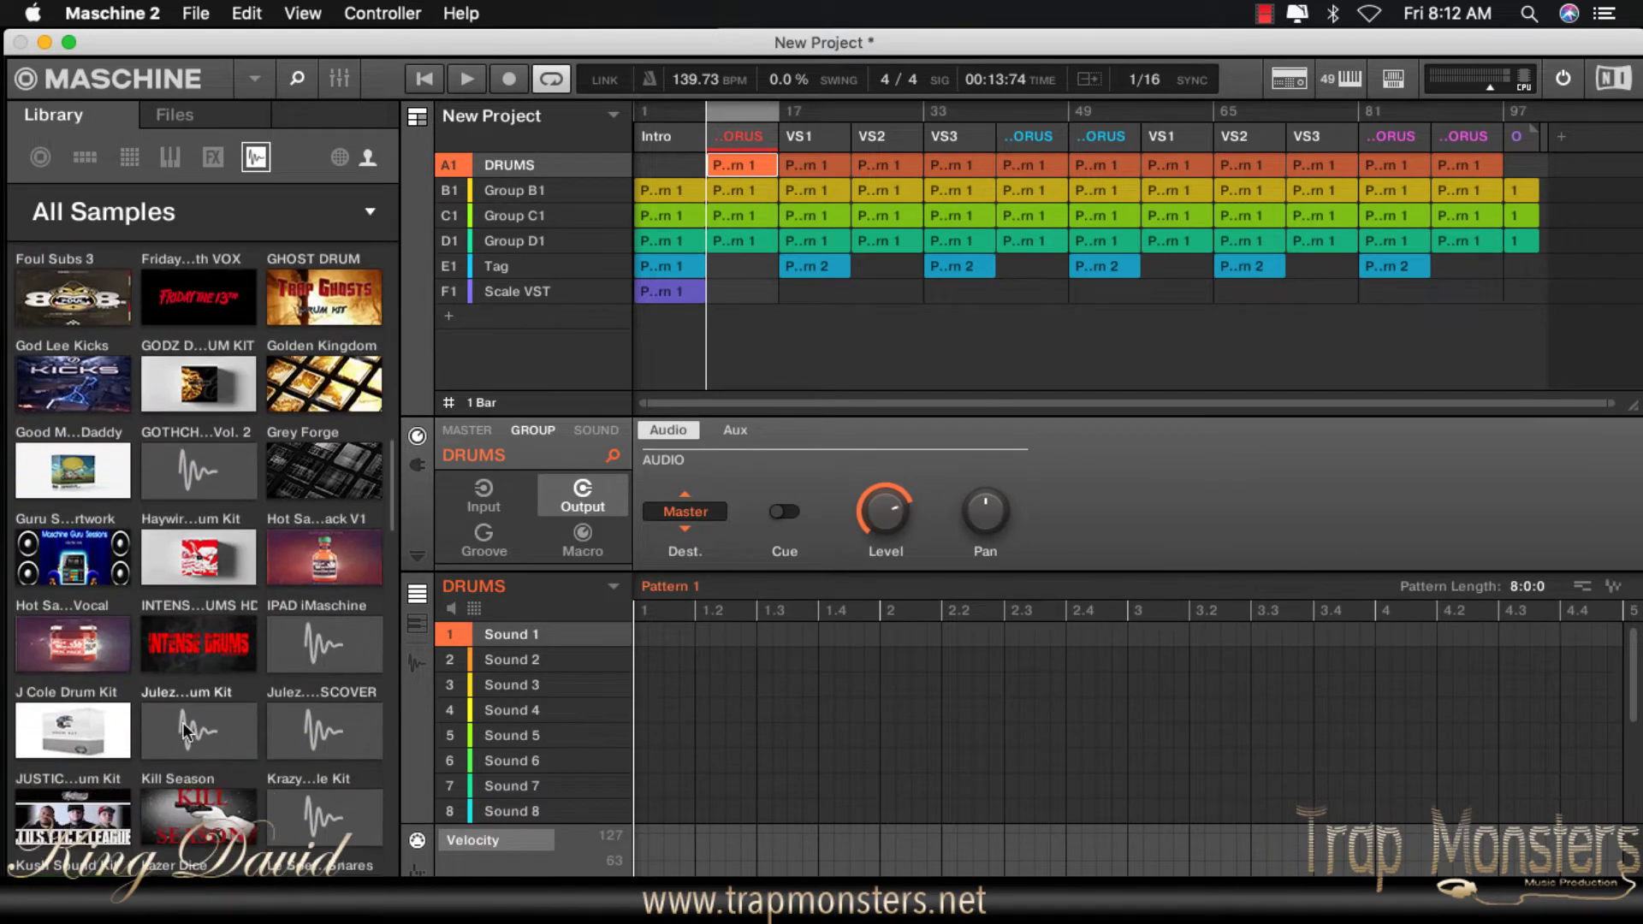
left_click(196, 651)
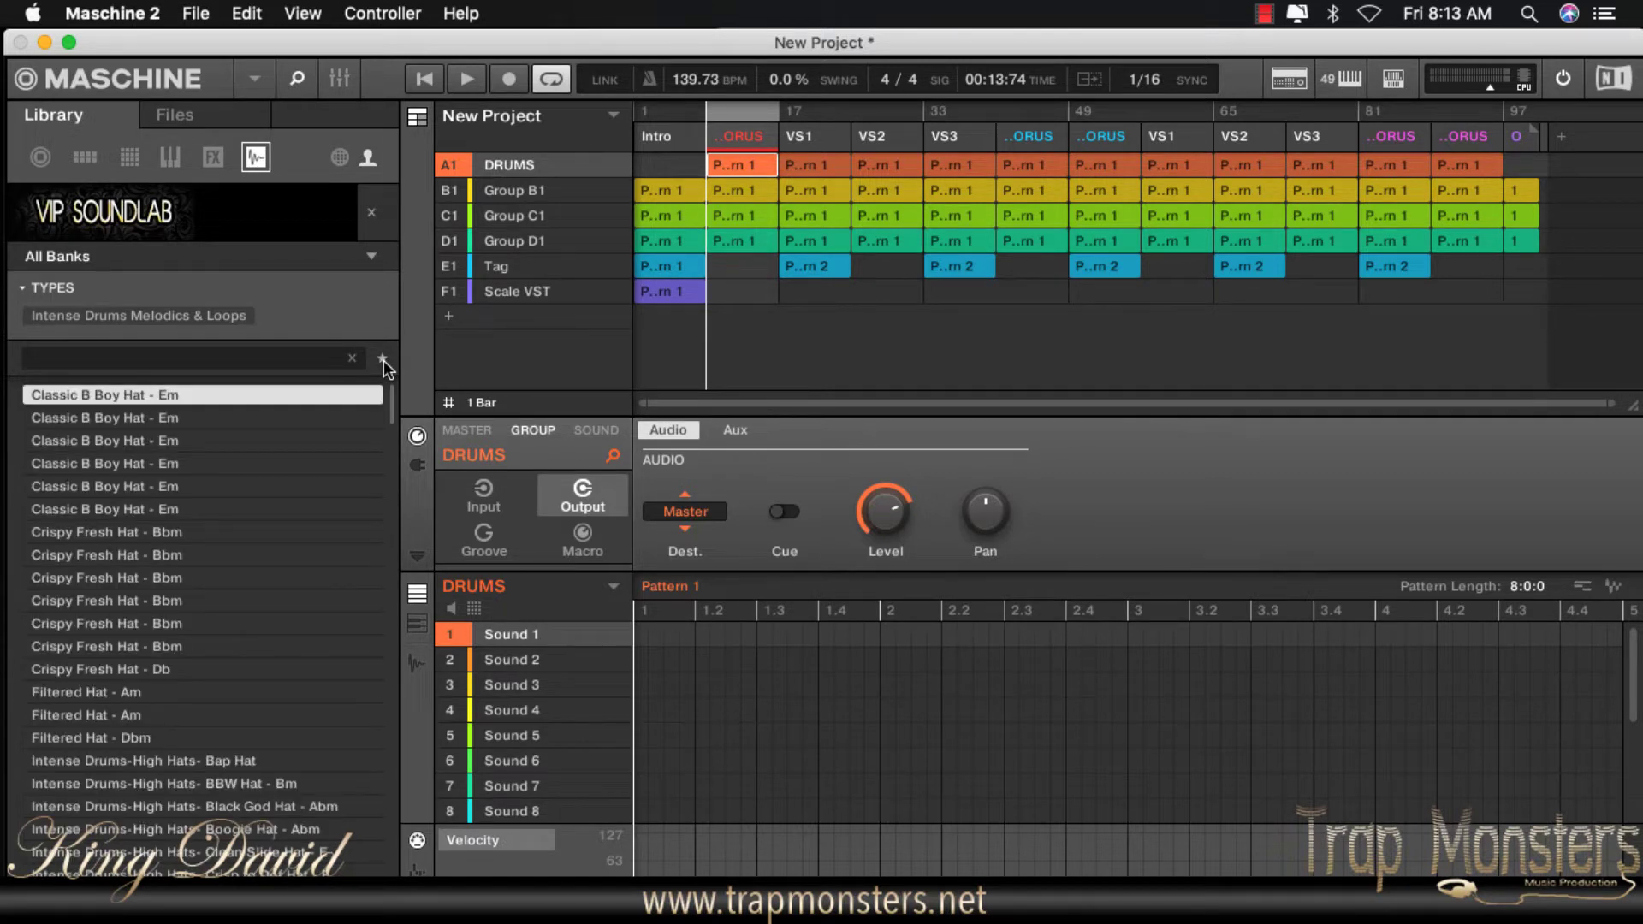
left_click(382, 360)
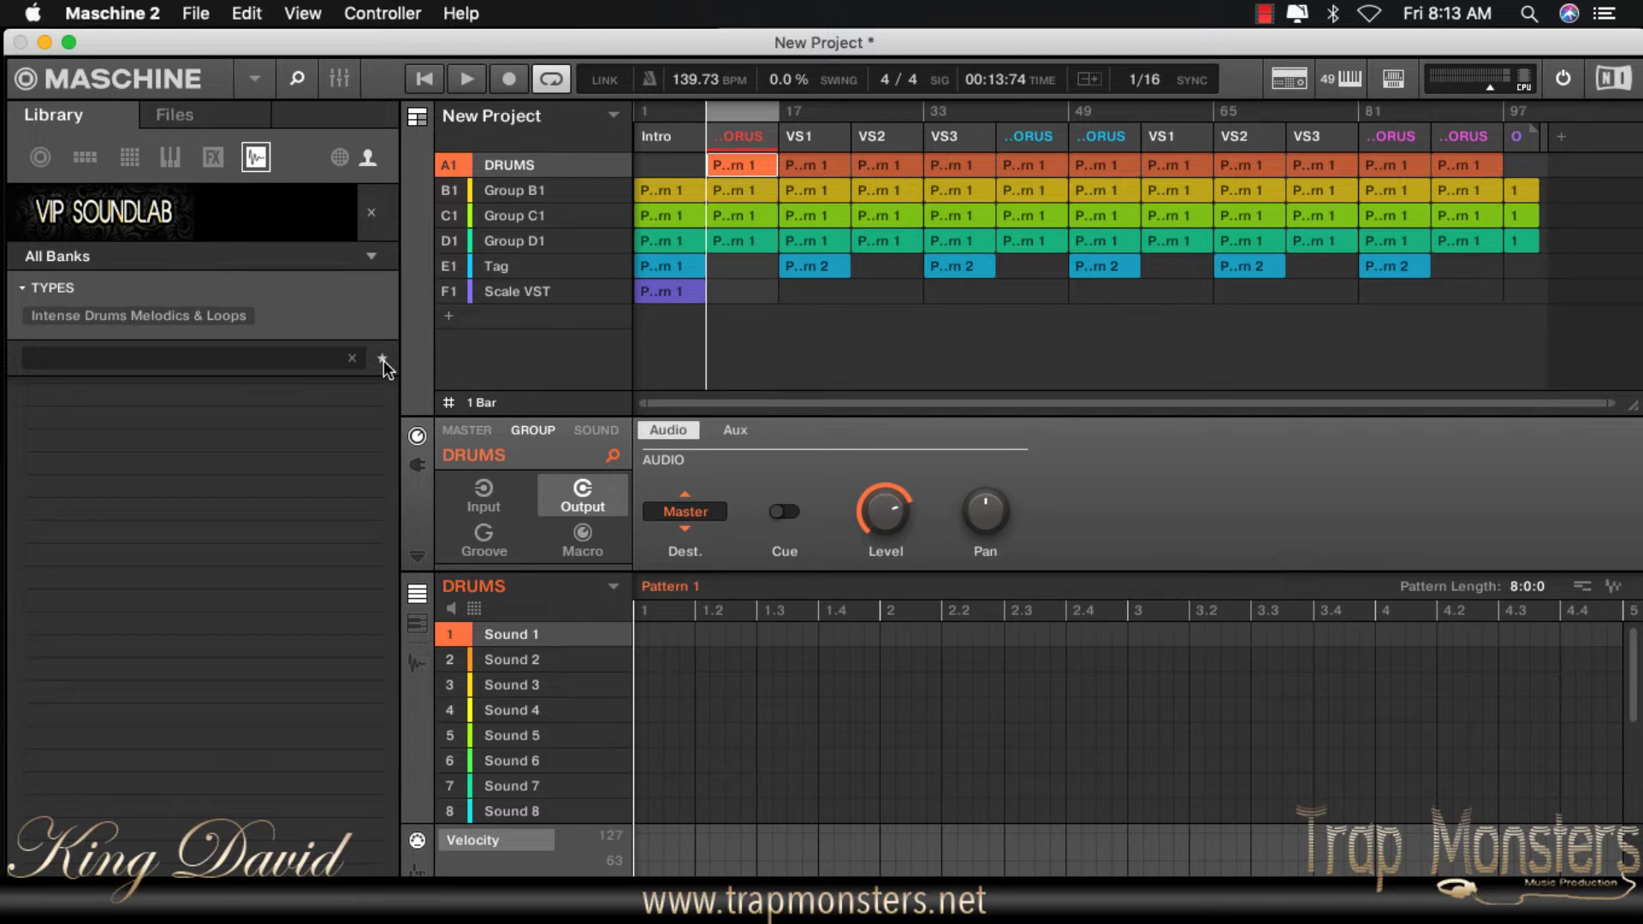
left_click(382, 359)
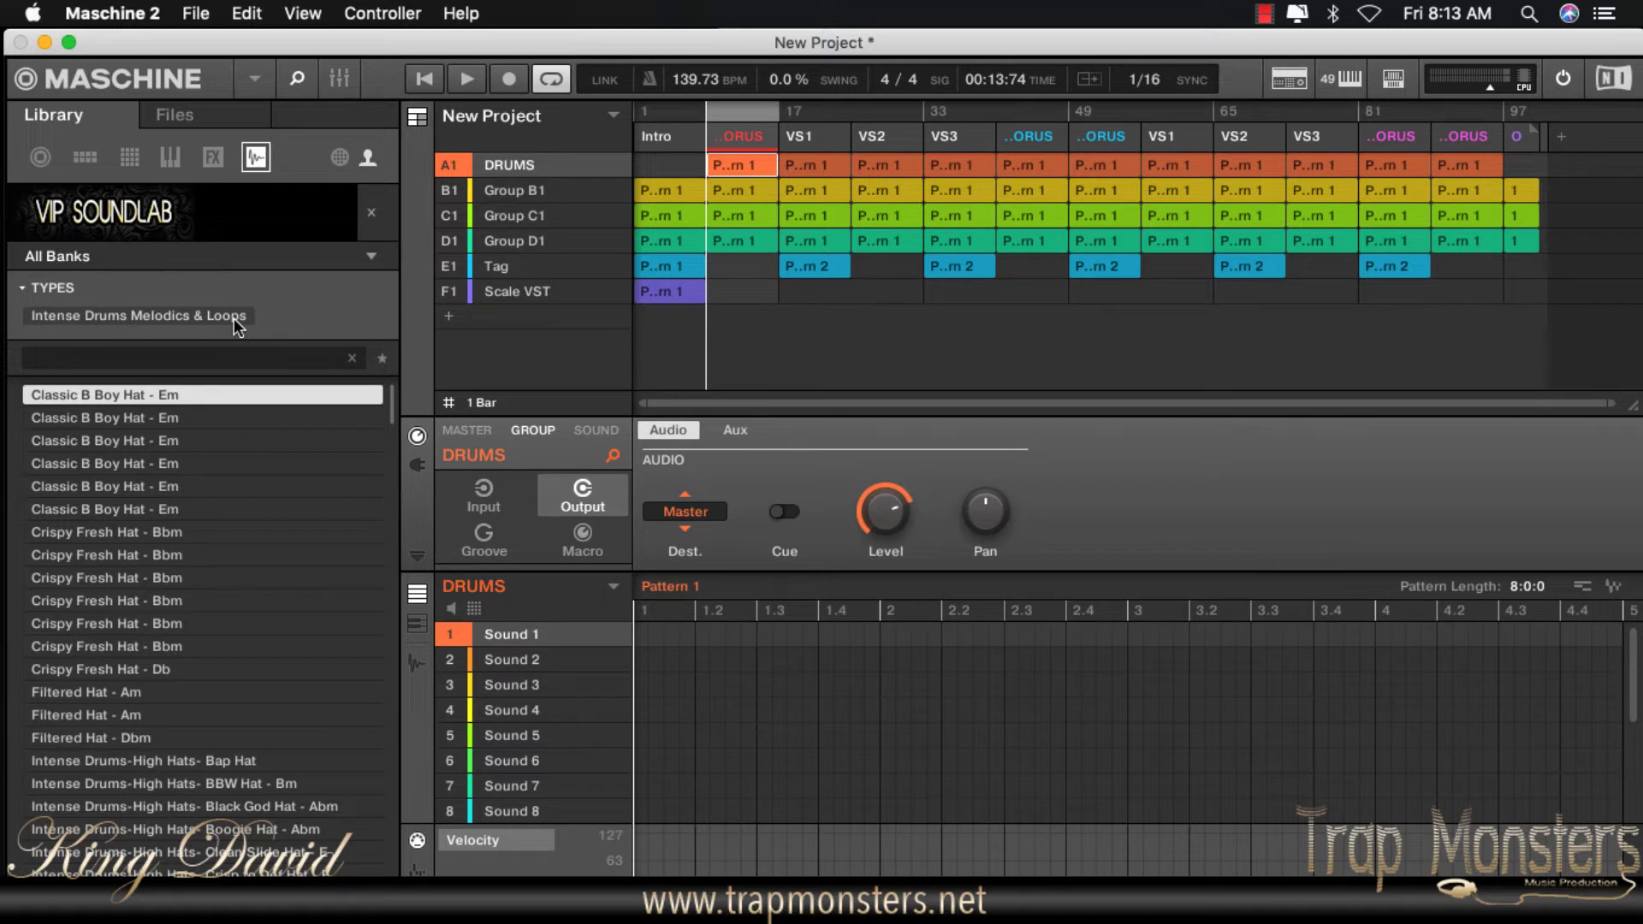
Step: Audition the kit's samples one after another, from the Classic B Boy Hat hits through the Low Heavy Kick samples
key("Down")
key("Down")
key("Down")
key("Down")
key("Down")
key("Down")
key("Down")
key("Down")
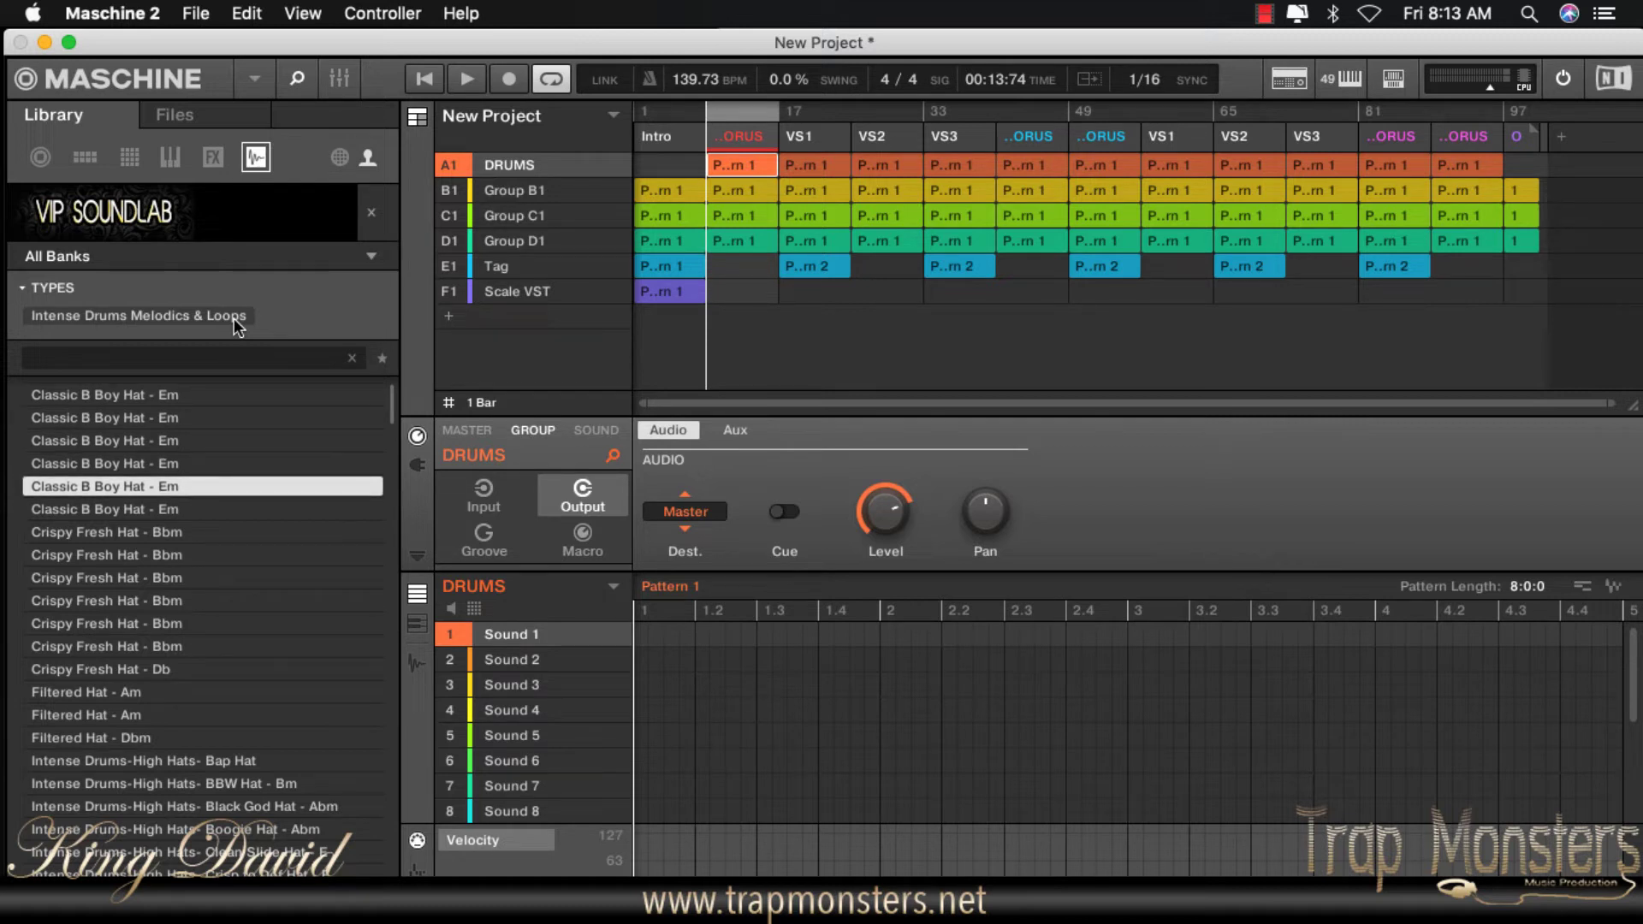
key("Down")
key("Down")
key("Down")
key("Down")
key("Down")
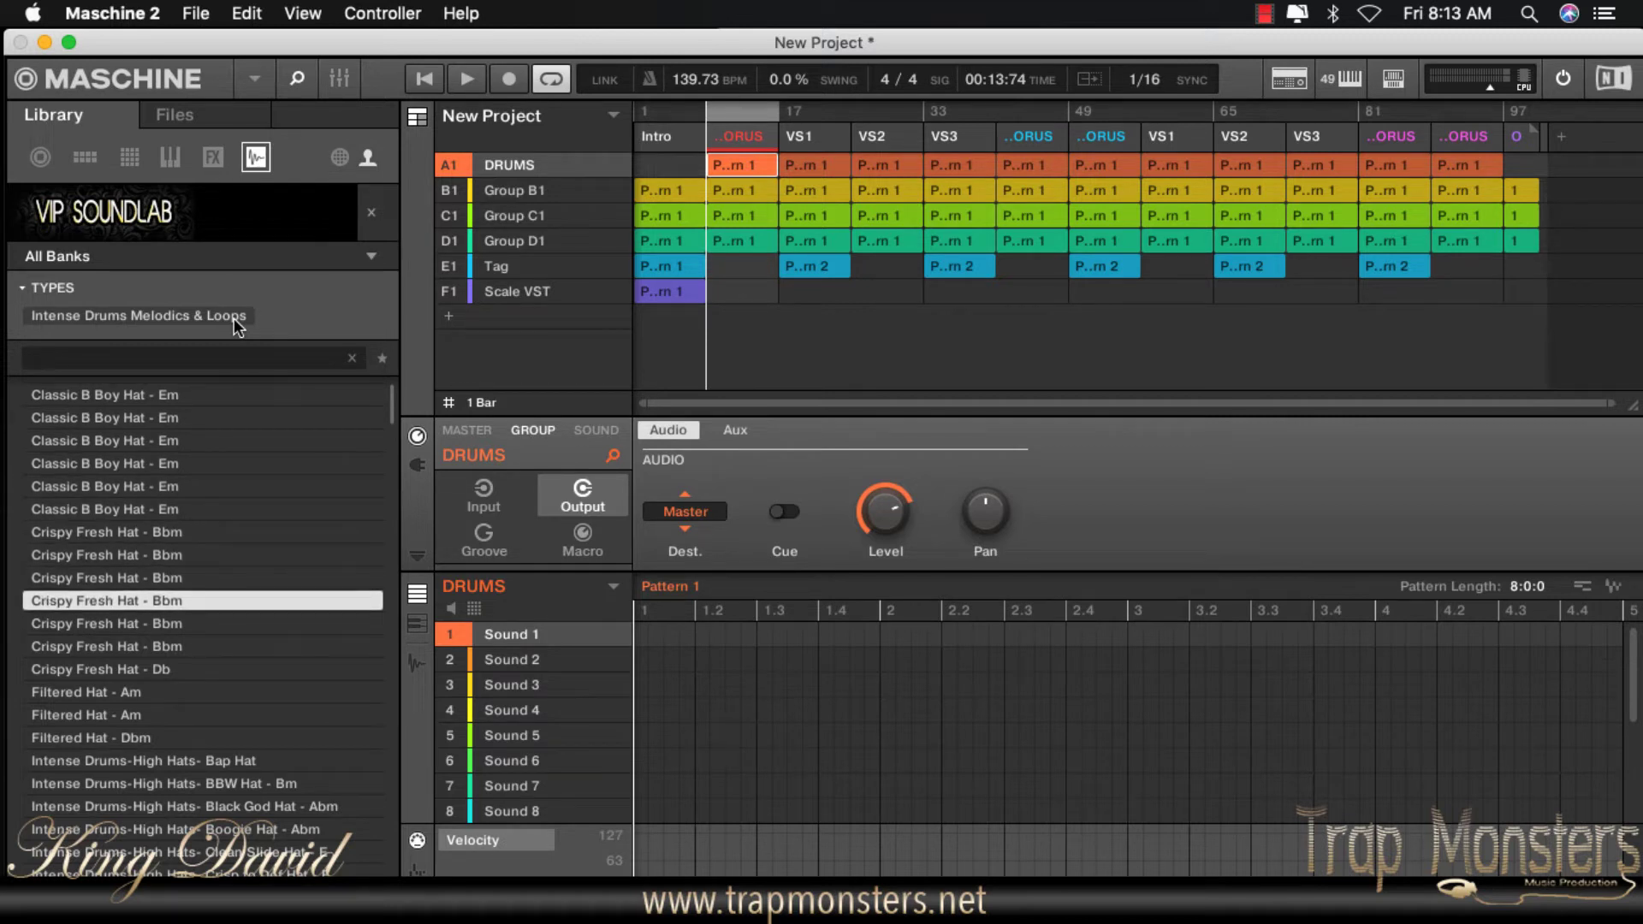
key("Down")
key("Down")
key("Down")
key("Down")
key("Down")
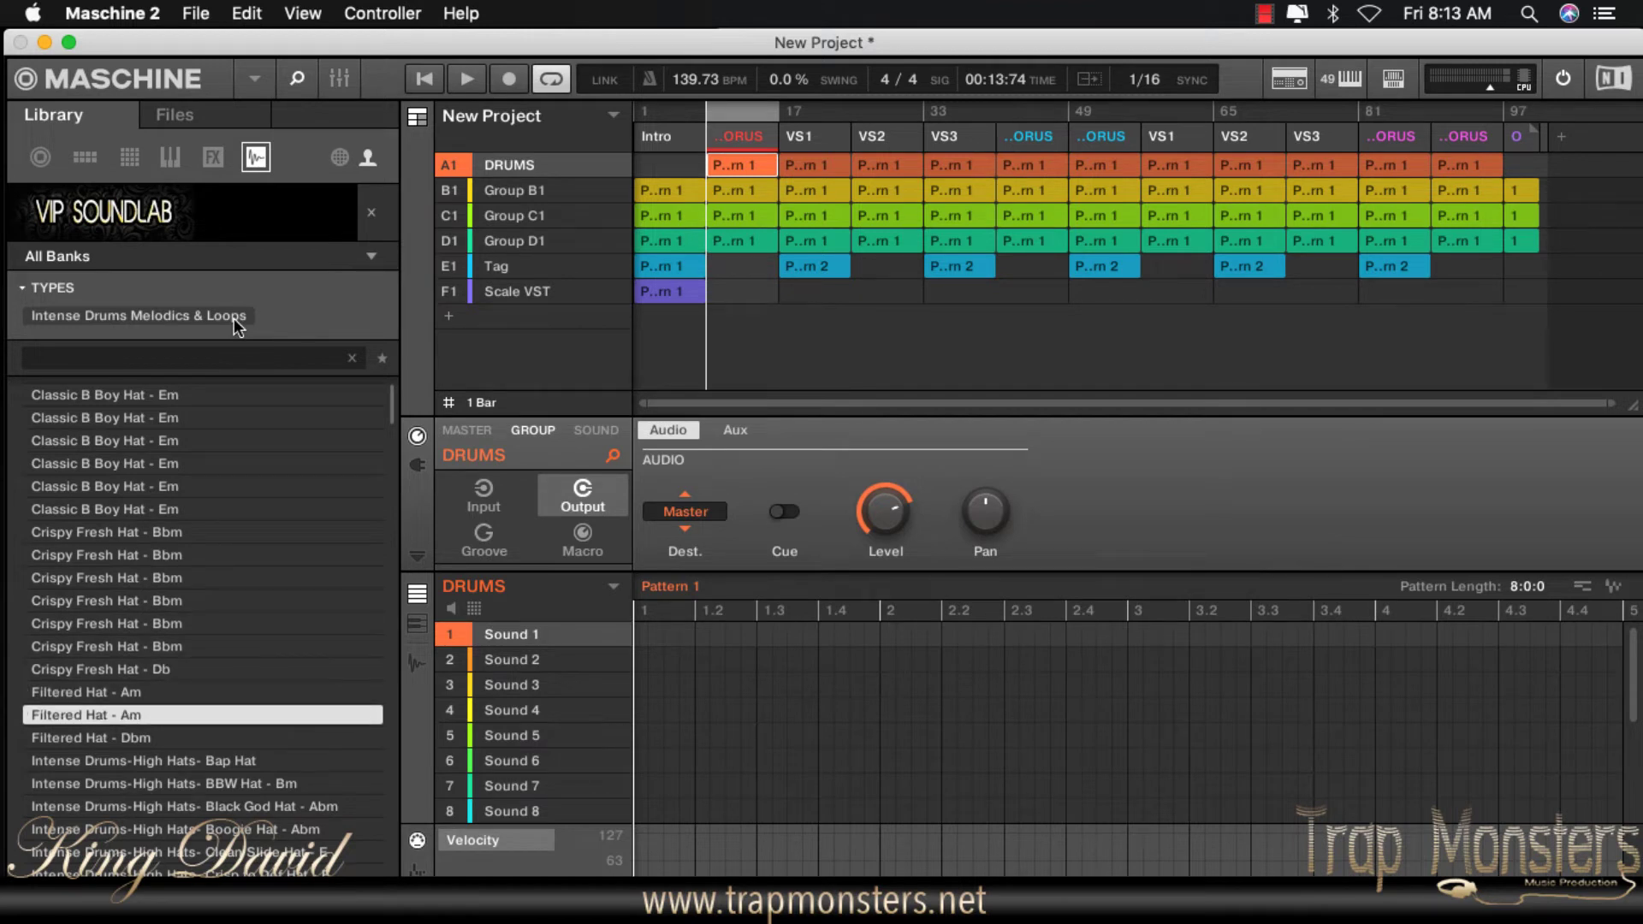
key("Down")
key("Down")
key("Down")
key("Down")
key("Down")
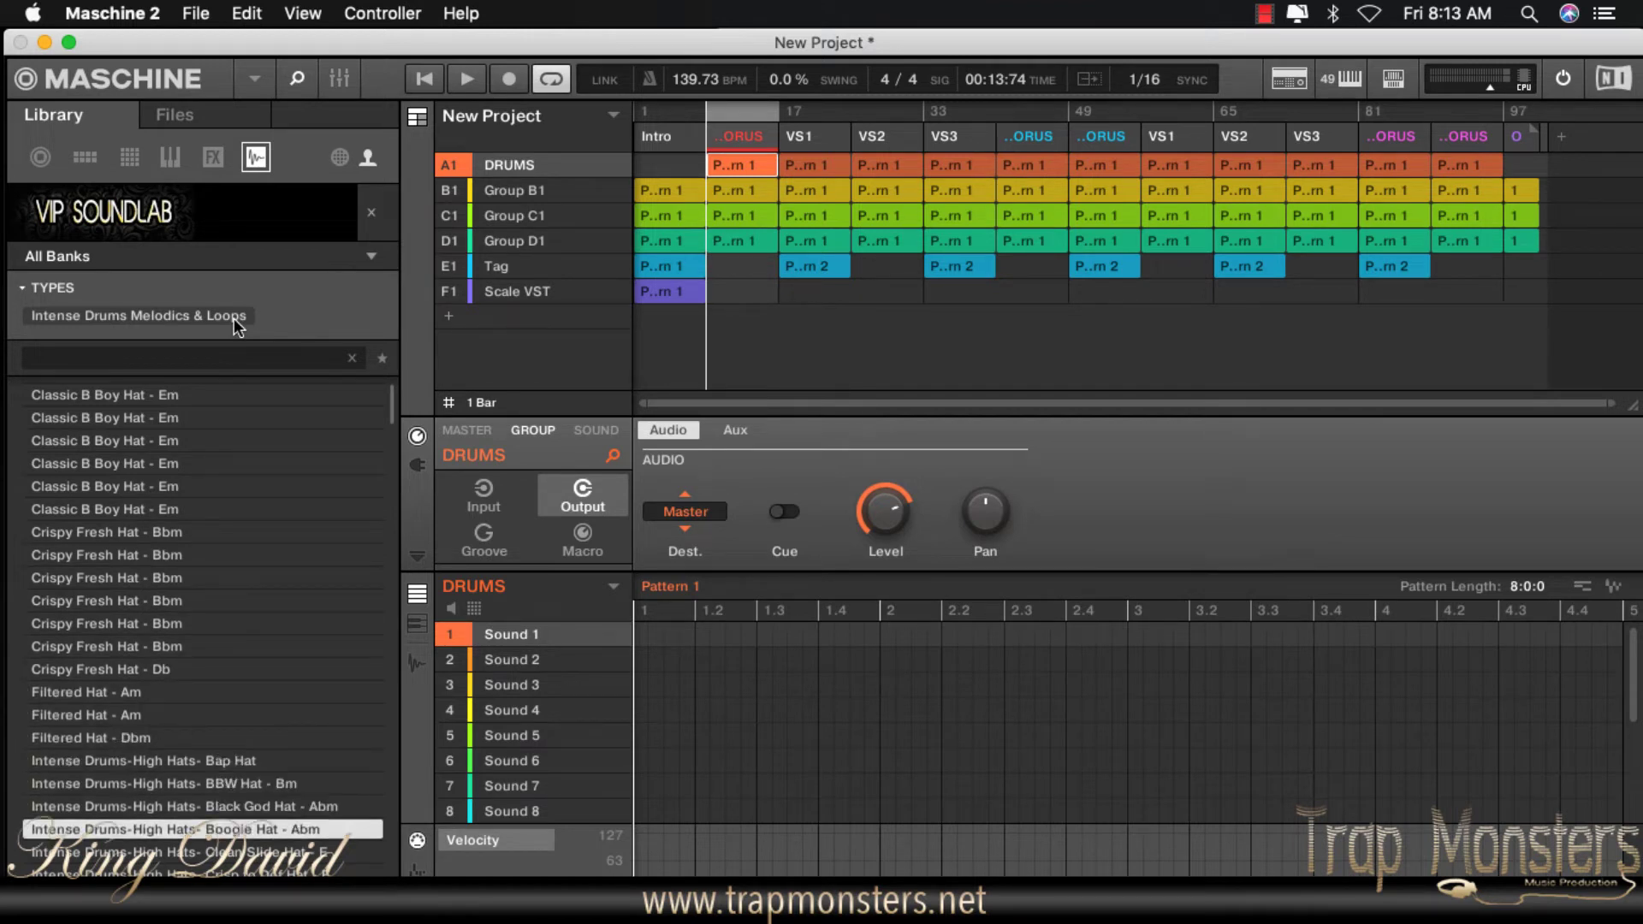
key("Down")
key("Down")
key("Down")
key("Down")
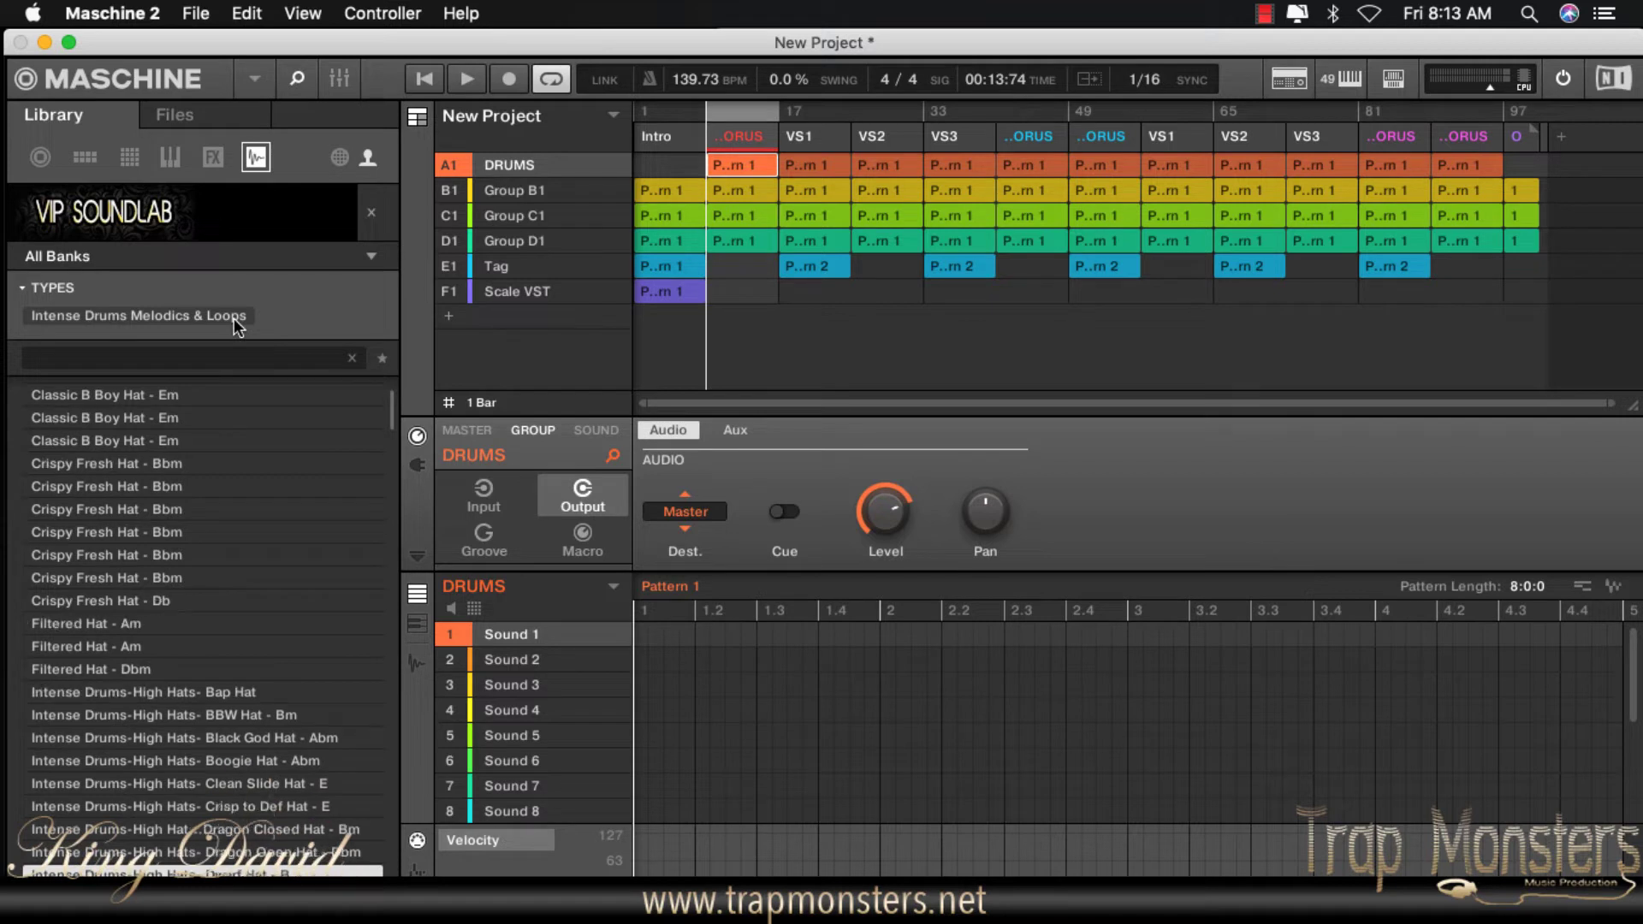
key("Down")
key("Down")
key("Down")
key("Down")
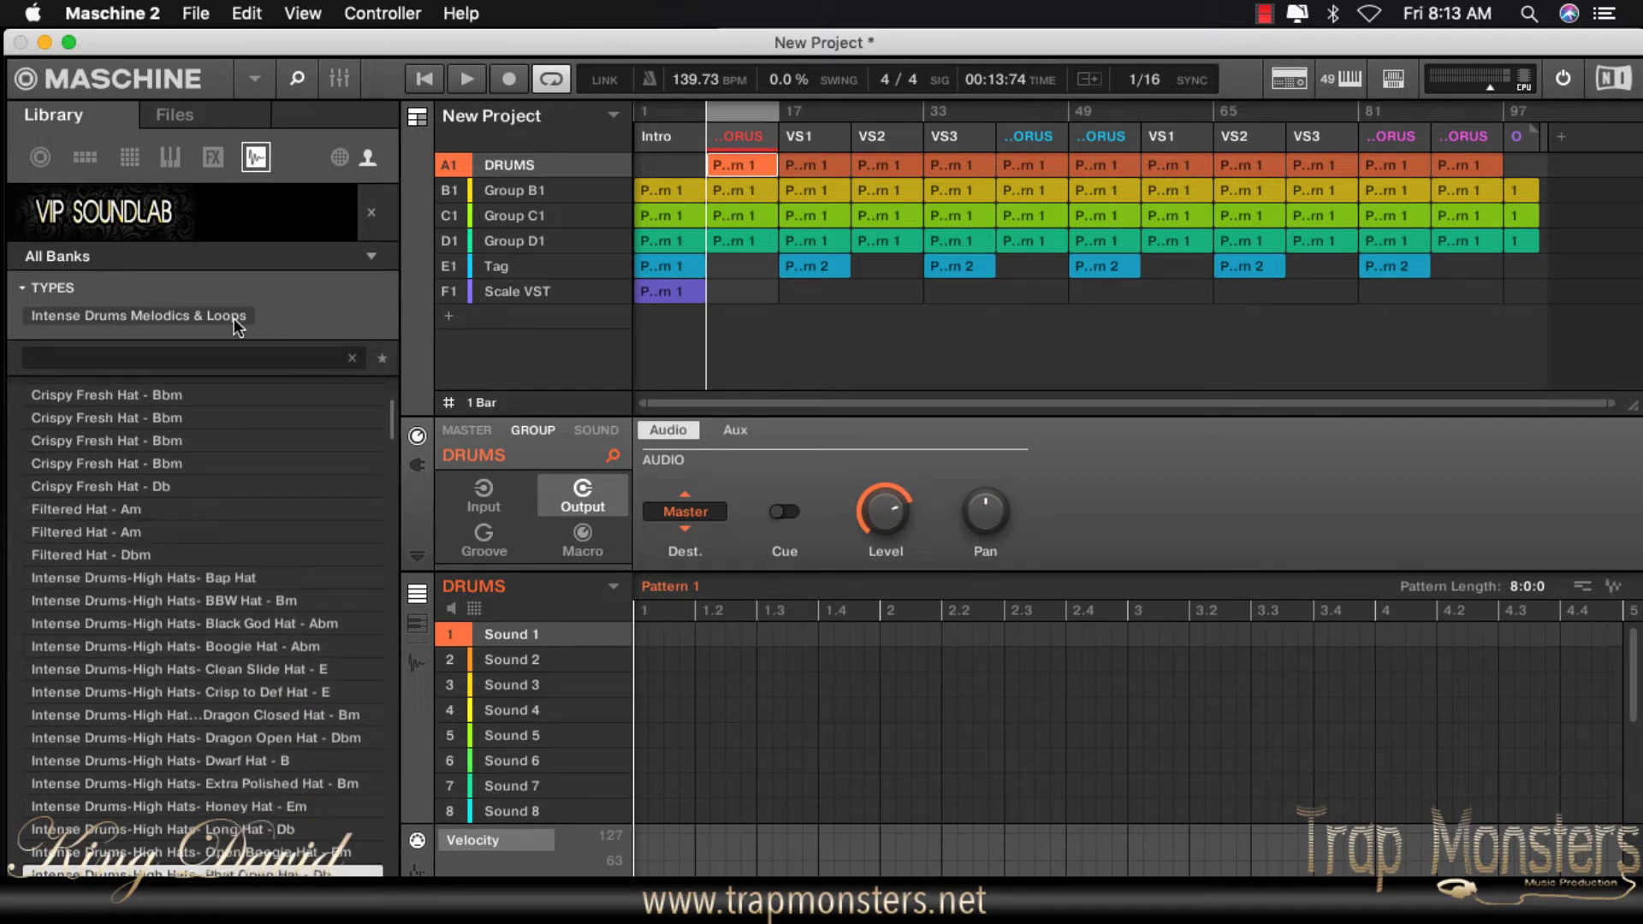
key("Down")
key("Down")
key("Down")
key("Down")
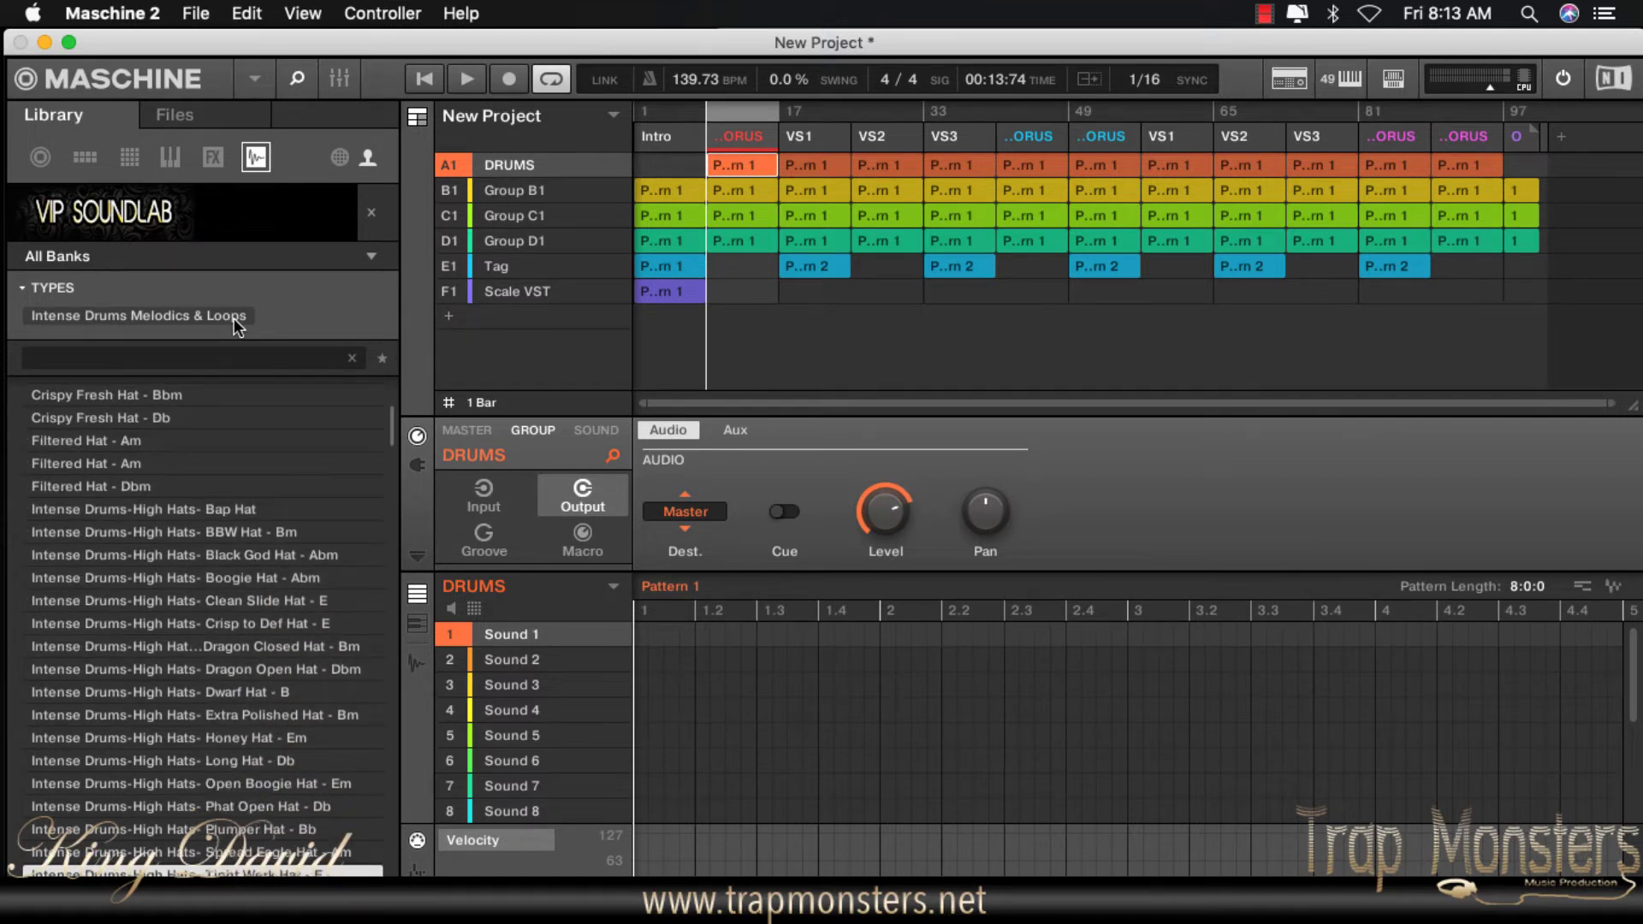
key("Down")
key("Down")
key("Down")
key("Down")
key("Down")
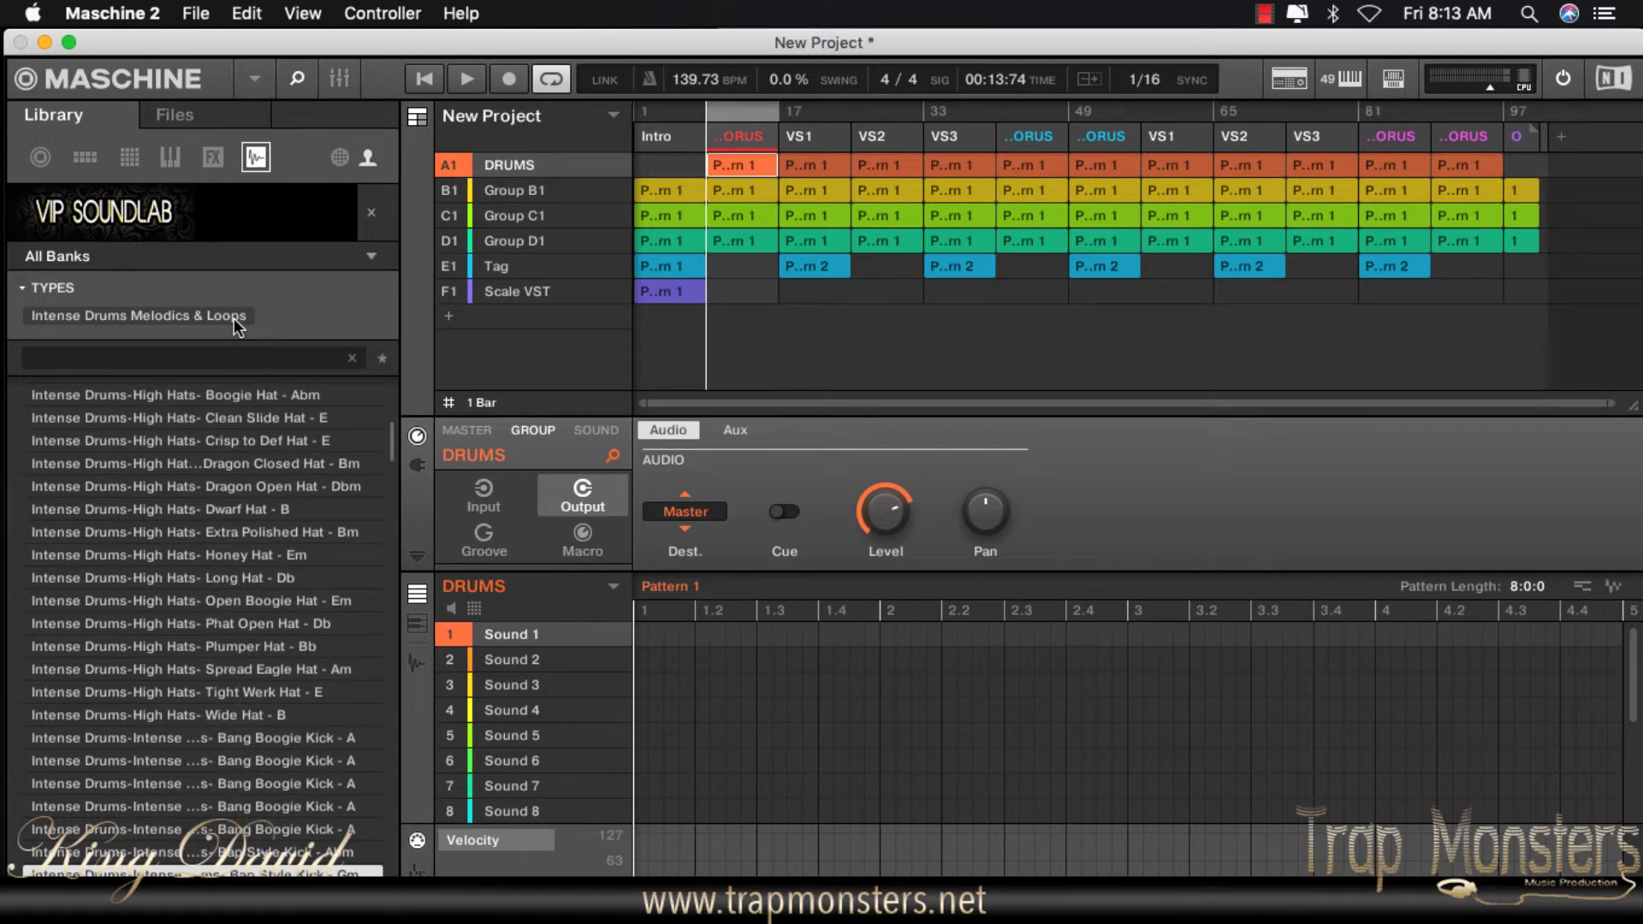
key("Down")
key("Down")
key("Down")
key("Down")
key("Down")
key("Down")
key("Down")
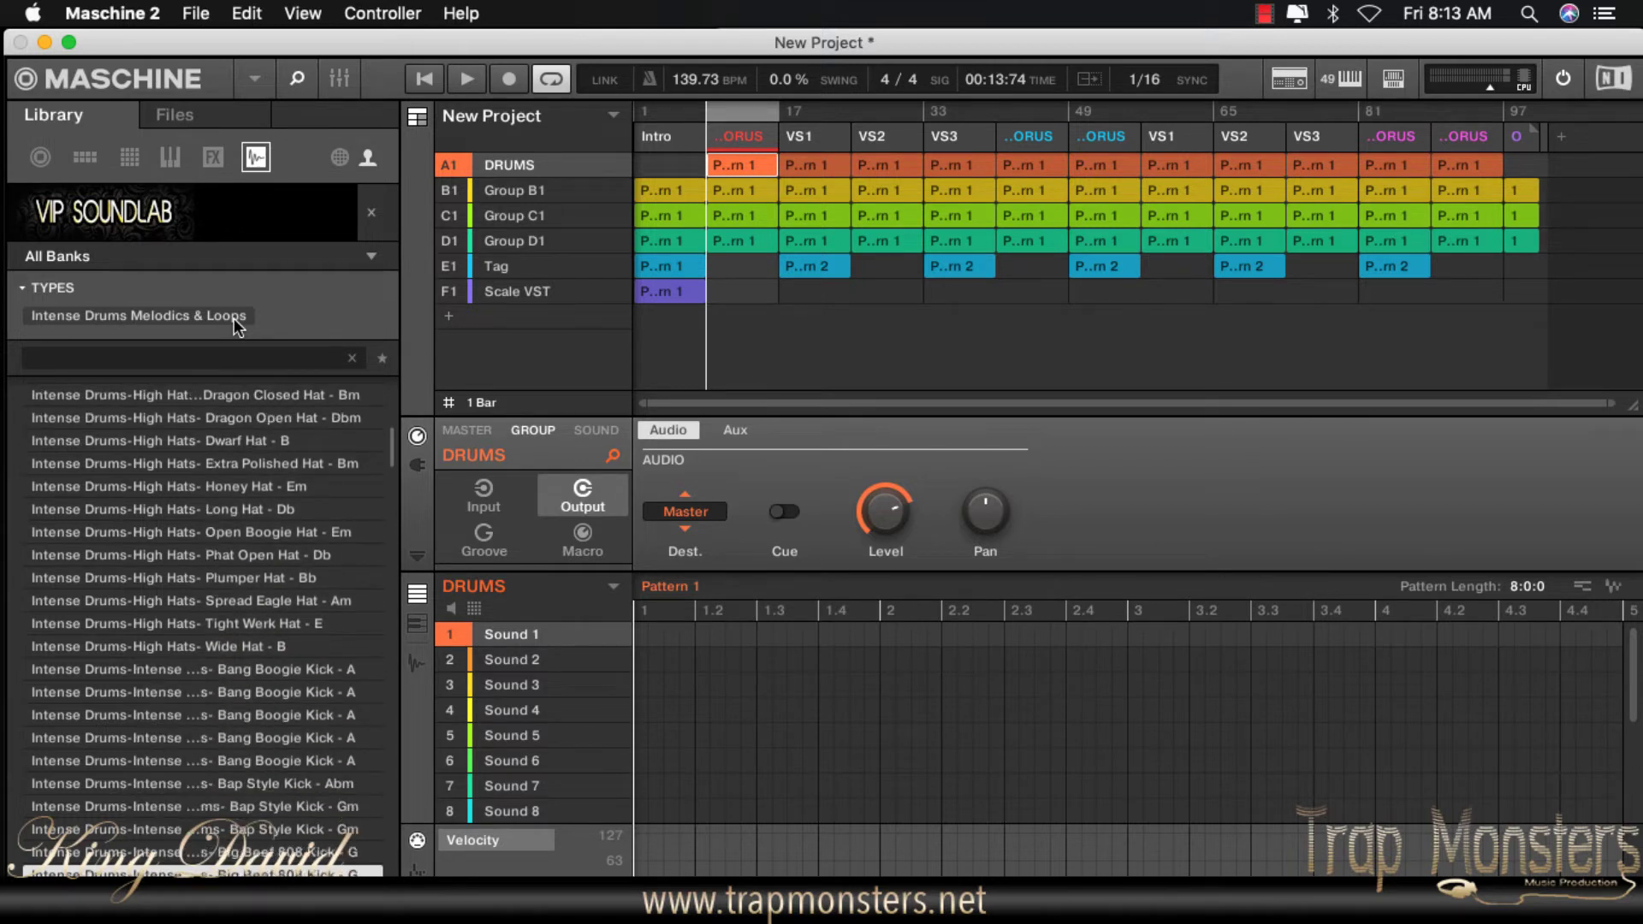
key("Down")
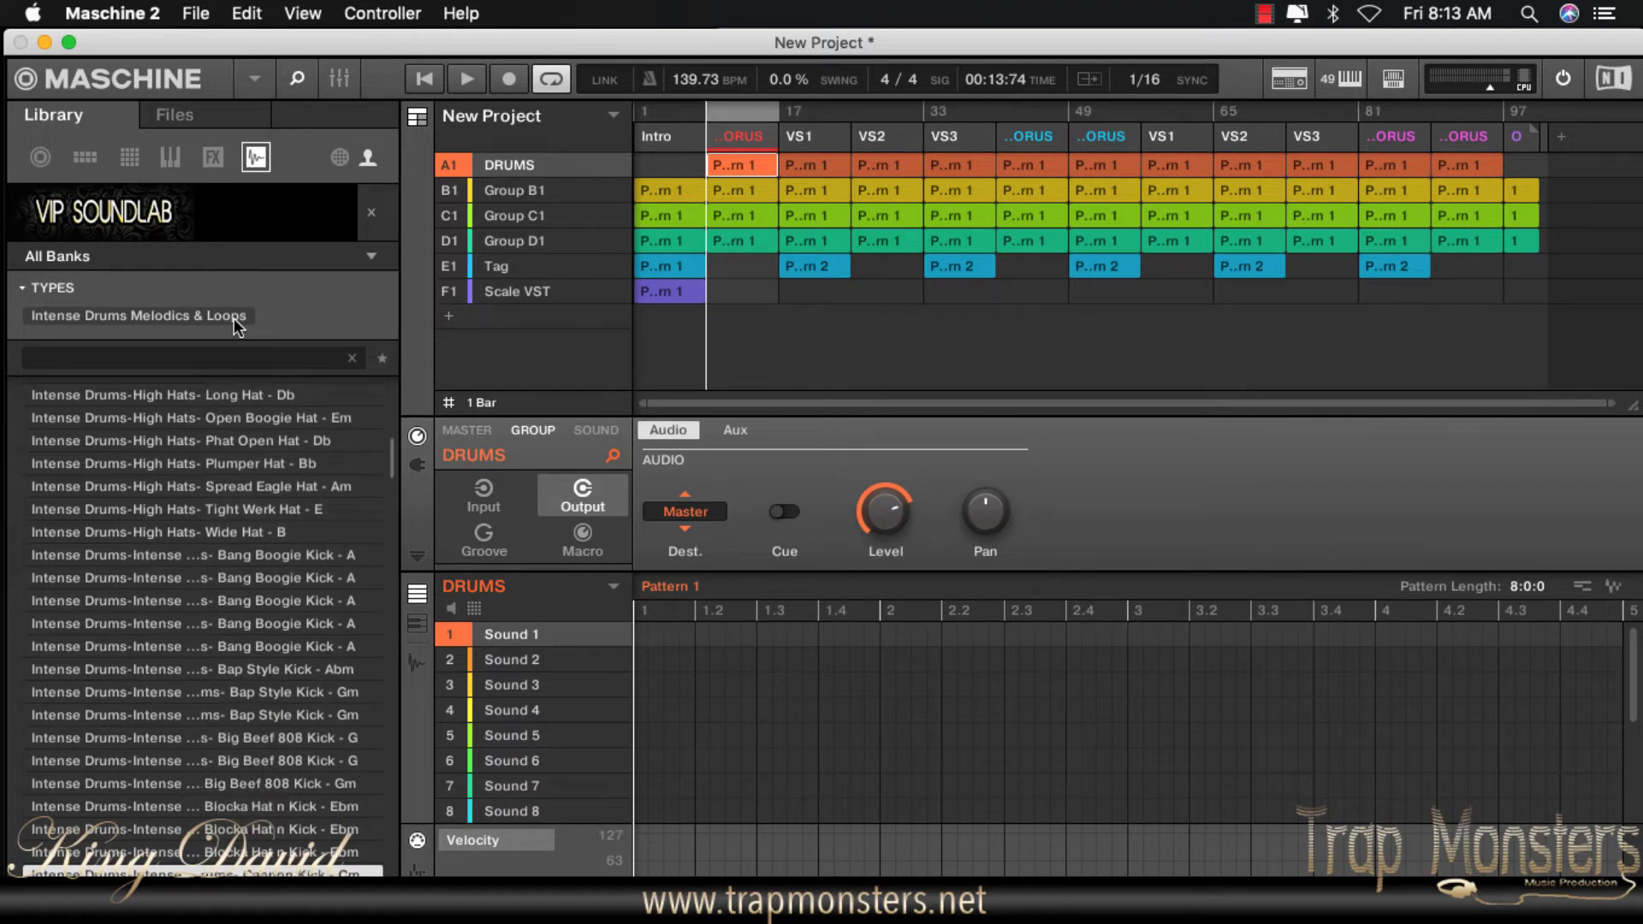
key("Down")
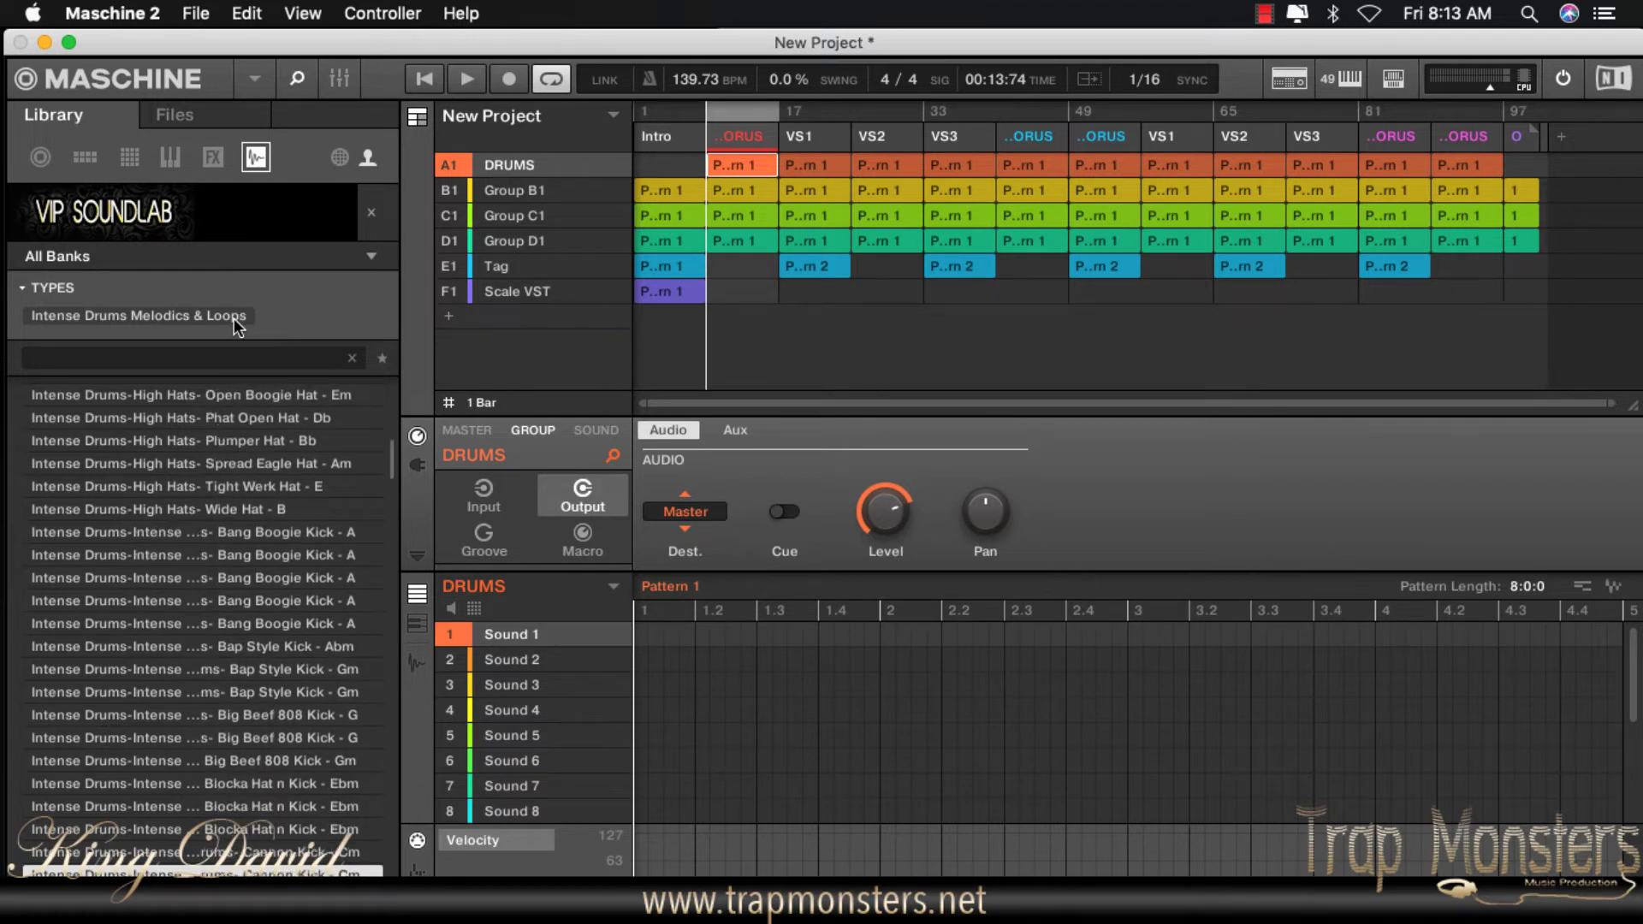
key("Down")
key("Down")
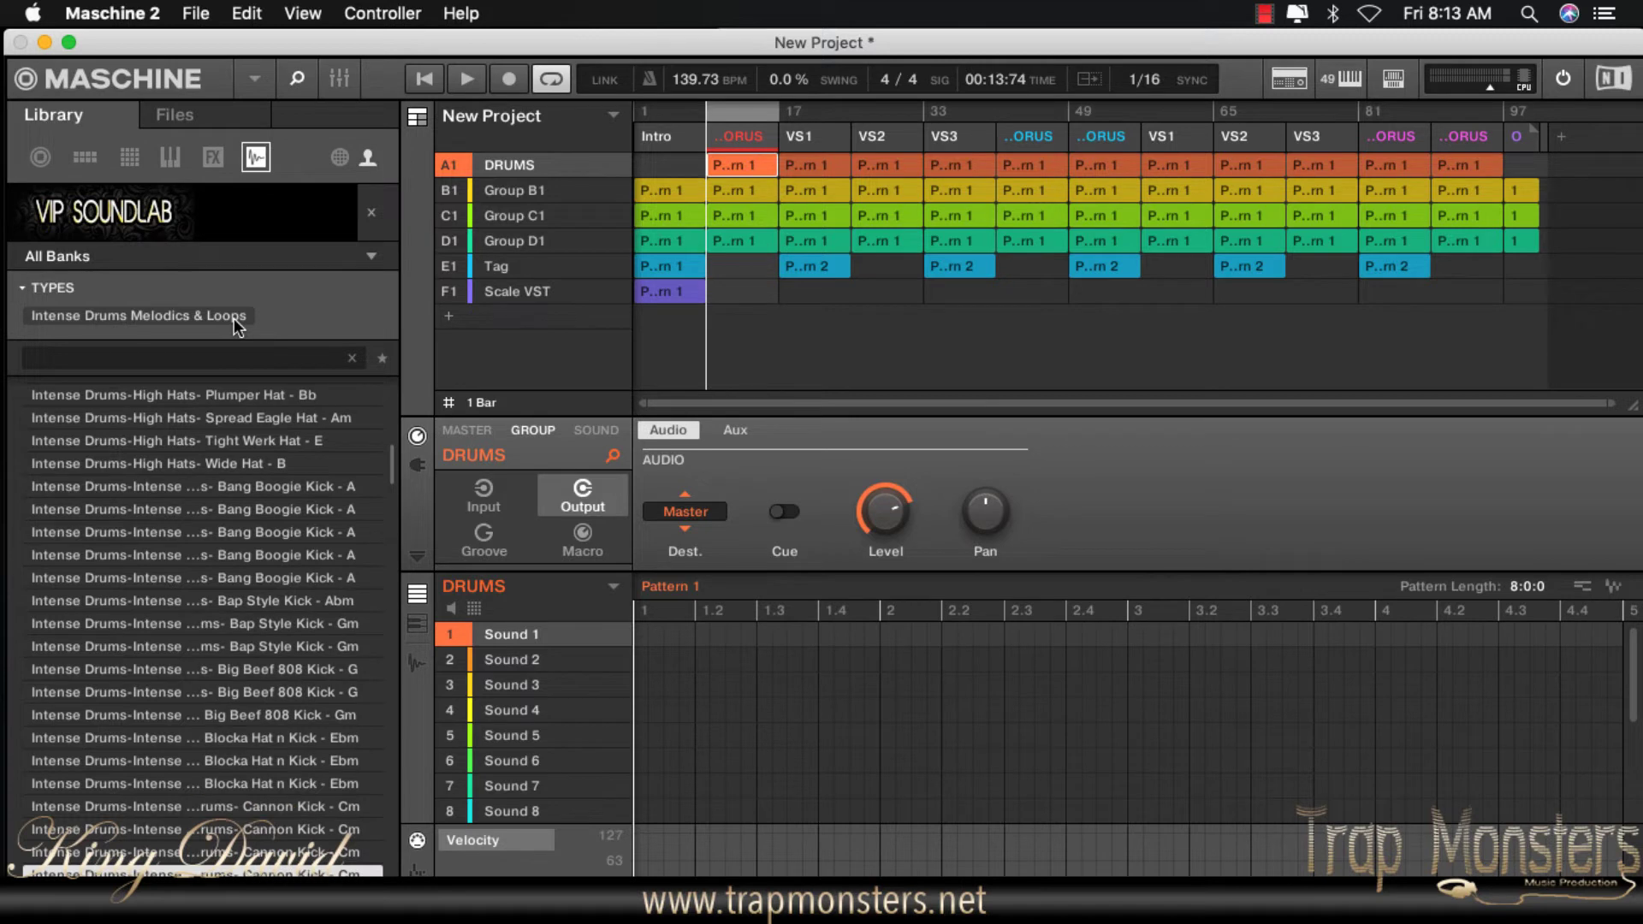
key("Down")
key("Down")
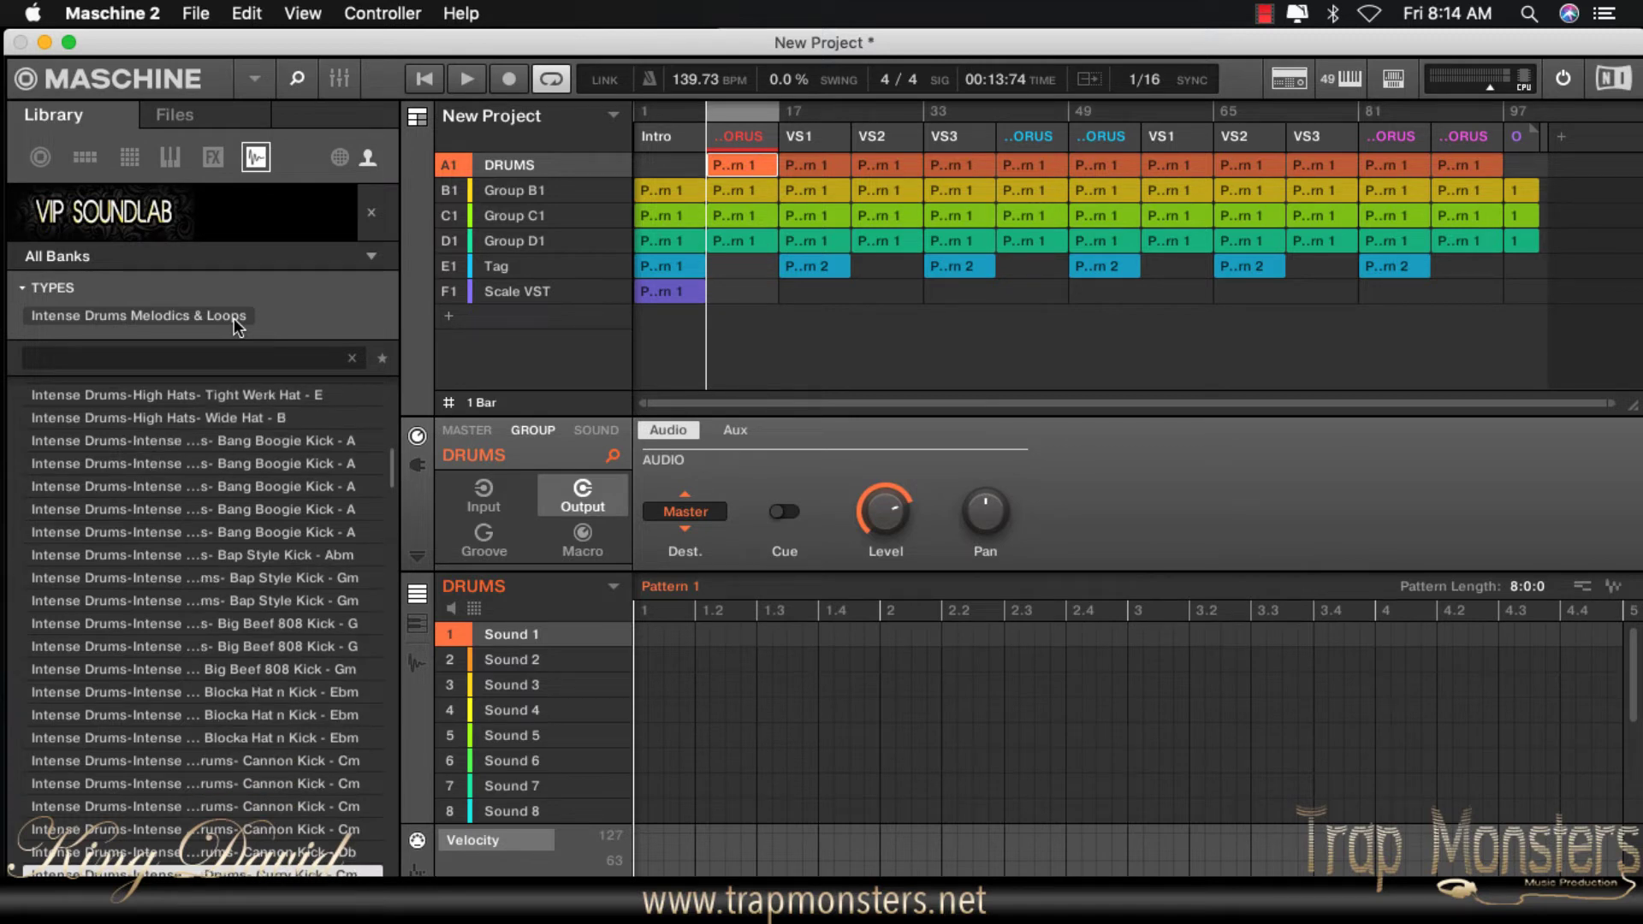
key("Down")
key("Down")
key("Down")
key("Down")
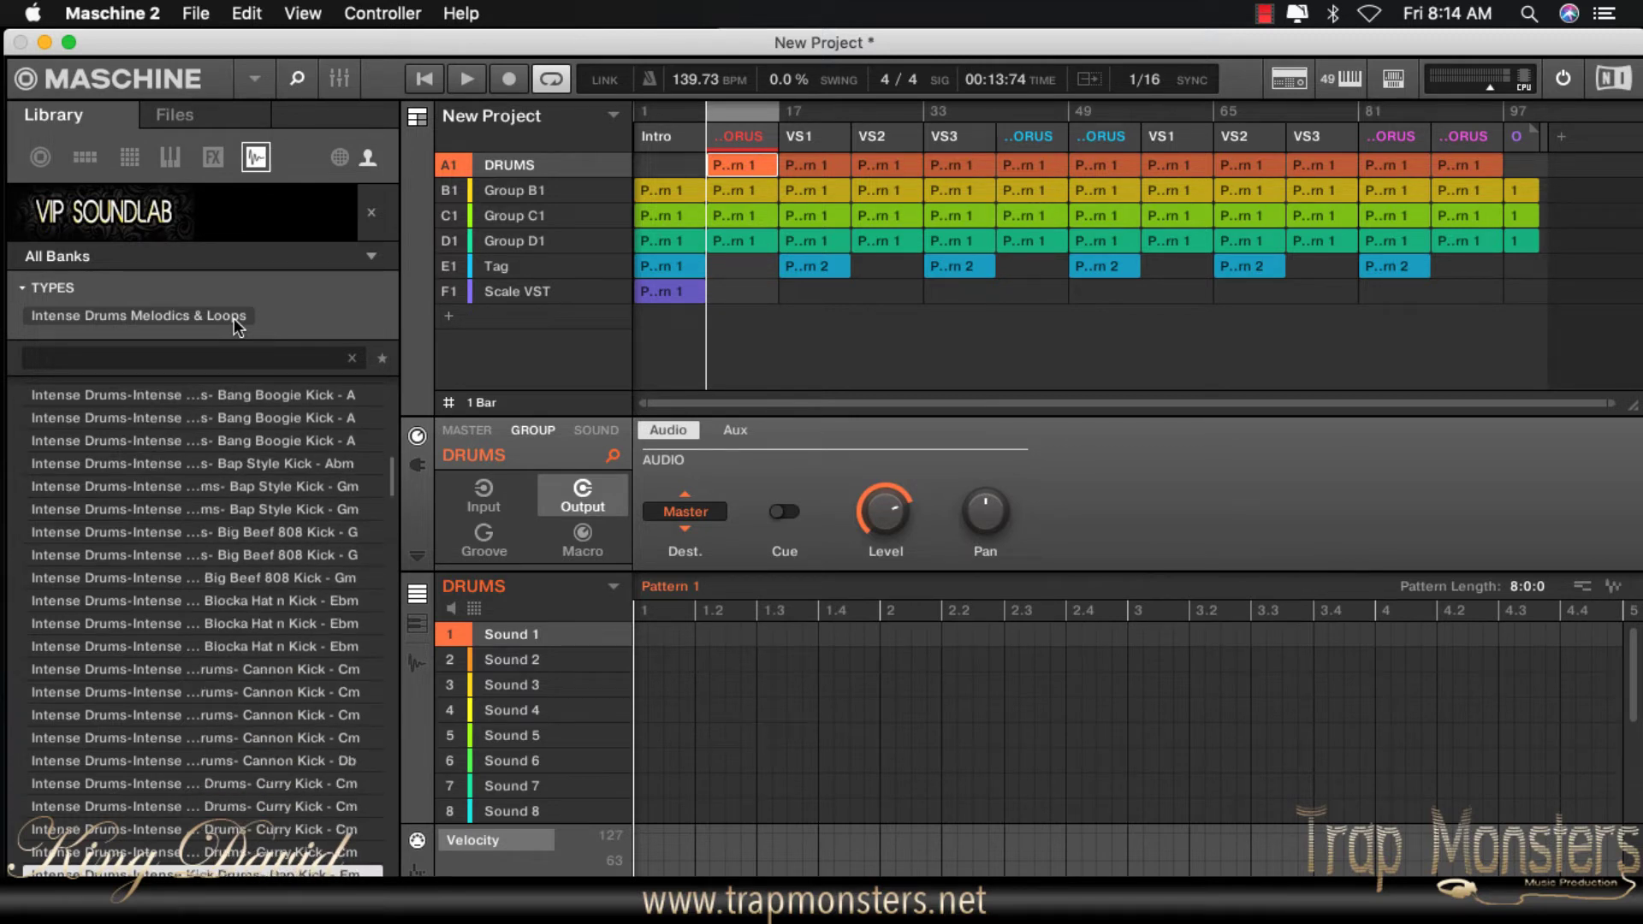
key("Down")
key("Down")
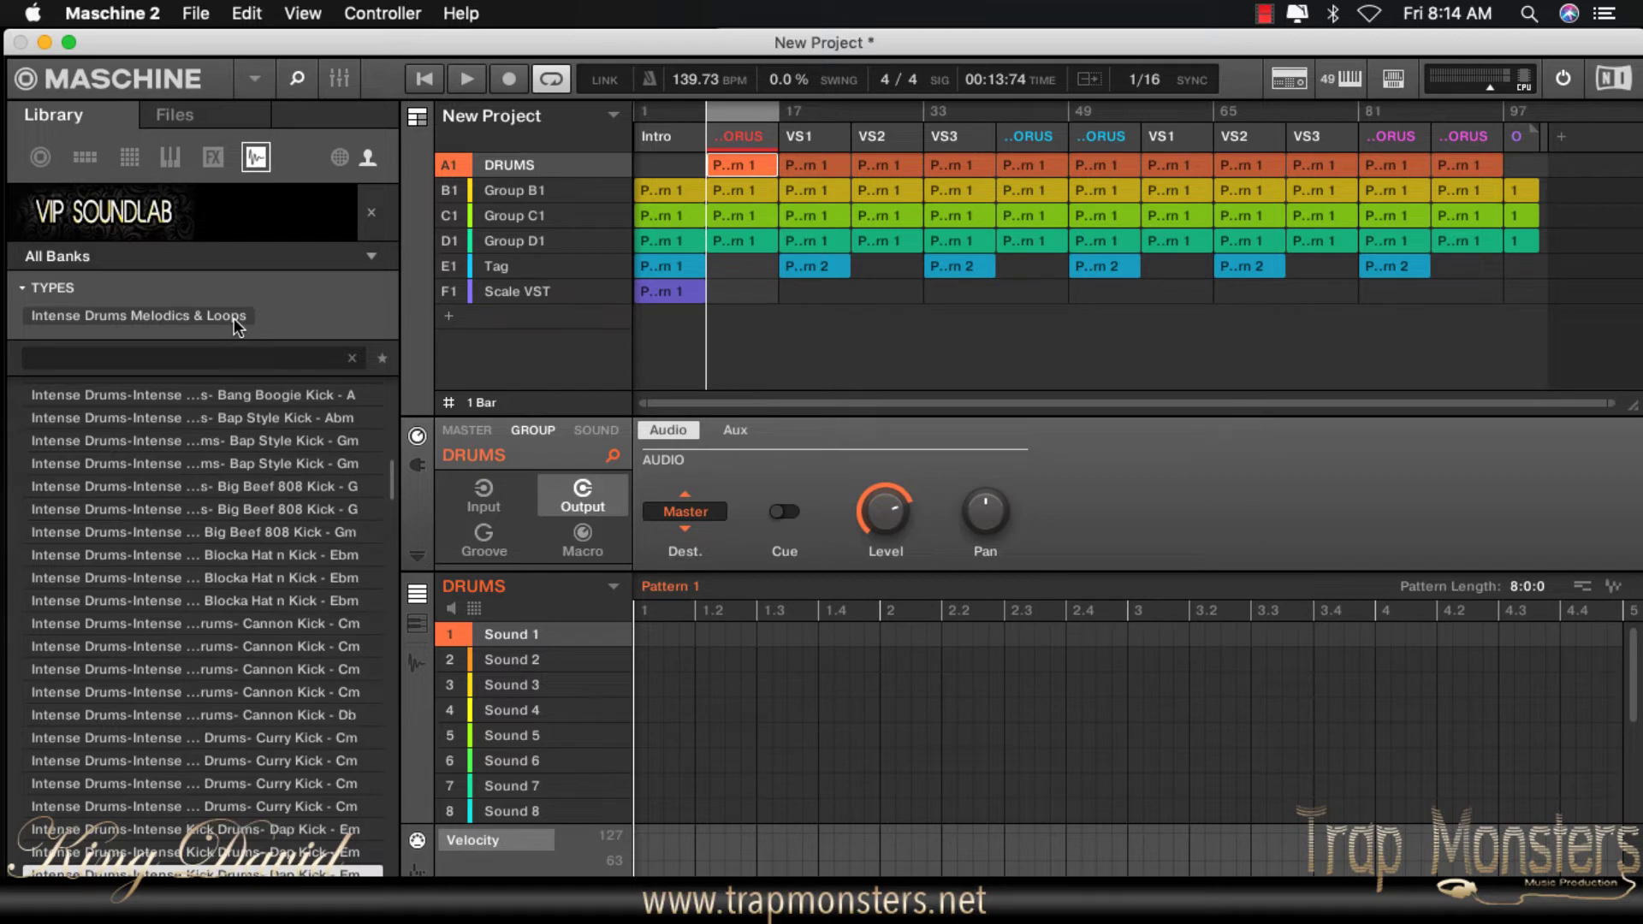
key("Down")
key("Down")
key("Down")
key("Down")
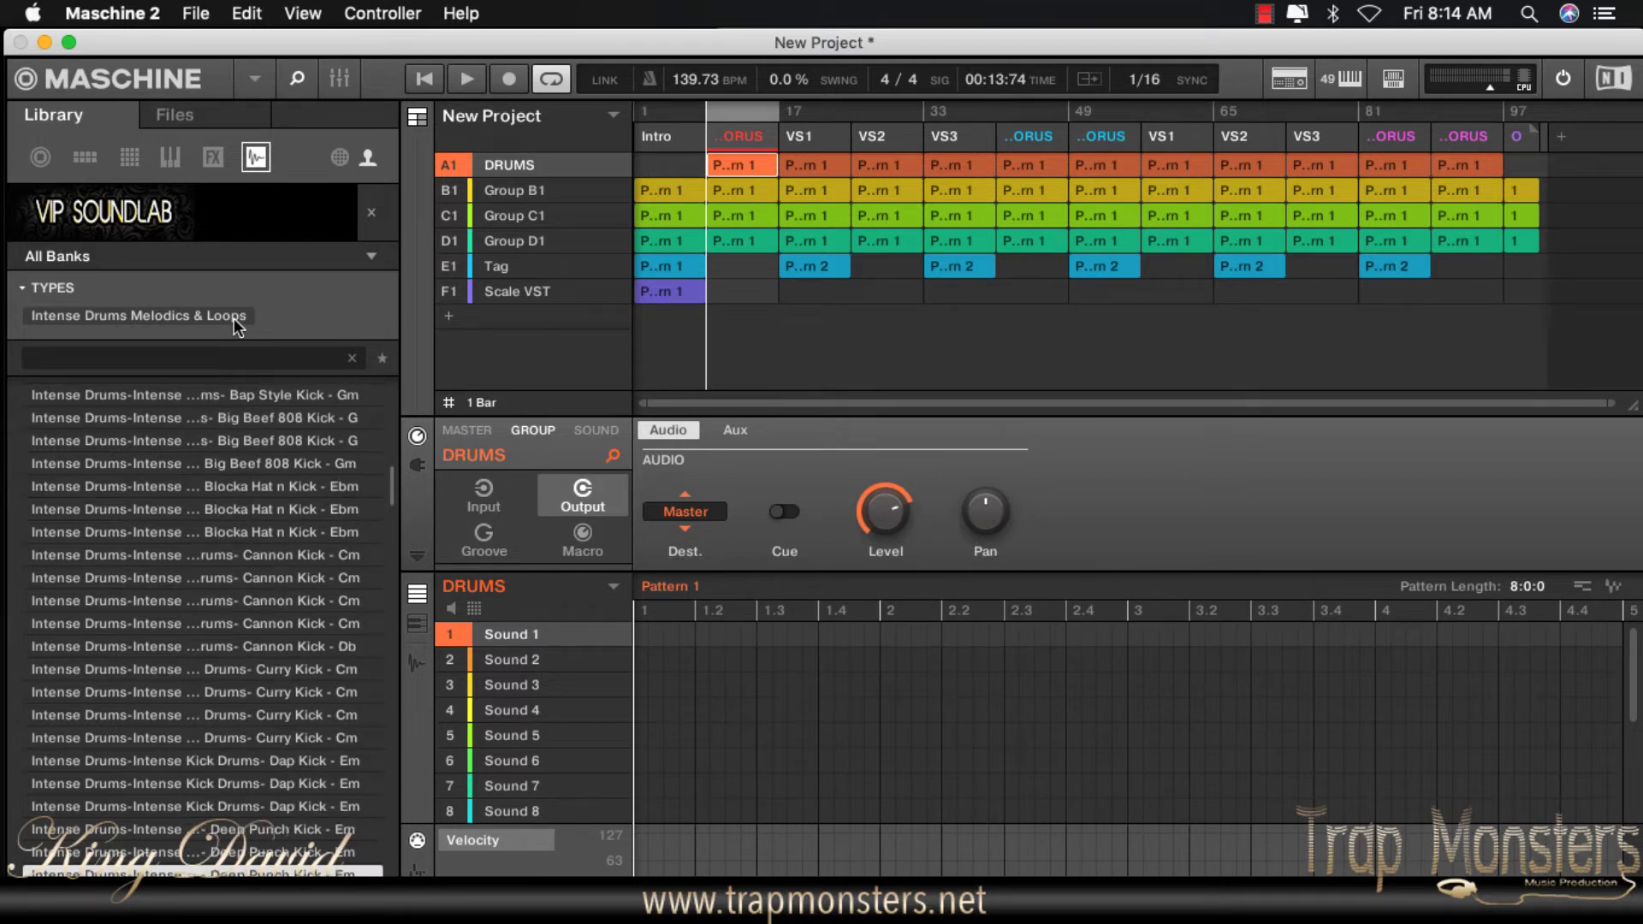
key("Down")
key("Down")
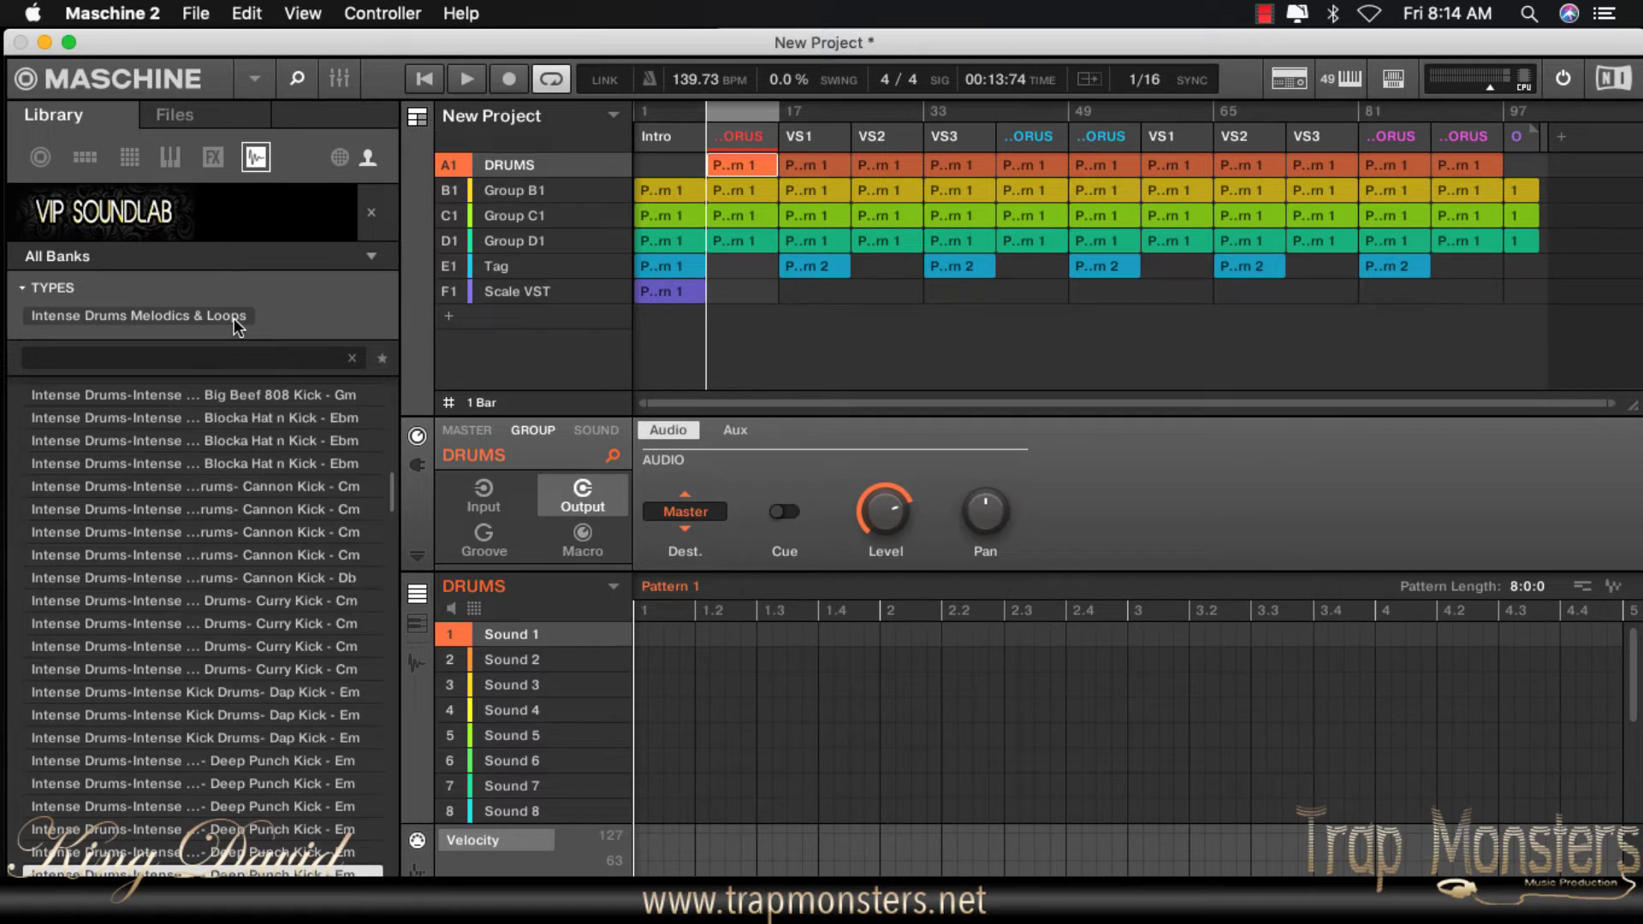
key("Down")
key("Down")
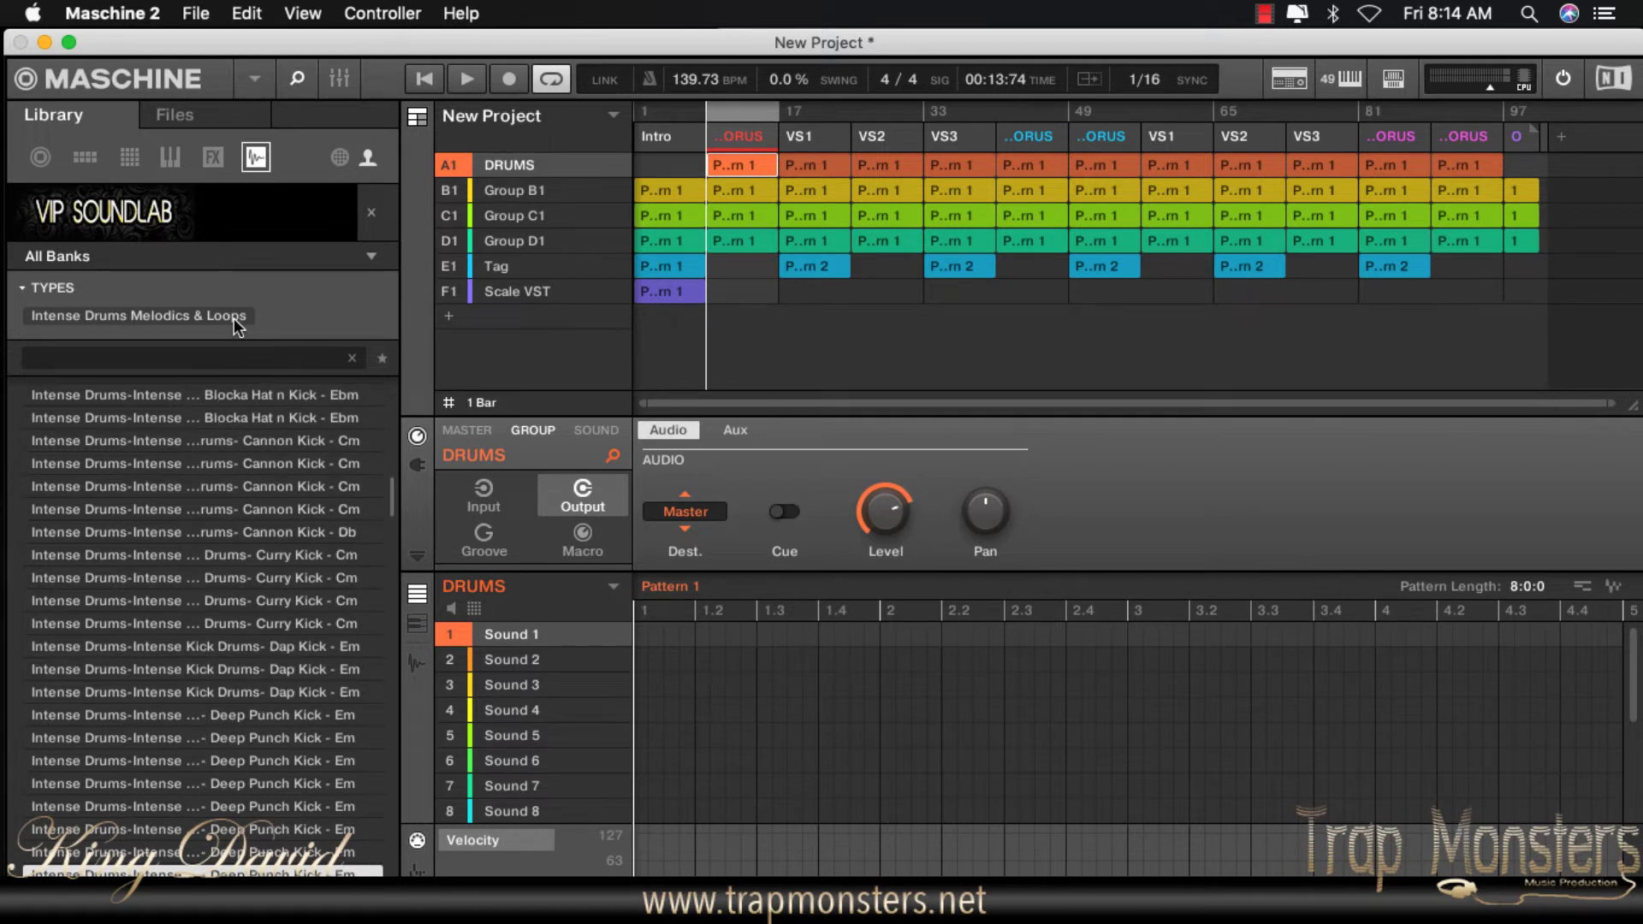
key("Down")
key("Down")
key("Down")
key("Down")
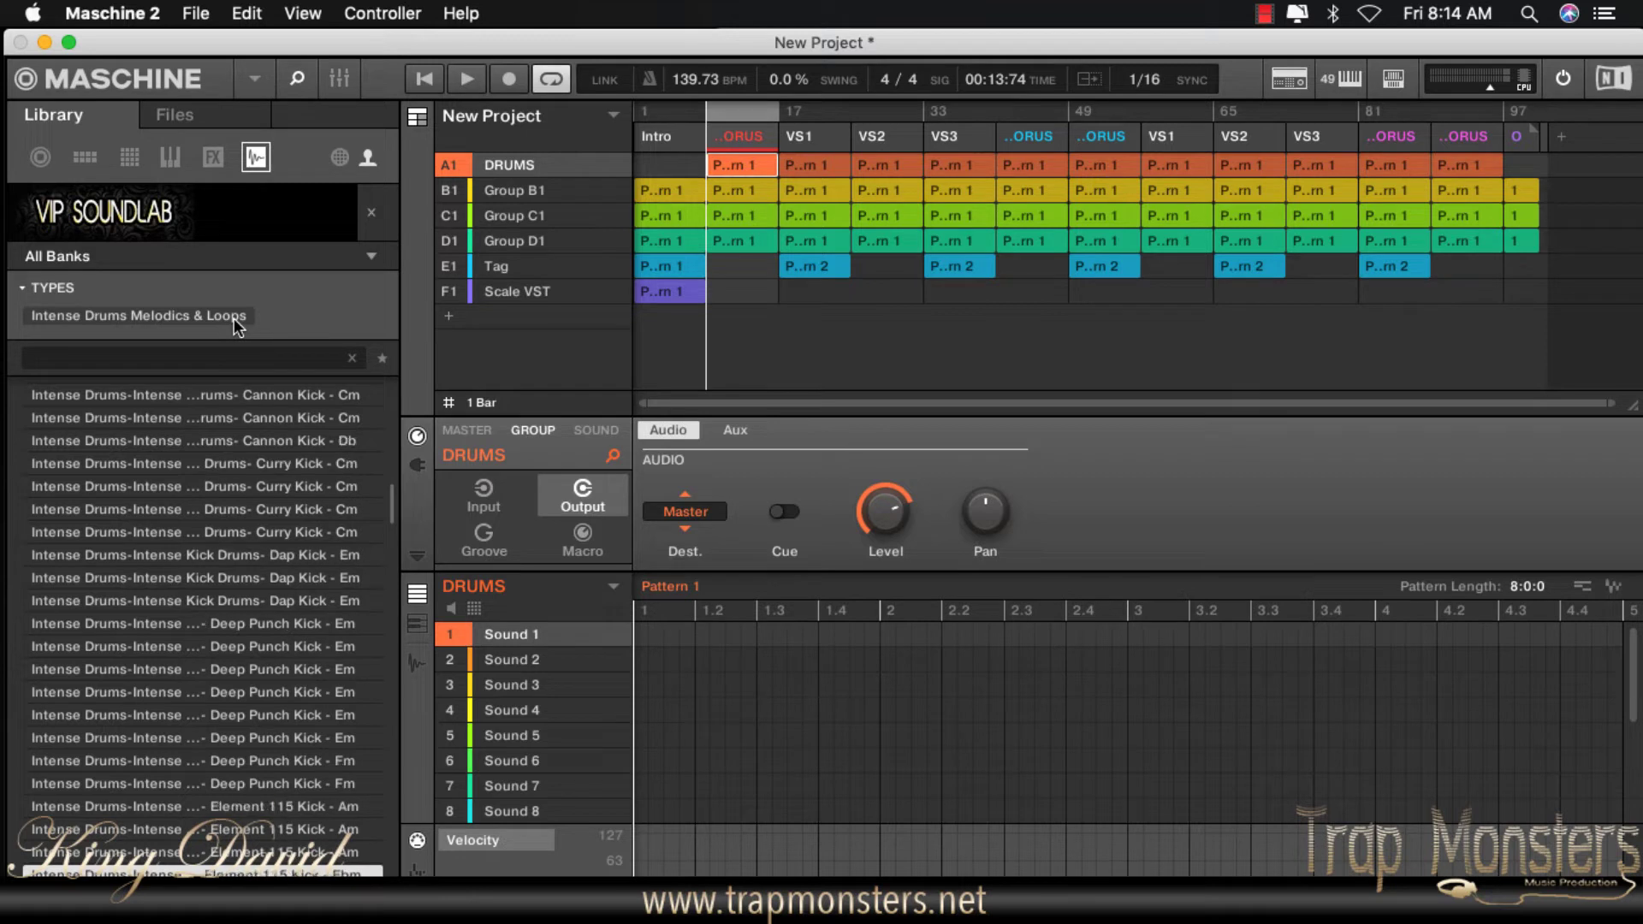
key("Down")
key("Down")
key("Down")
key("Down")
key("Down")
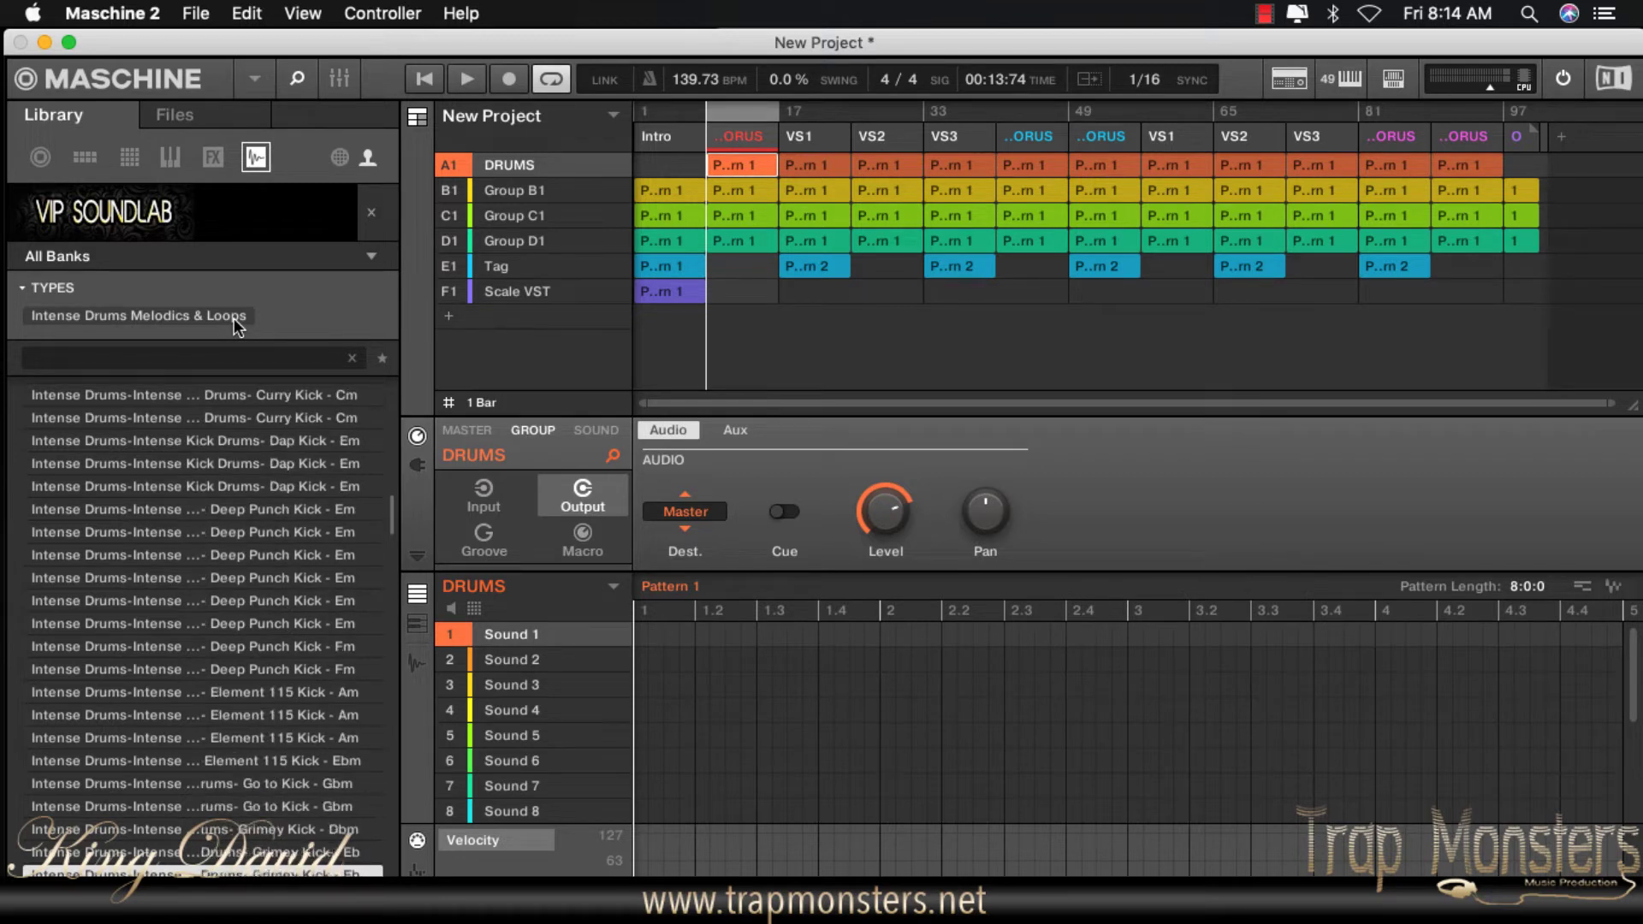
key("Down")
key("Down")
key("Down")
key("Down")
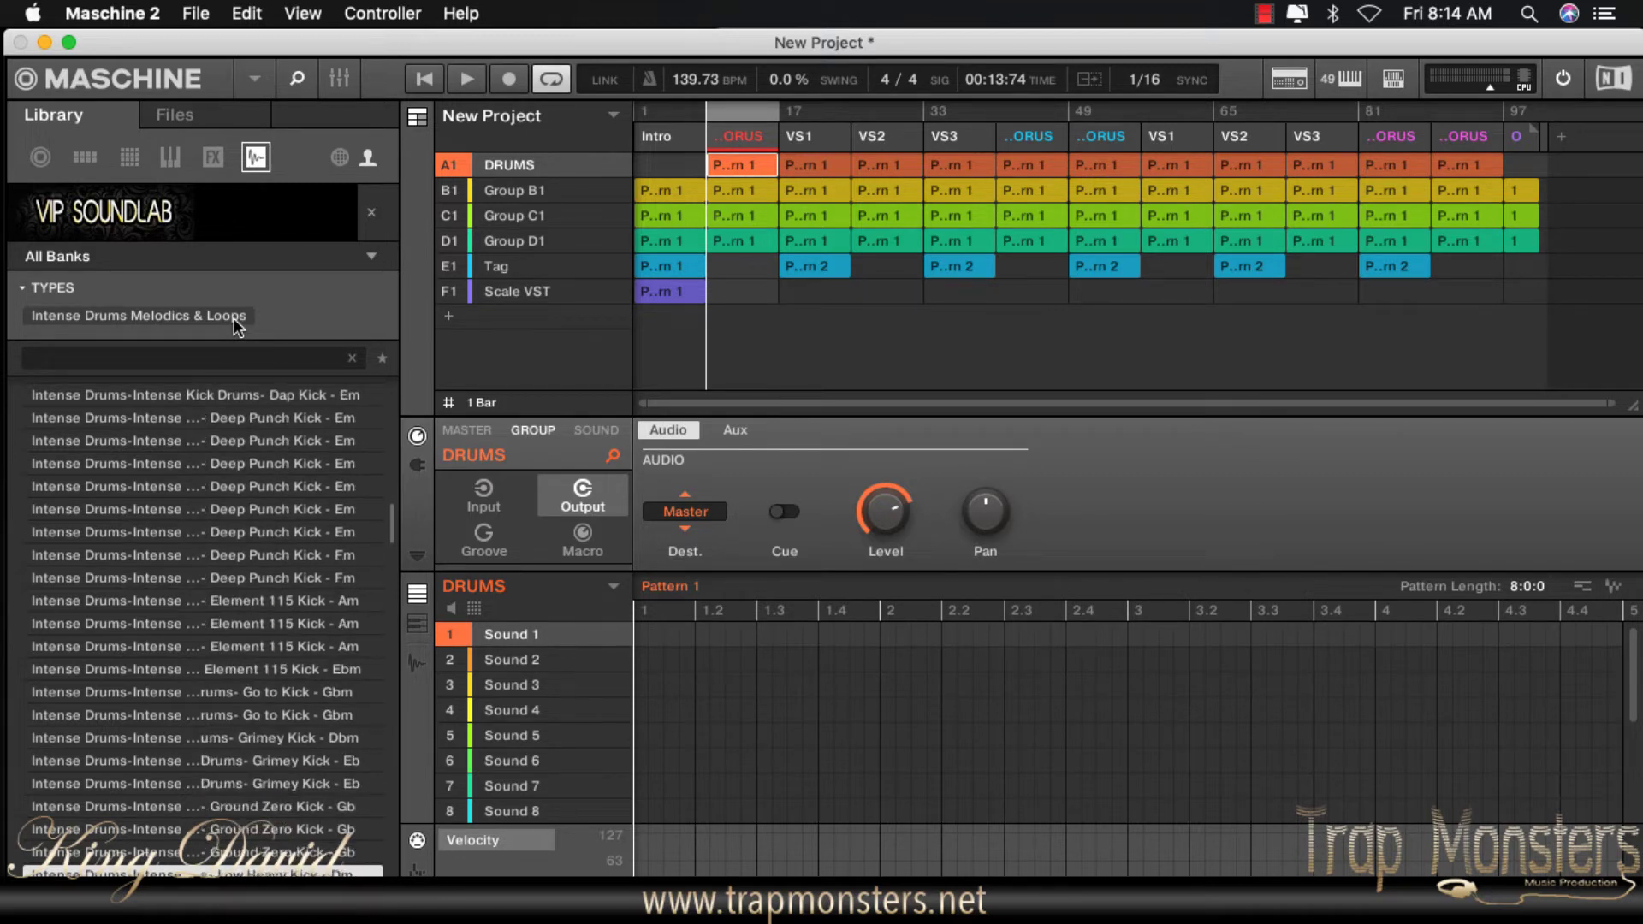
key("Down")
key("Down")
key("Down")
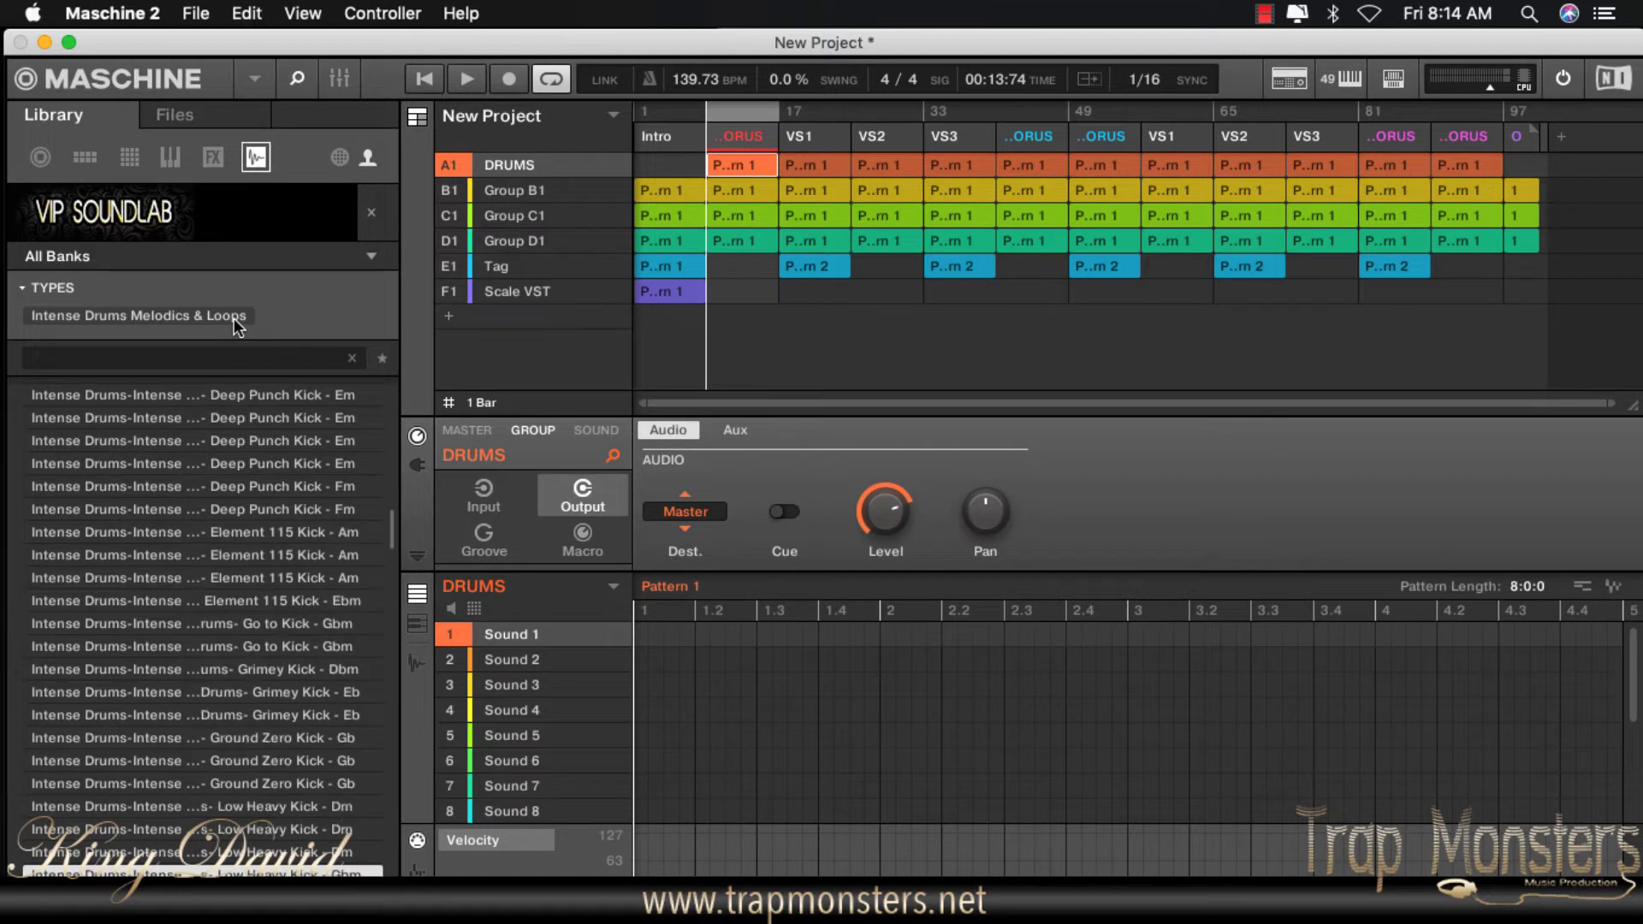
Step: Audition the remaining kick samples one after another, from Low Heavy Kick through Rider, Street Grime, Thick n Phat and Top Heavy Kick
key("Down")
key("Down")
key("Down")
key("Down")
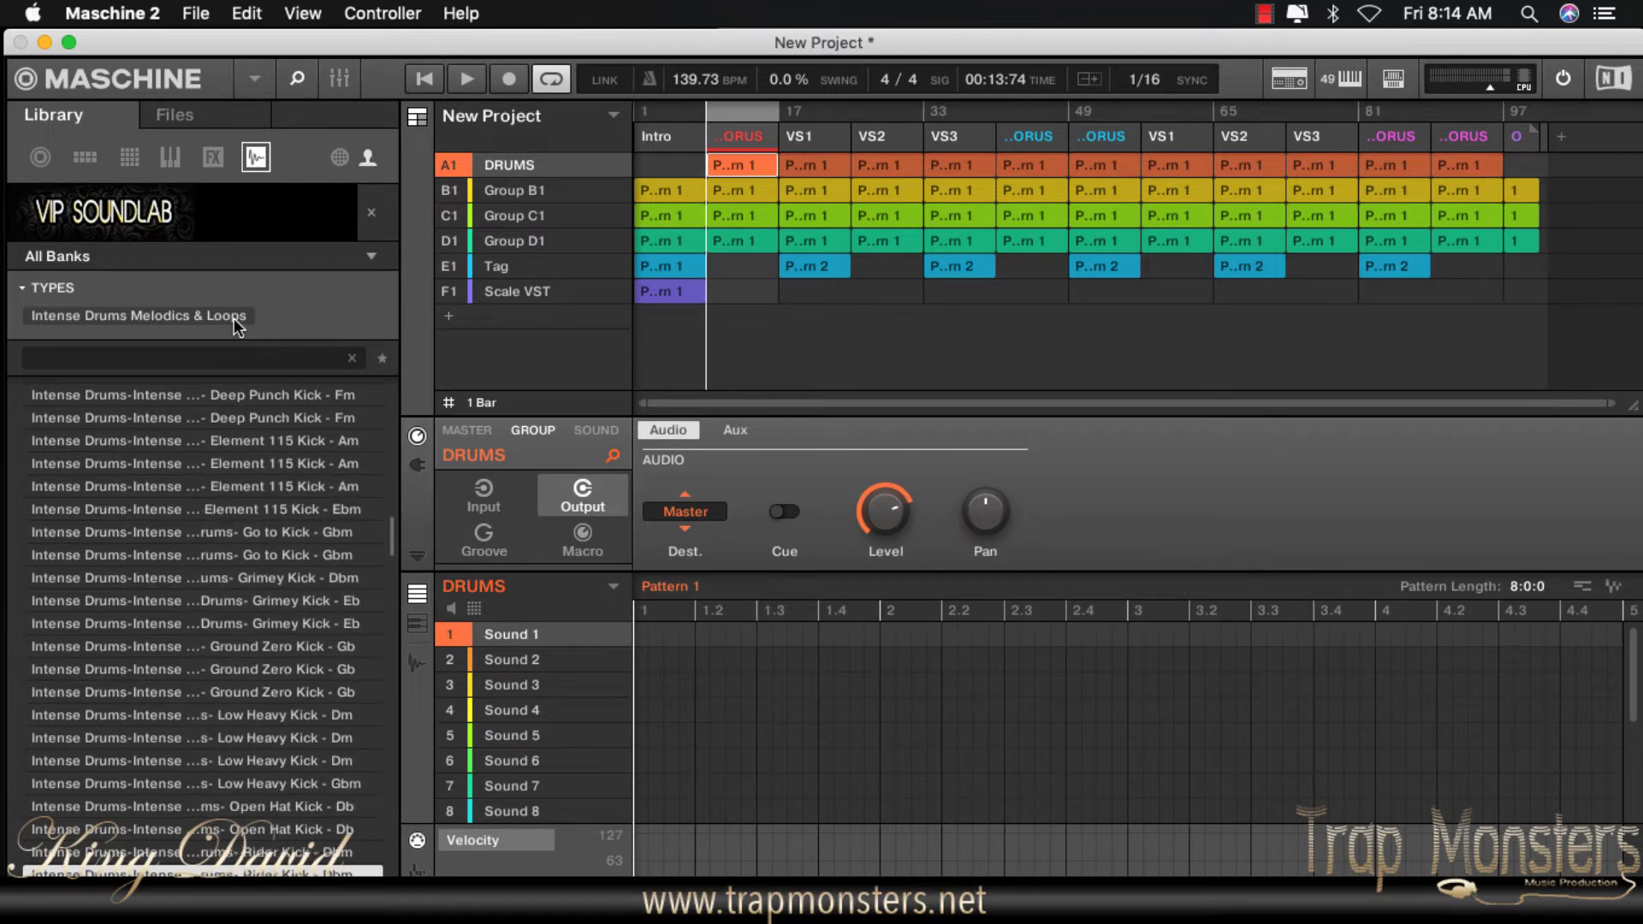
key("Down")
key("Down")
key("Down")
key("Down")
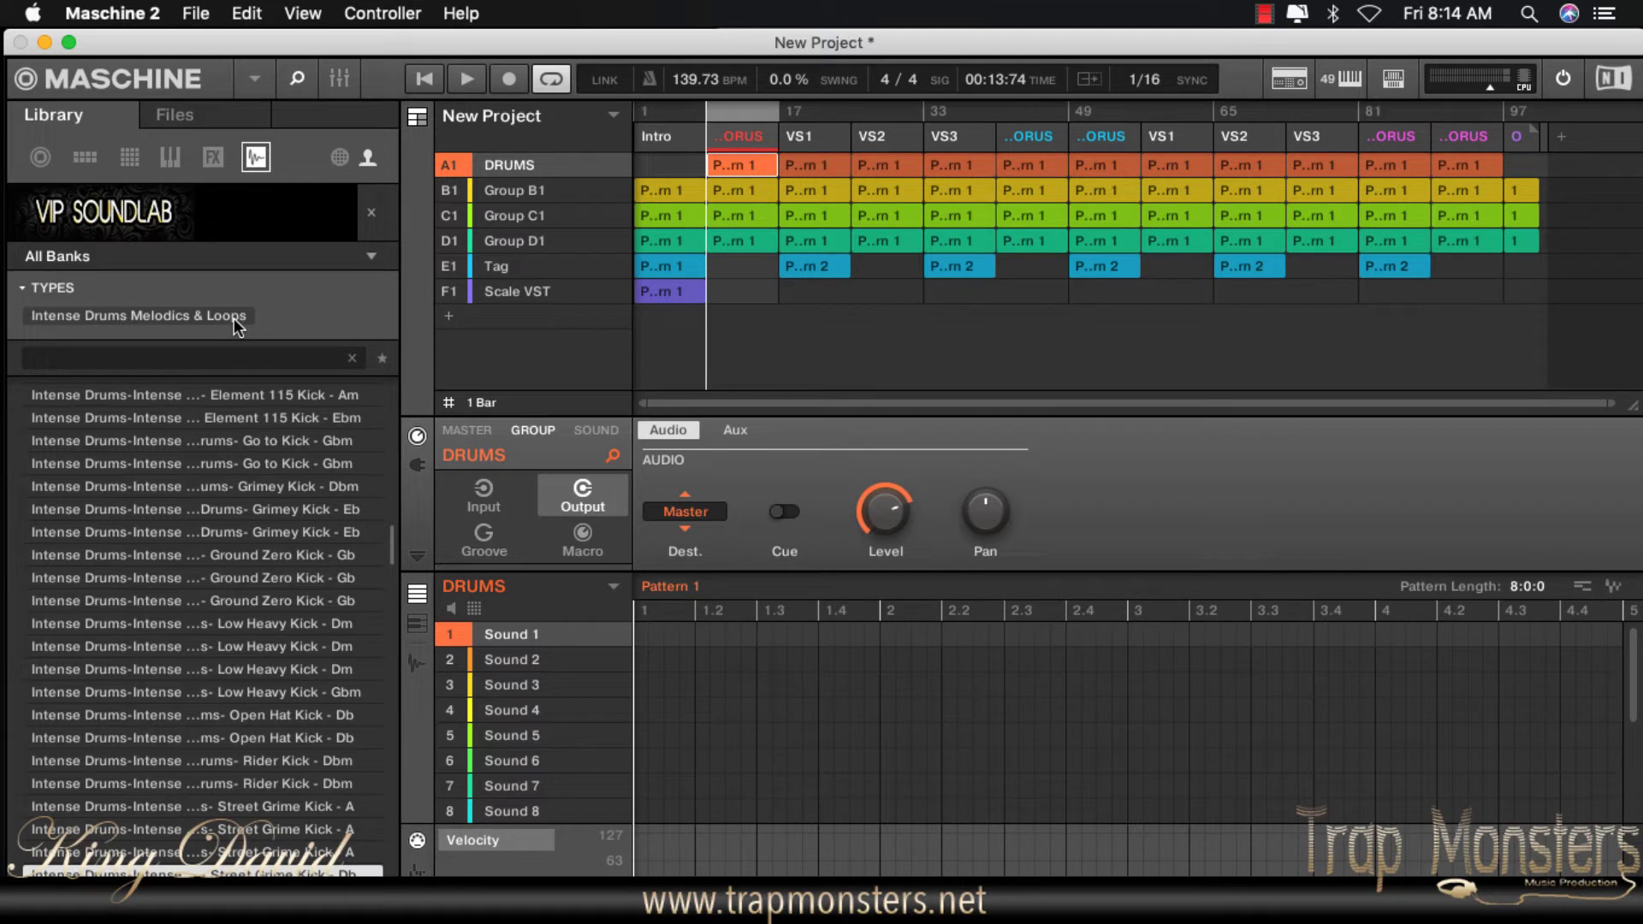
key("Down")
key("Down")
key("Down")
key("Down")
key("Down")
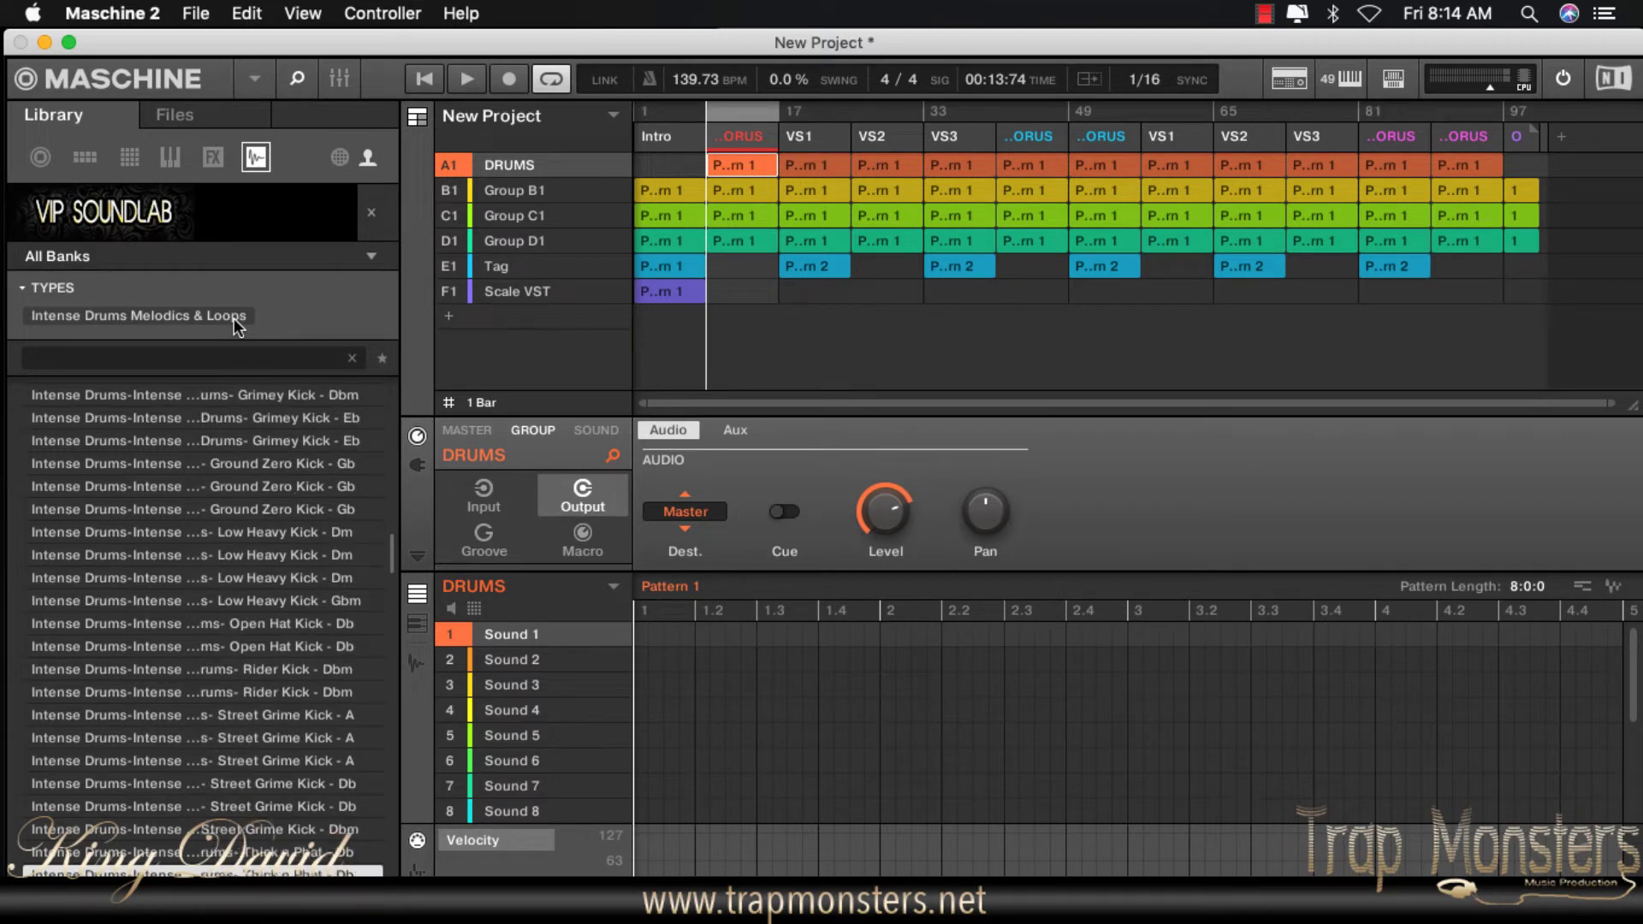
key("Down")
key("Down")
key("Down")
key("Down")
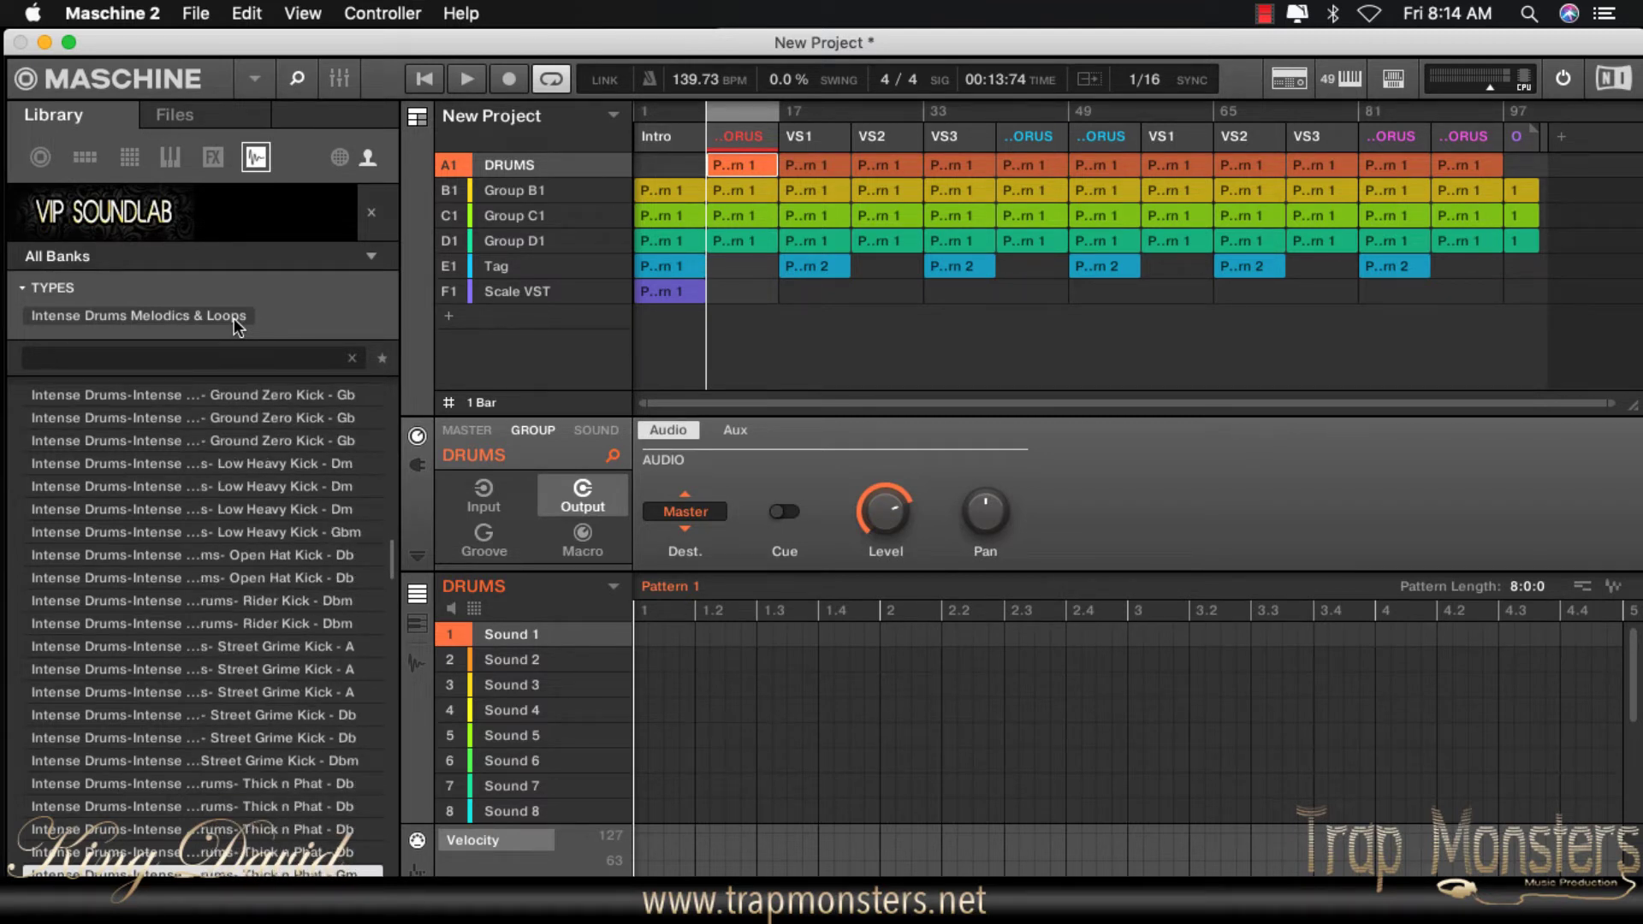
key("Down")
key("Down")
key("Down")
key("Down")
key("Down")
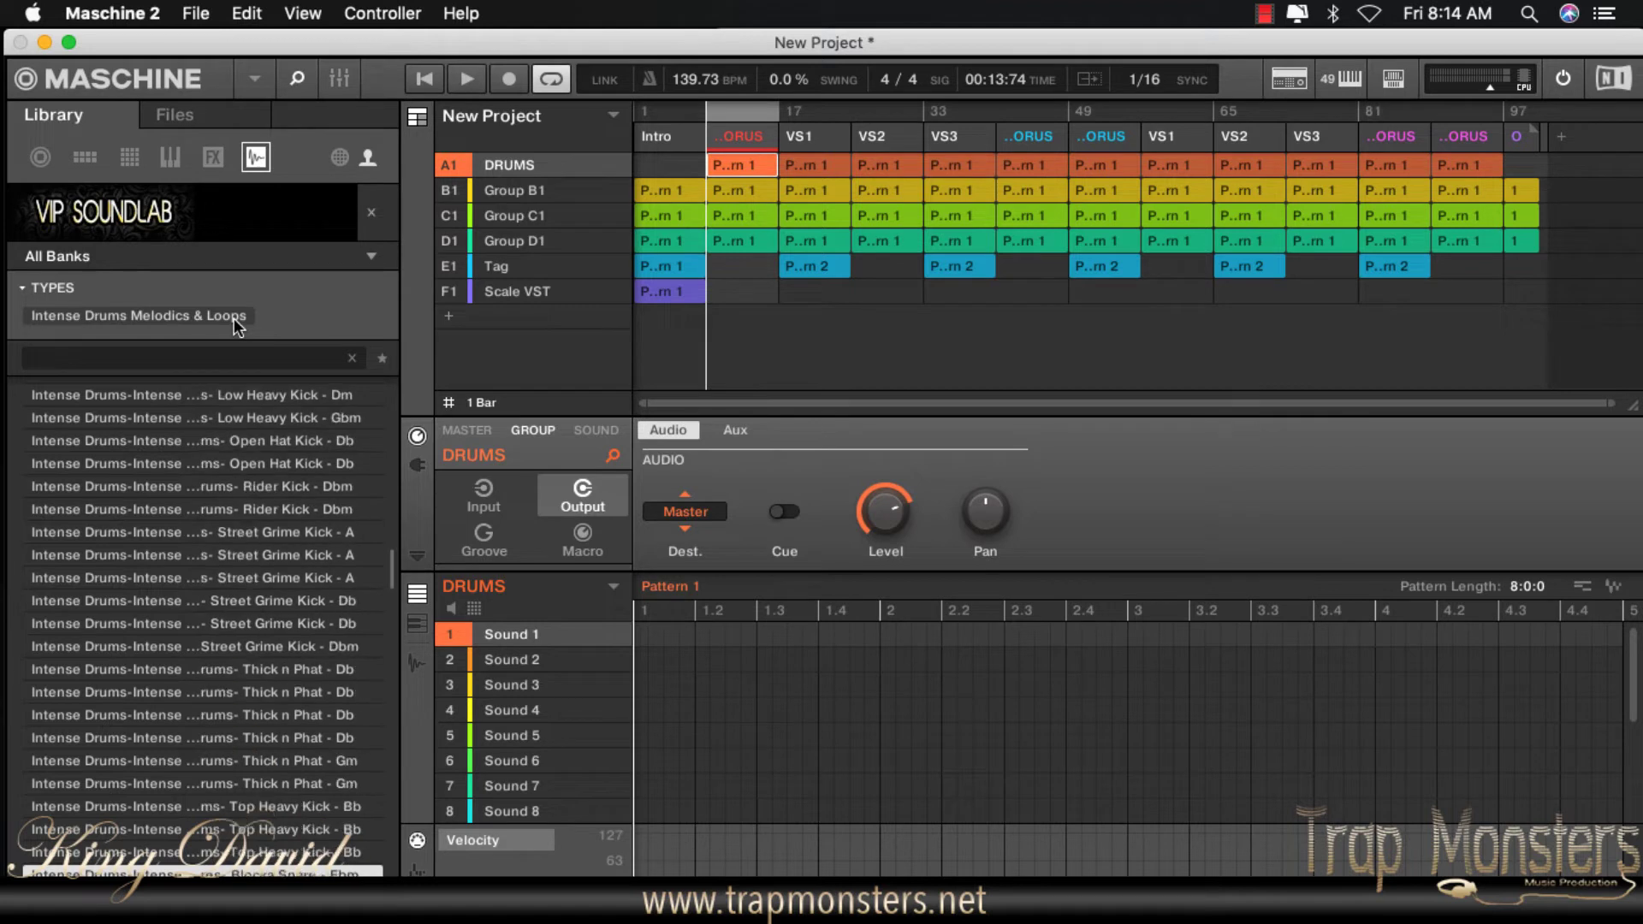
Step: Audition the snare samples one after another, from Blocka Snare through Brazzy, Gem, Nasty, Sinister Slice, Stuttered and XL Snare
key("Down")
key("Down")
key("Down")
key("Down")
key("Down")
key("Down")
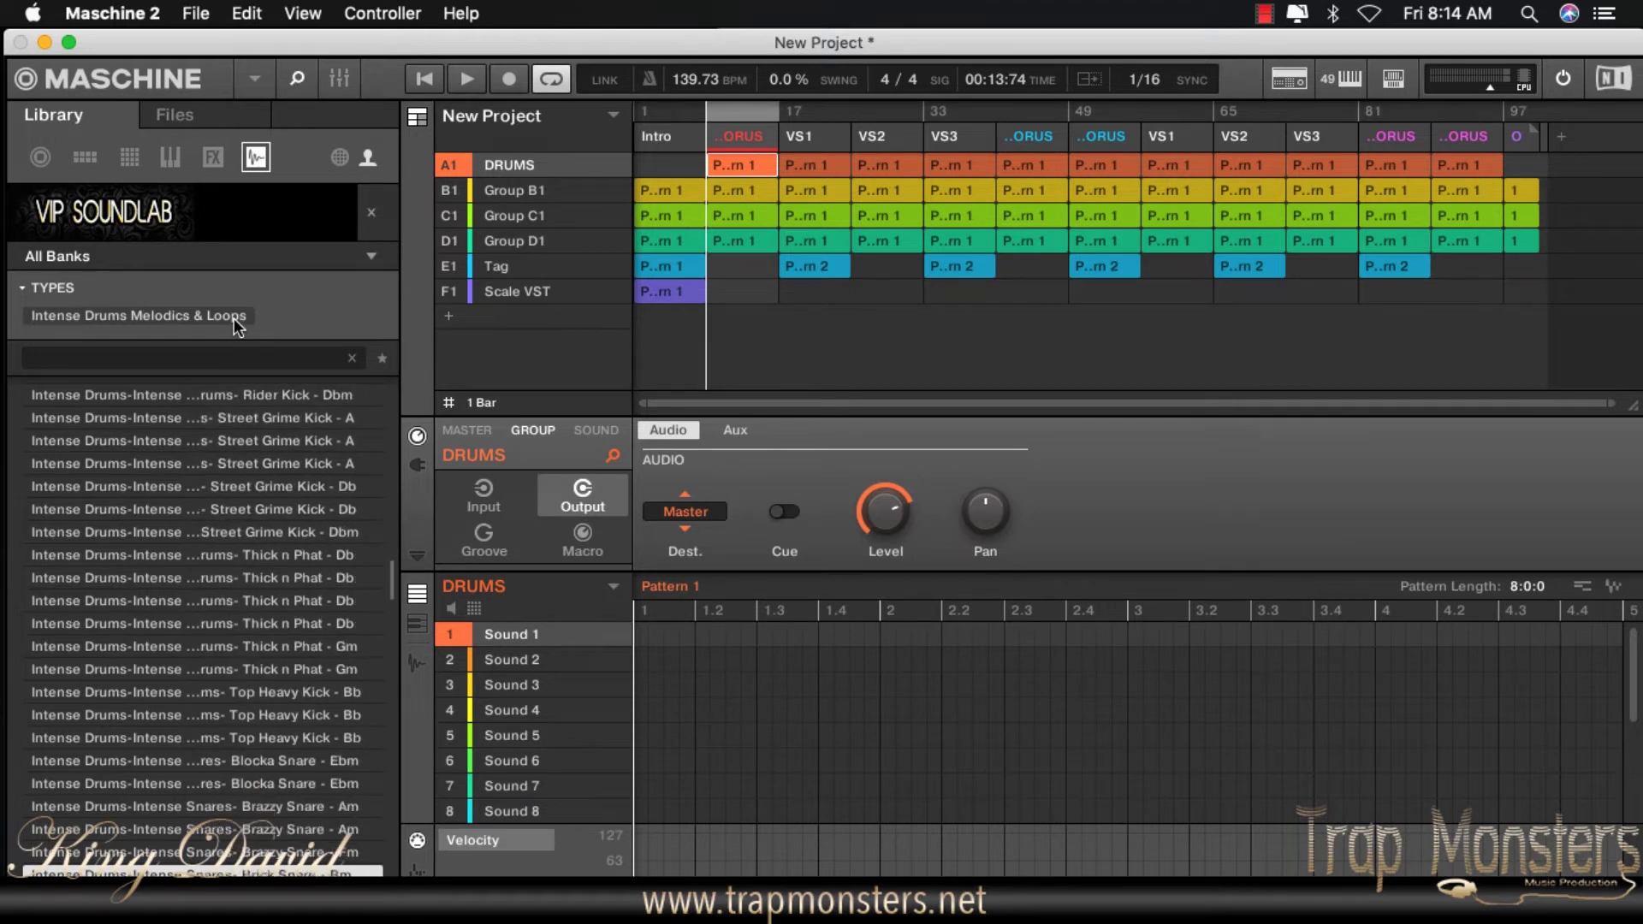
key("Down")
key("Down")
key("Down")
key("Down")
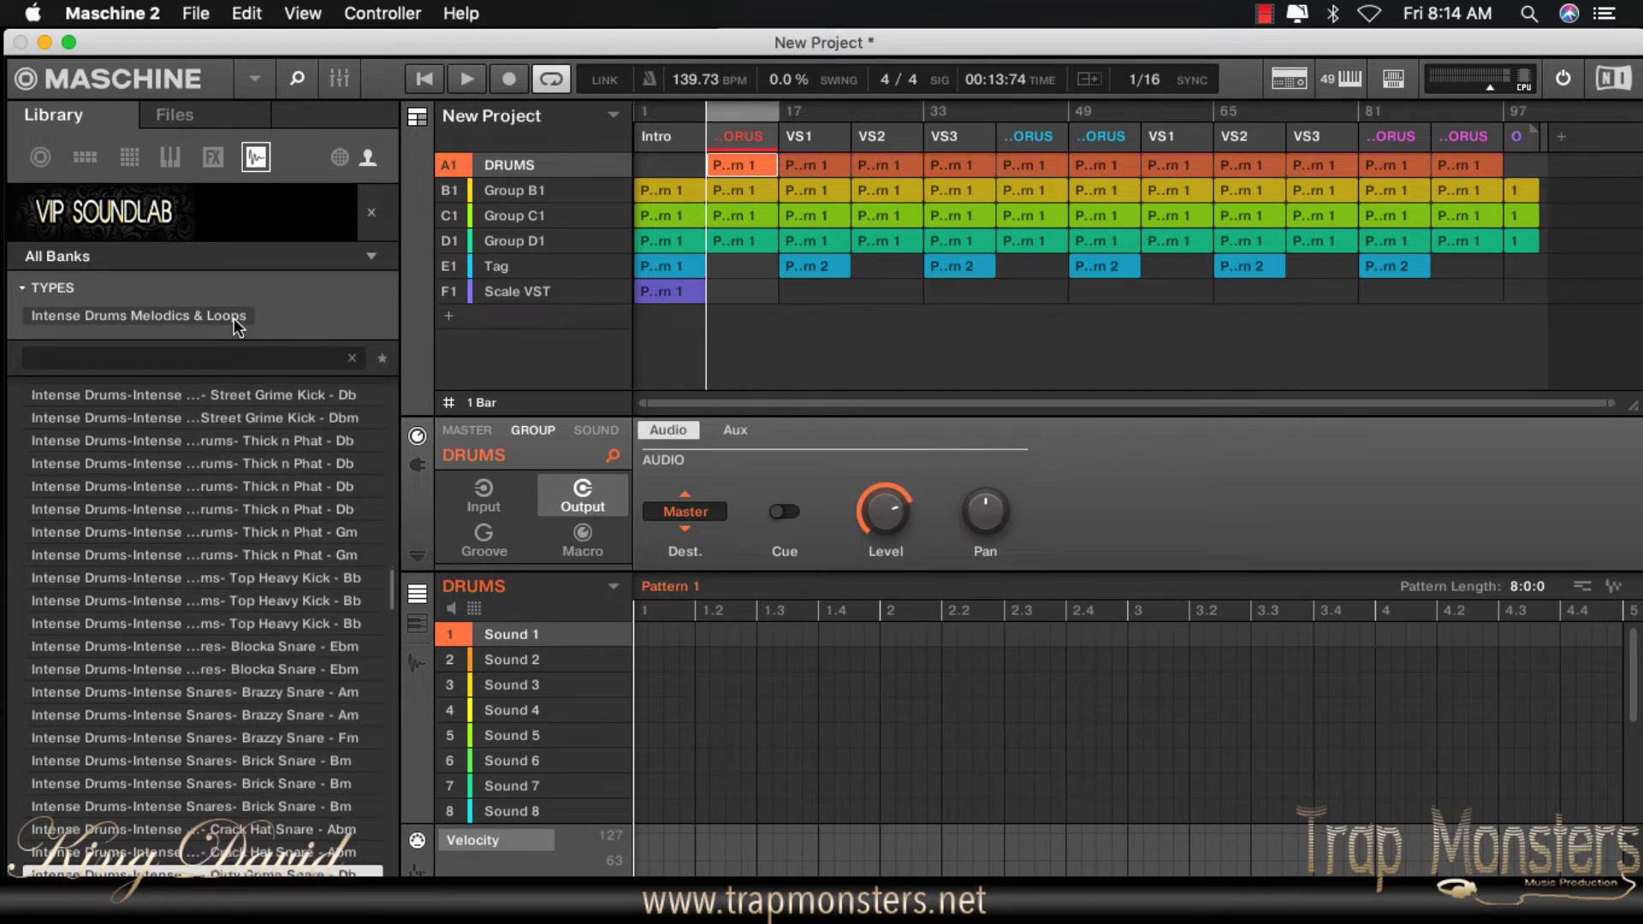
key("Down")
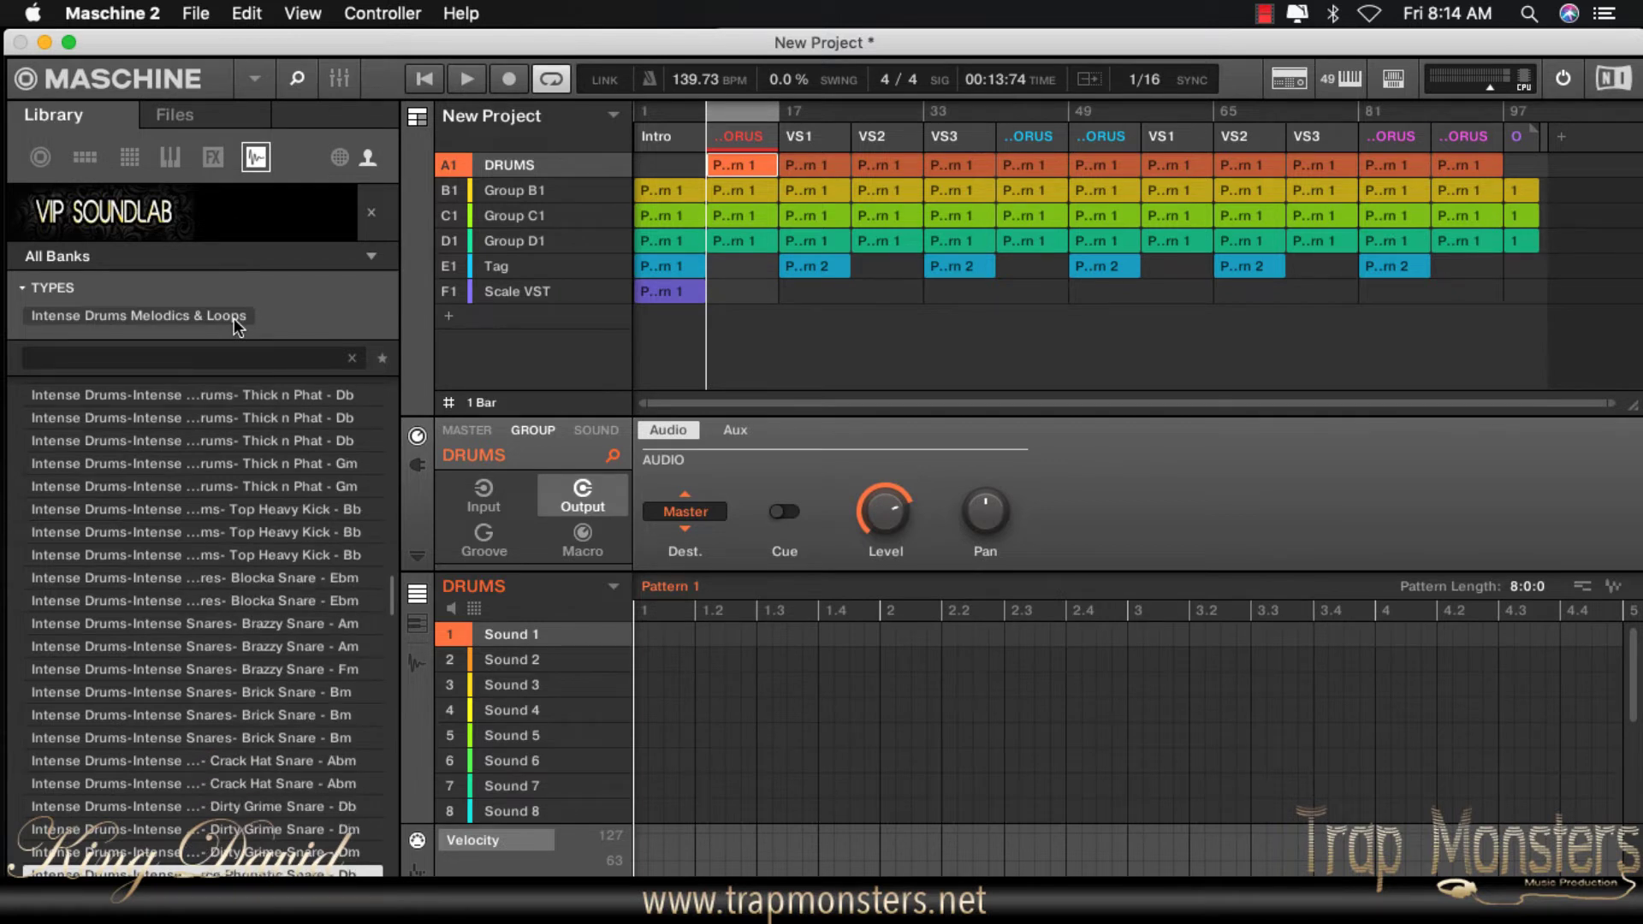
key("Down")
key("Down")
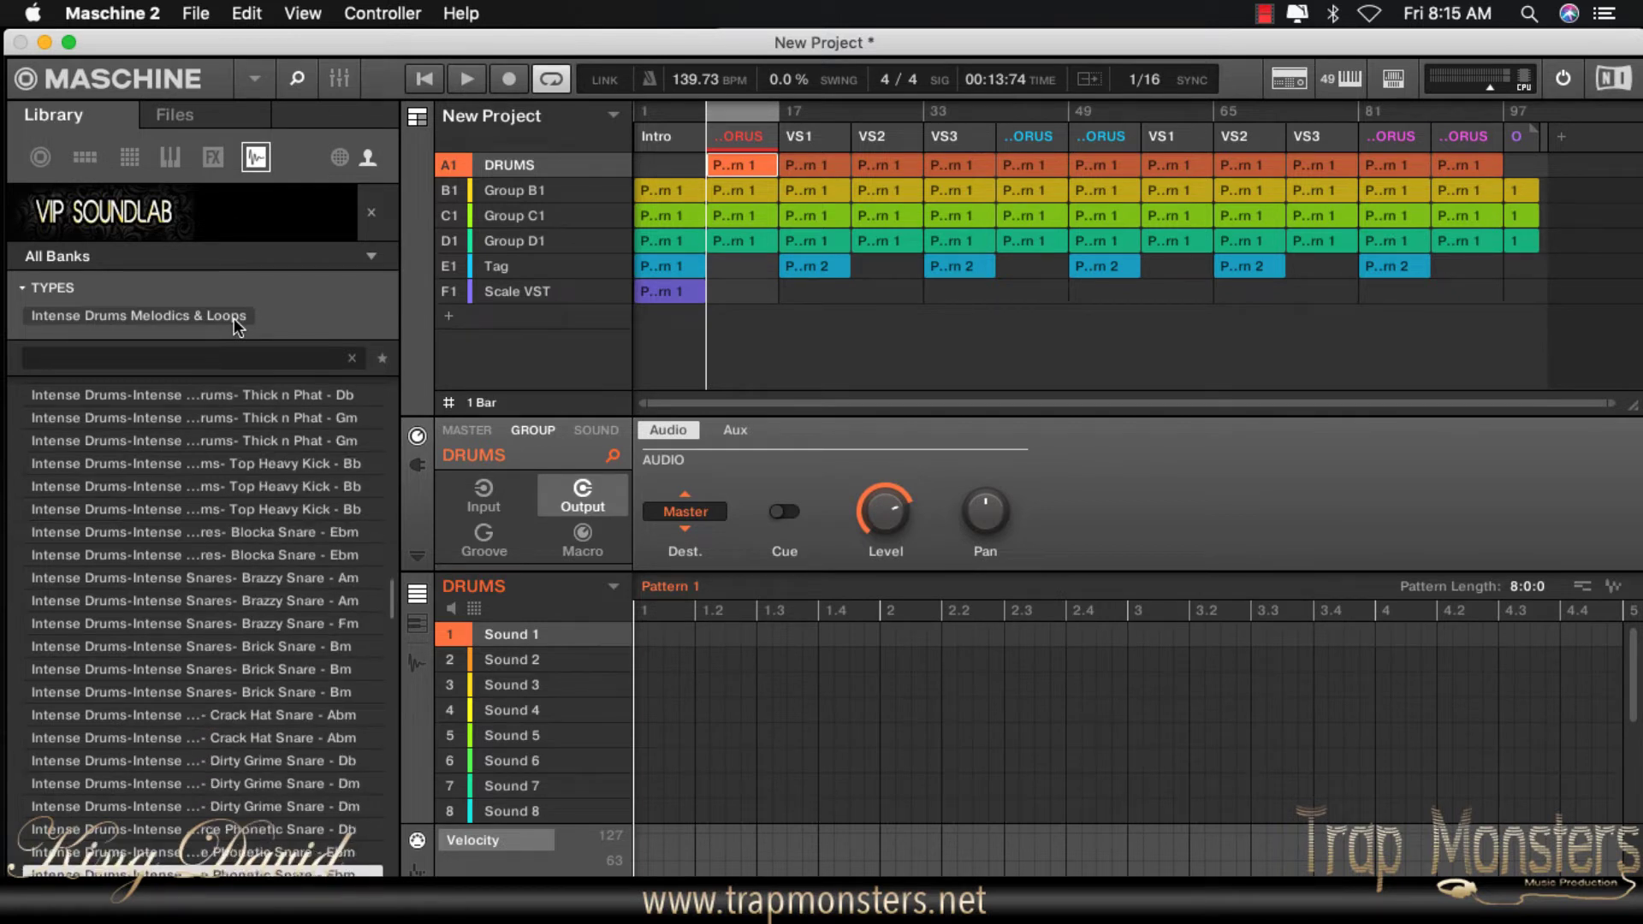
key("Down")
key("Down")
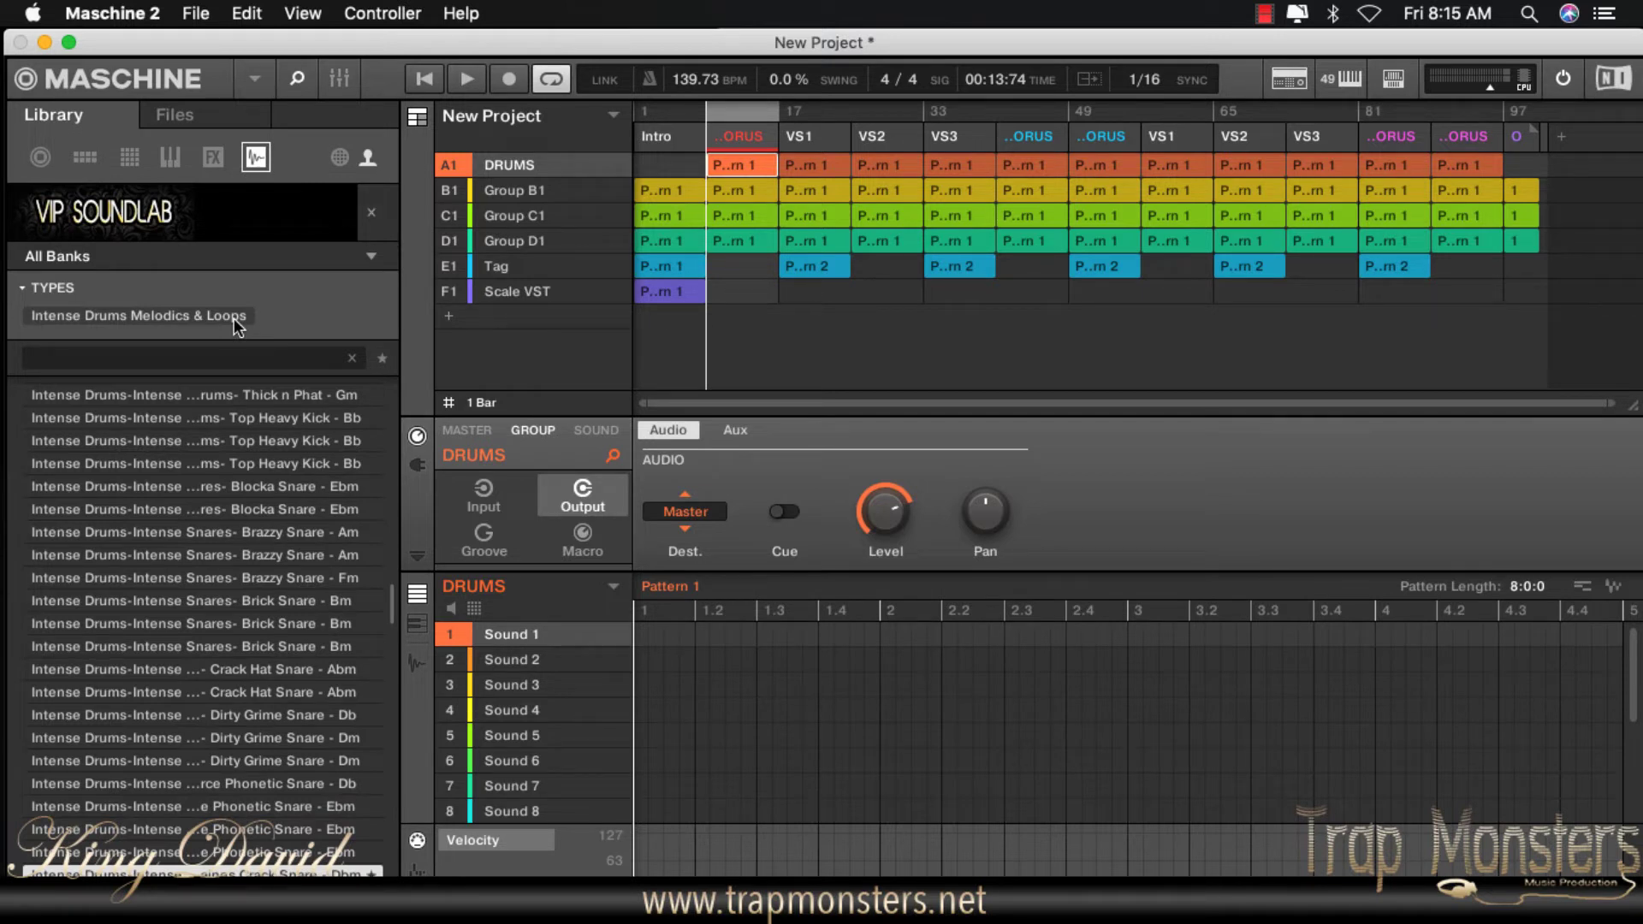
key("Down")
key("Down")
key("Down")
key("Down")
key("Down")
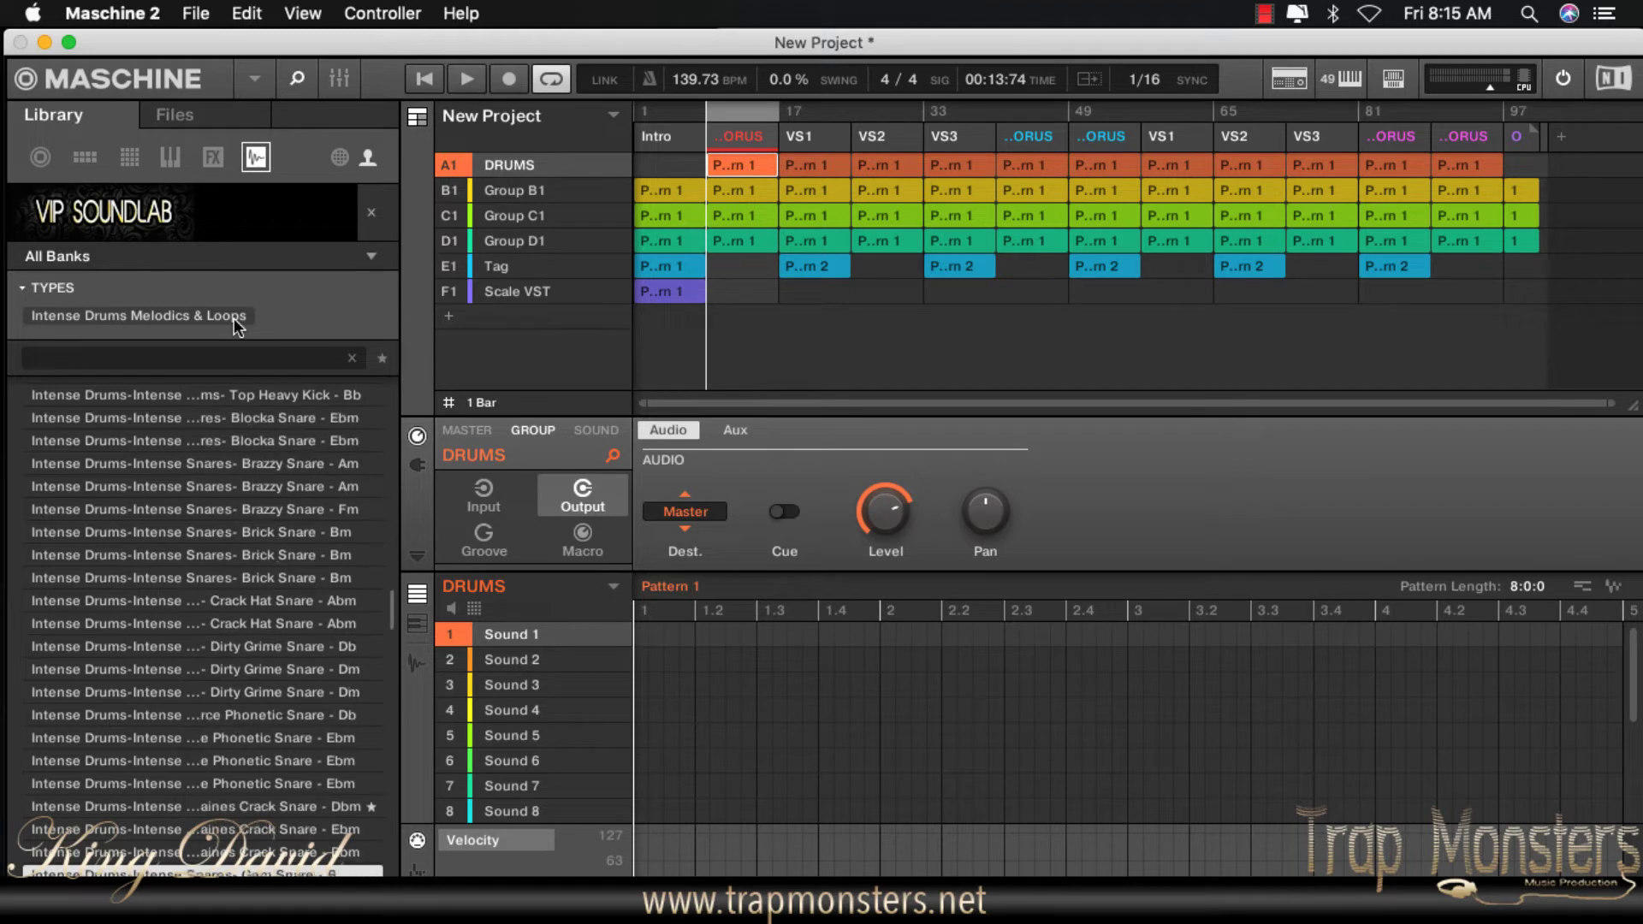
key("Down")
key("Down")
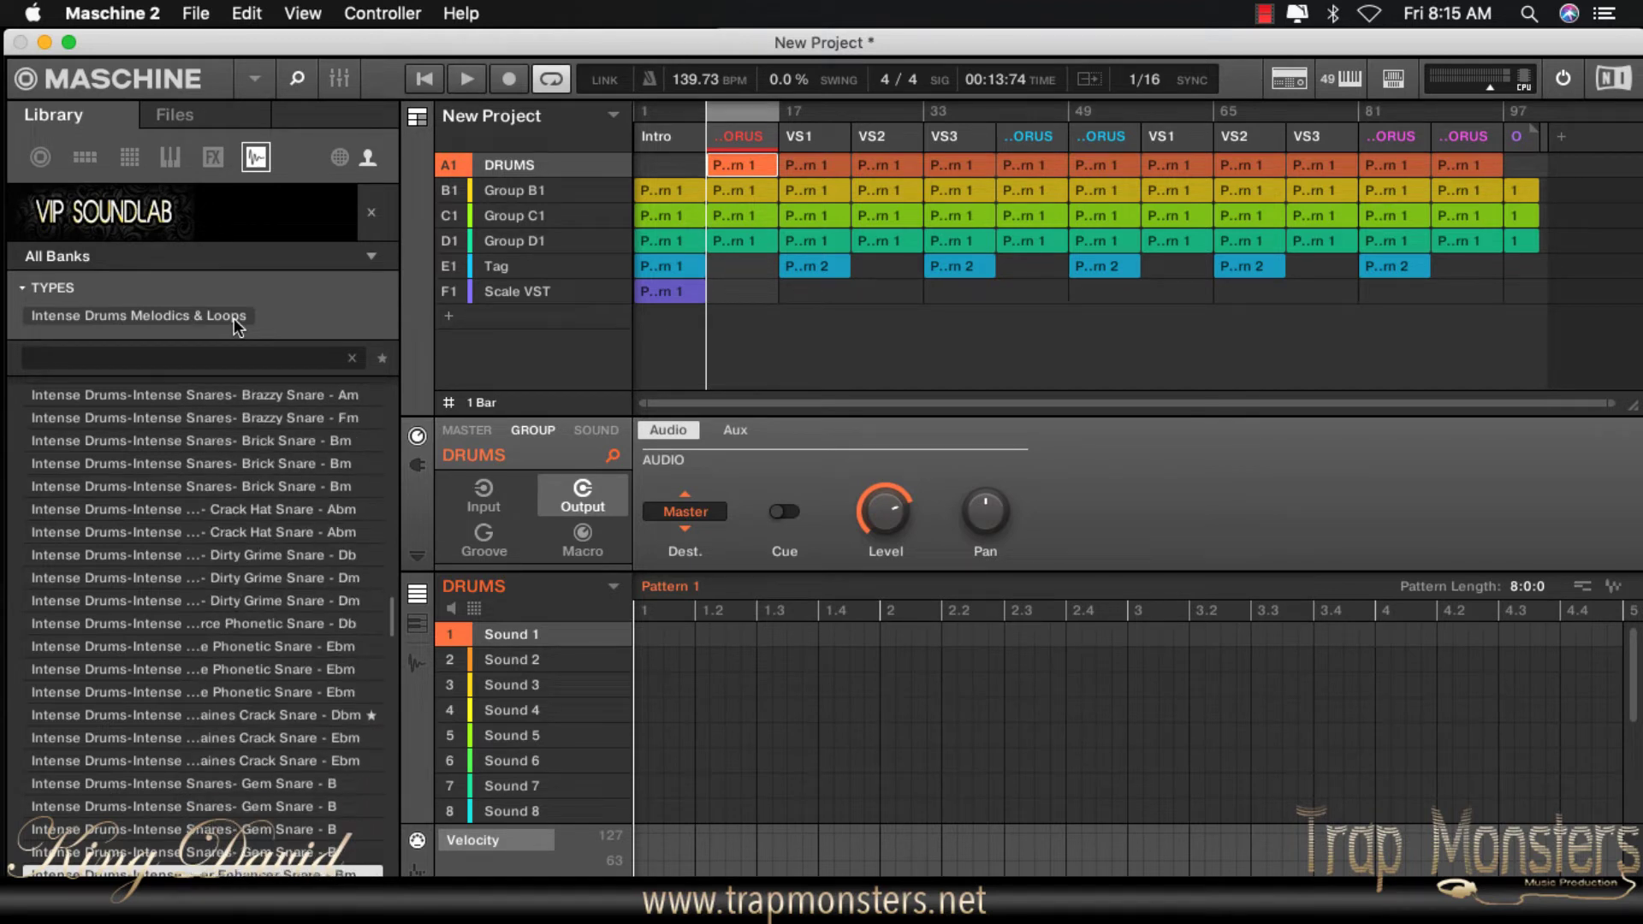
key("Down")
key("Down")
key("Down")
key("Down")
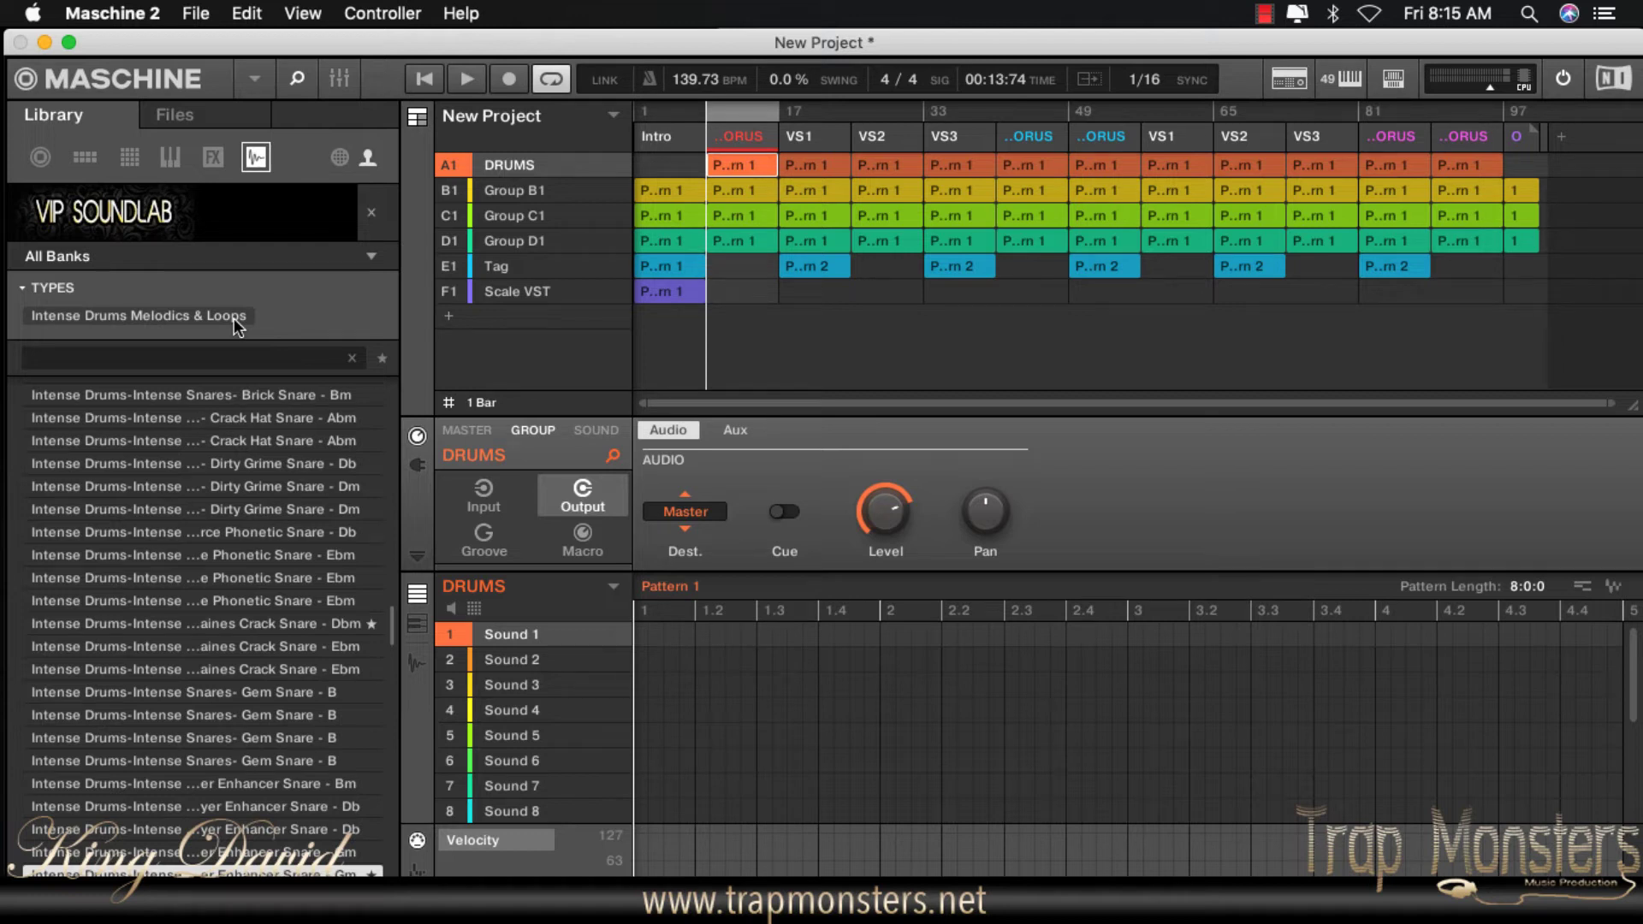
key("Down")
key("Down")
key("Down")
key("Down")
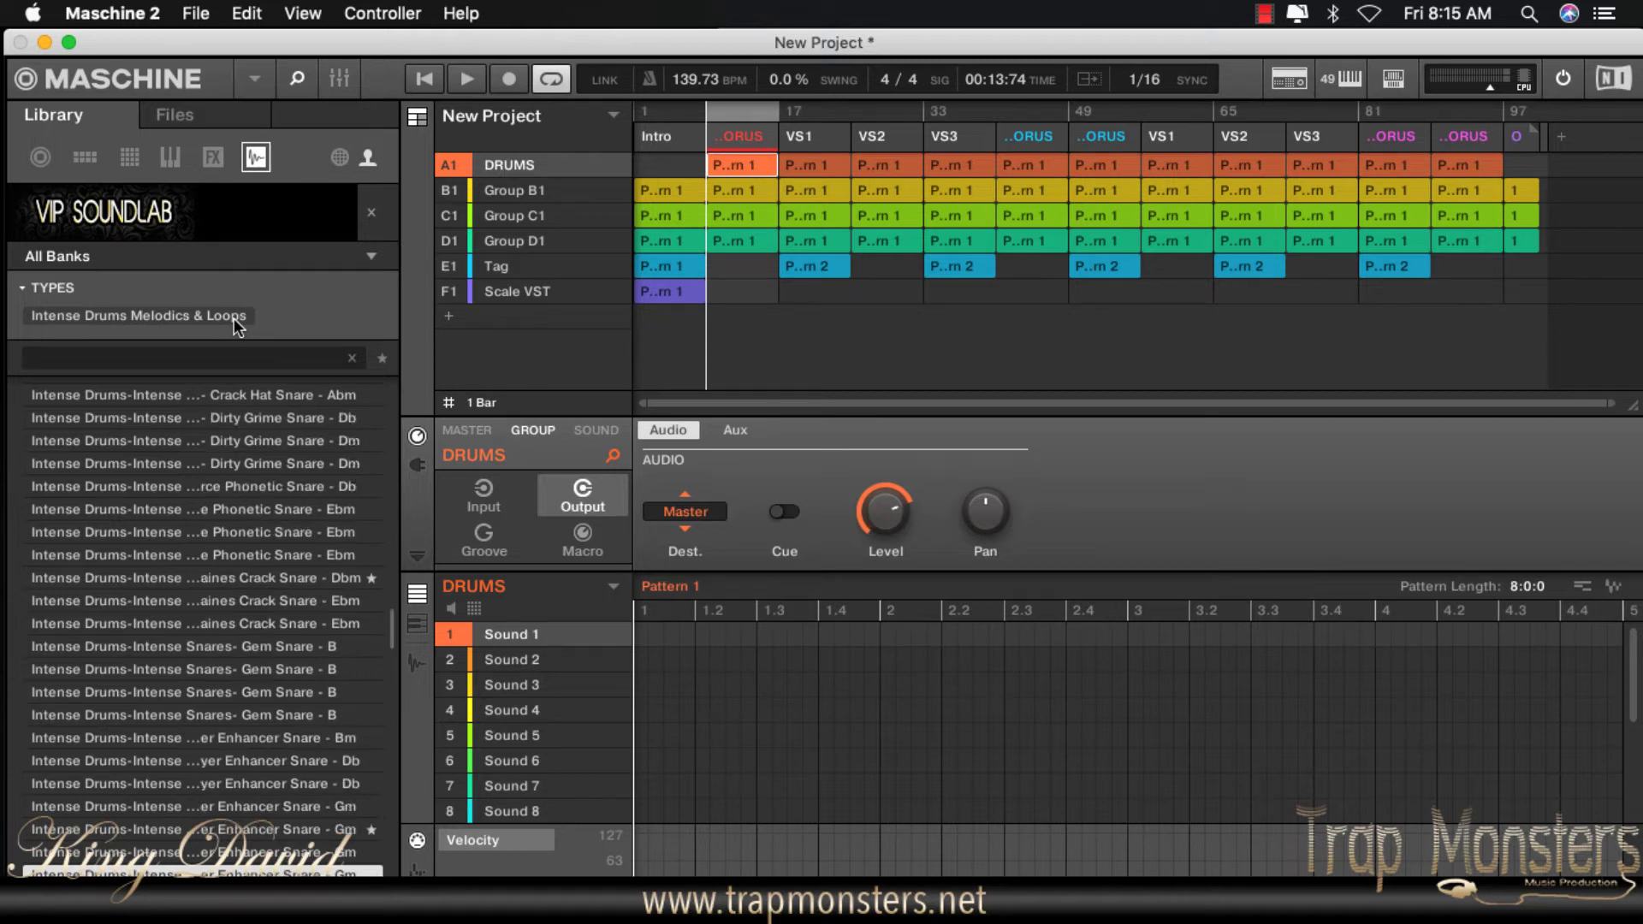
key("Down")
key("Down")
key("Down")
key("Down")
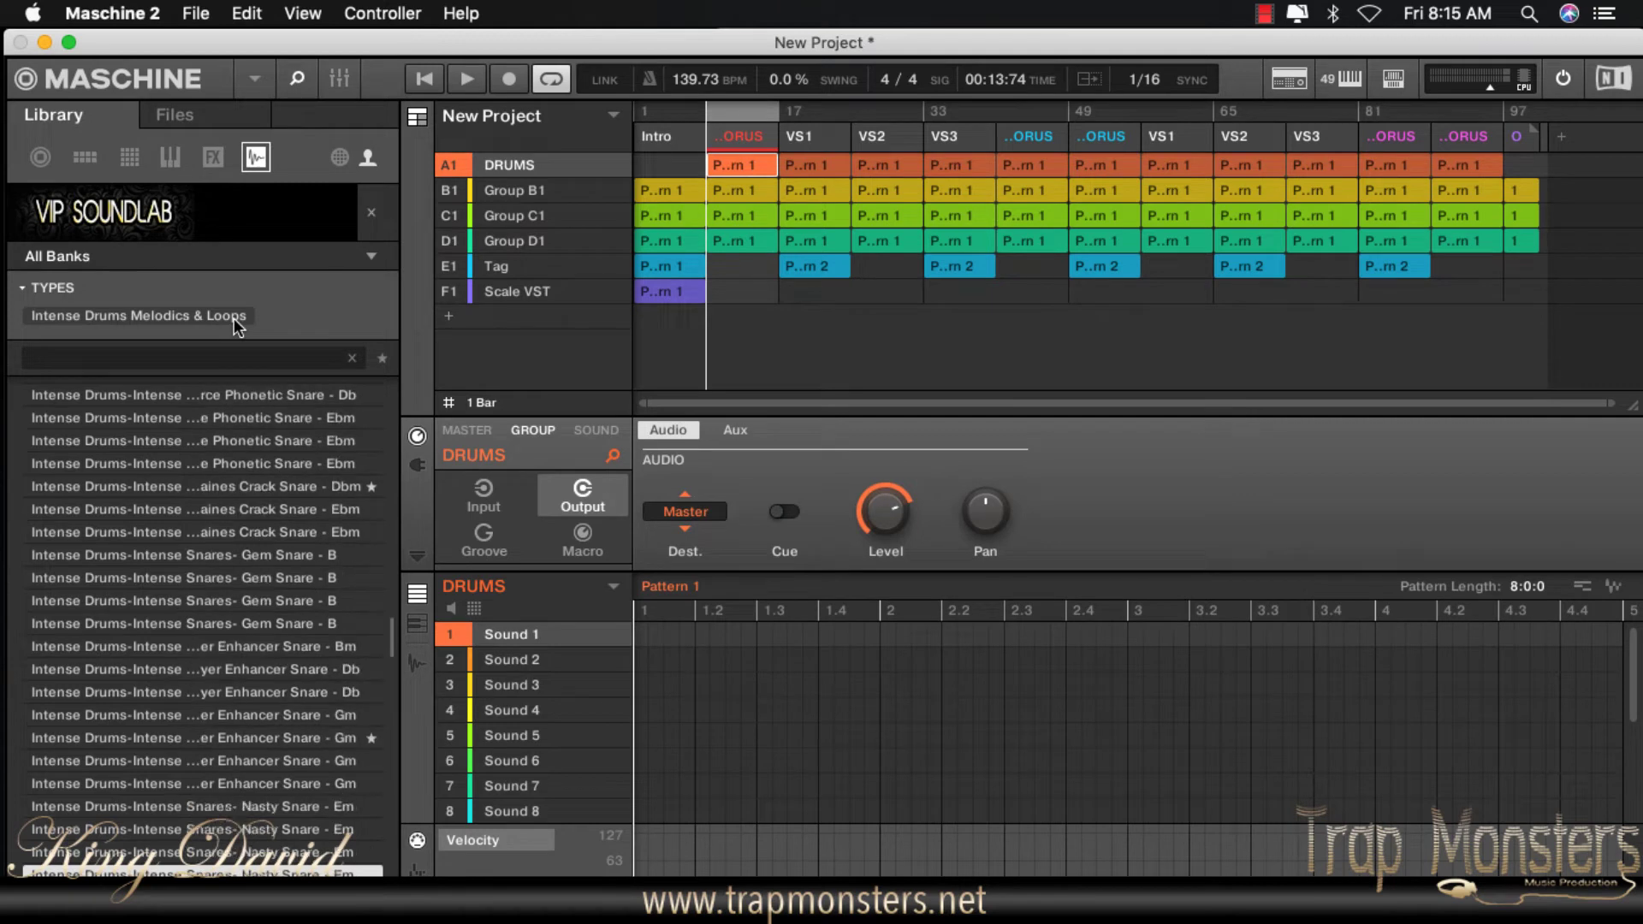
key("Down")
key("Down")
key("Down")
key("Down")
key("Down")
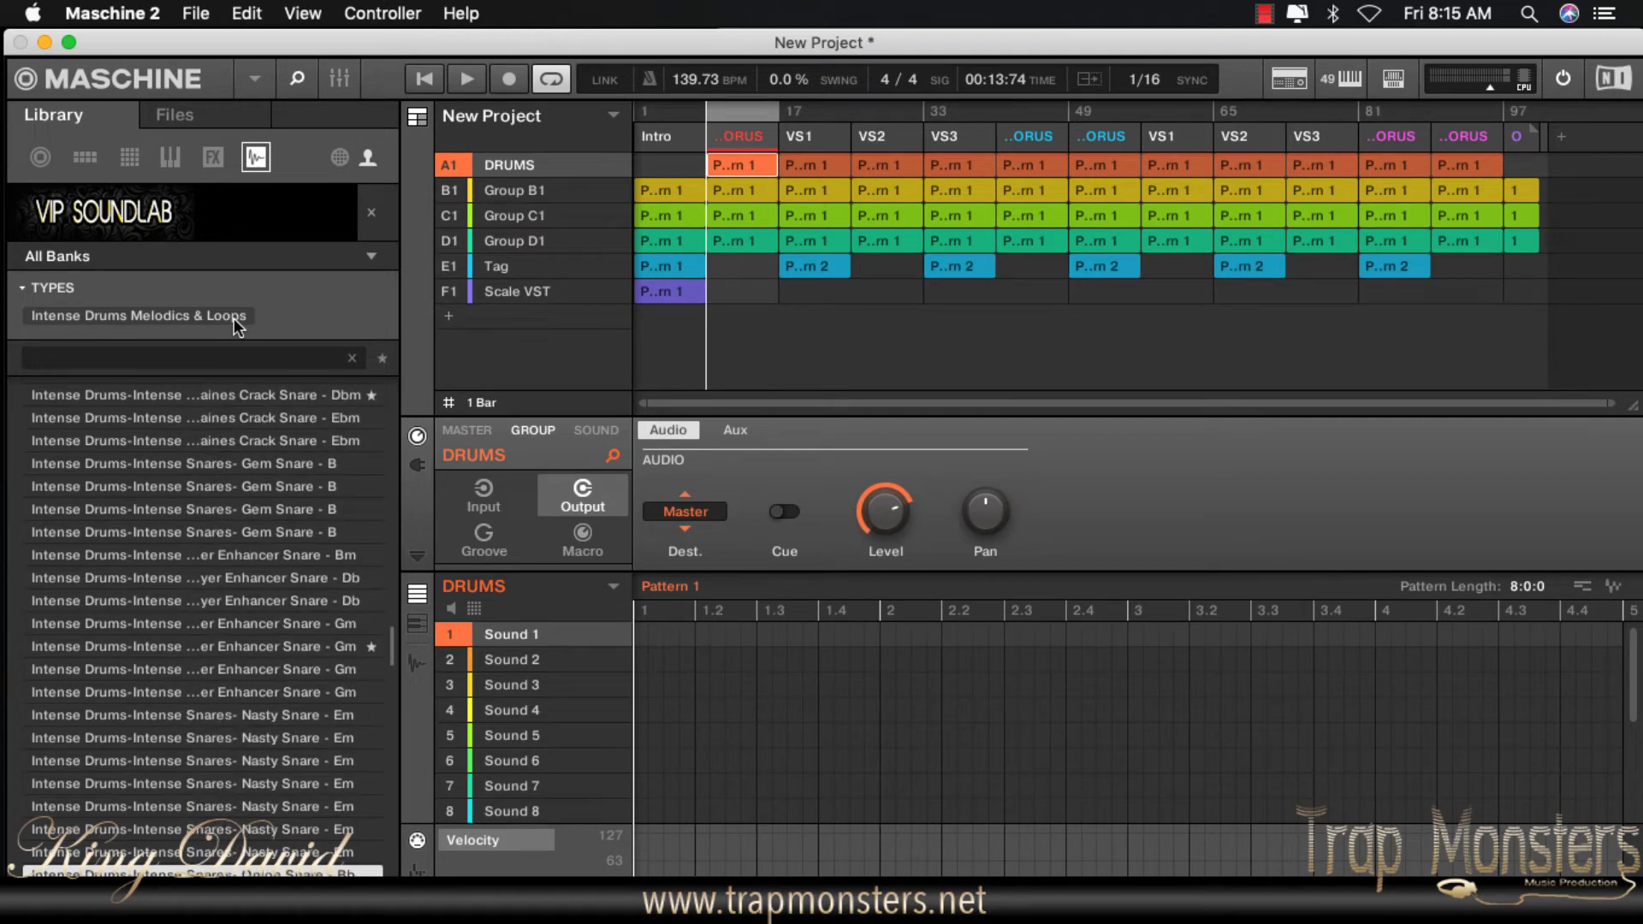
key("Down")
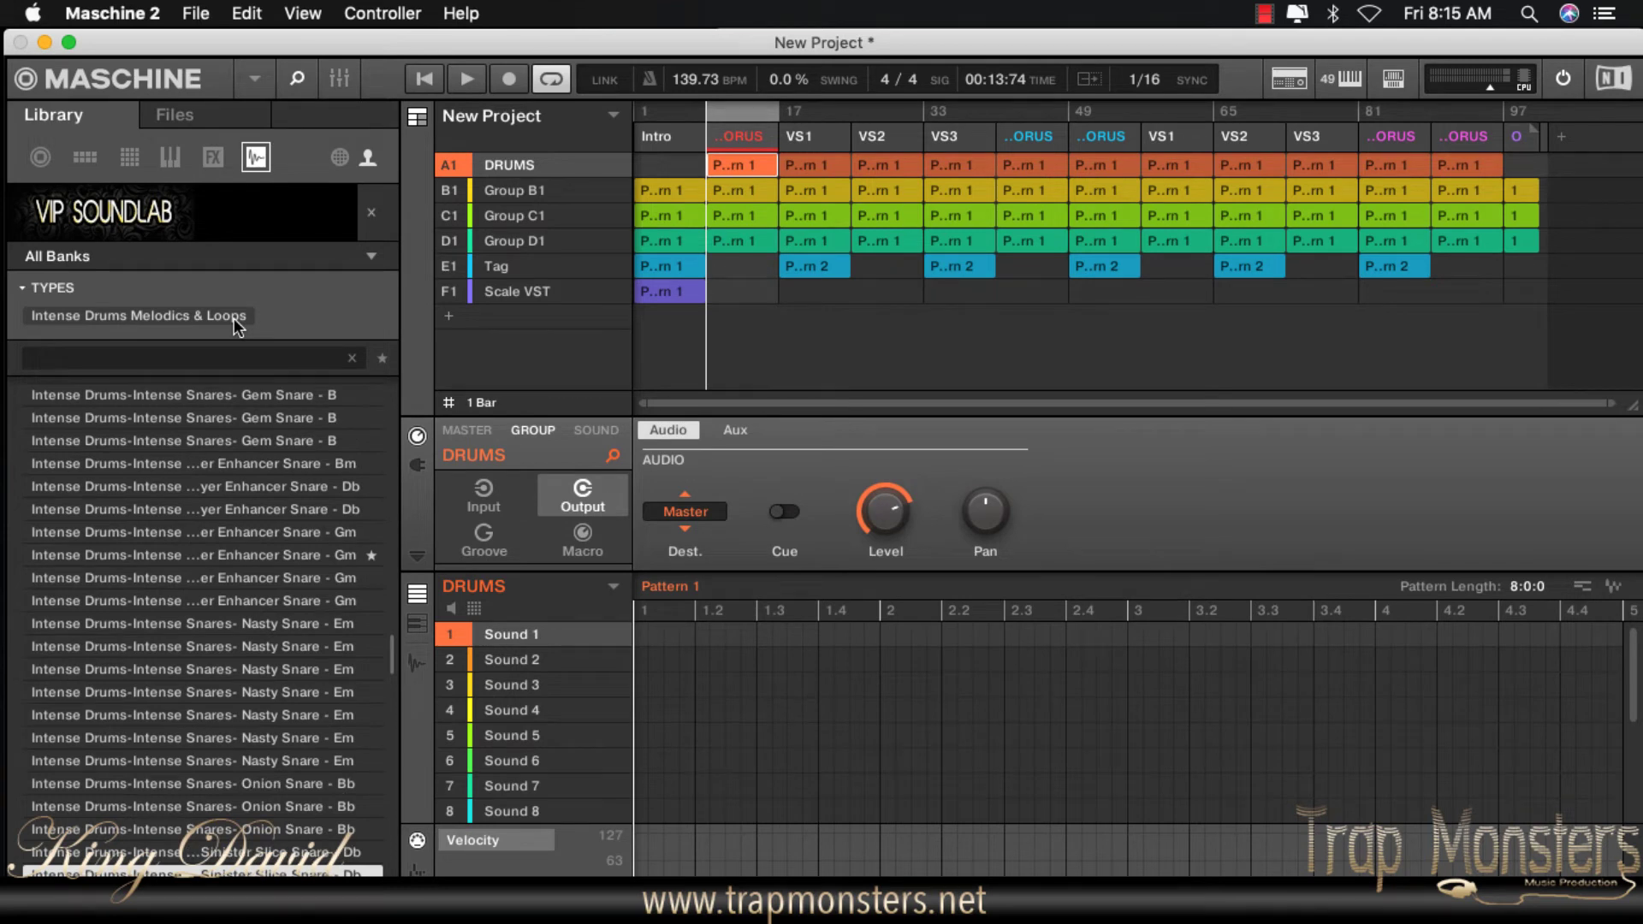
key("Down")
key("Down")
key("Down")
key("Down")
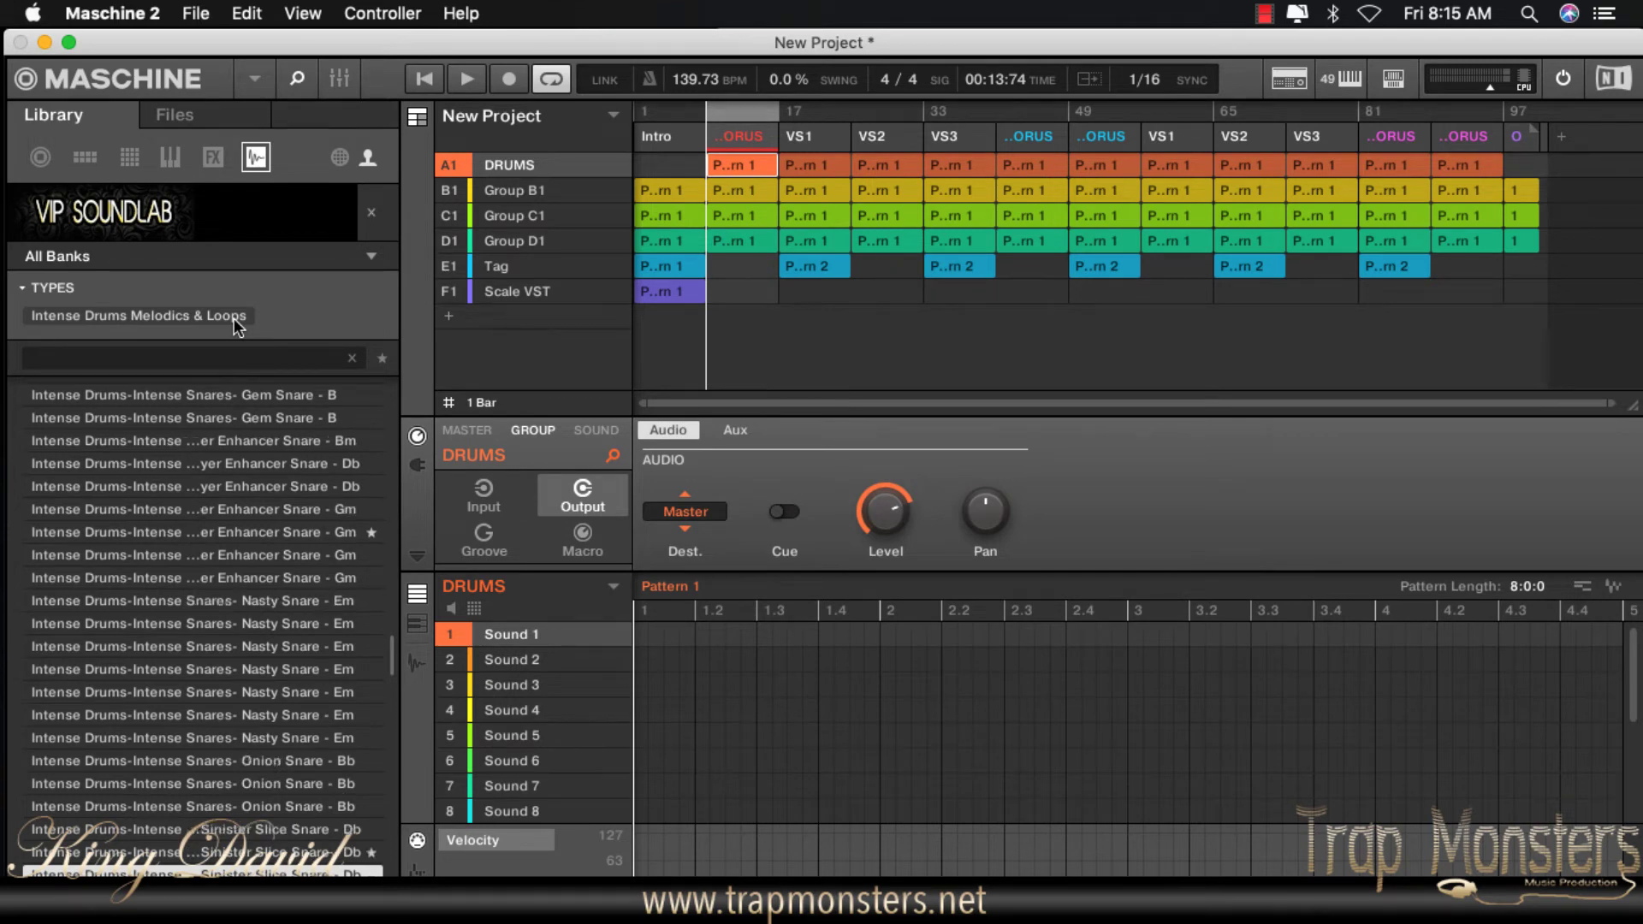
key("Down")
key("Down")
key("Down")
key("Down")
key("Down")
key("Down")
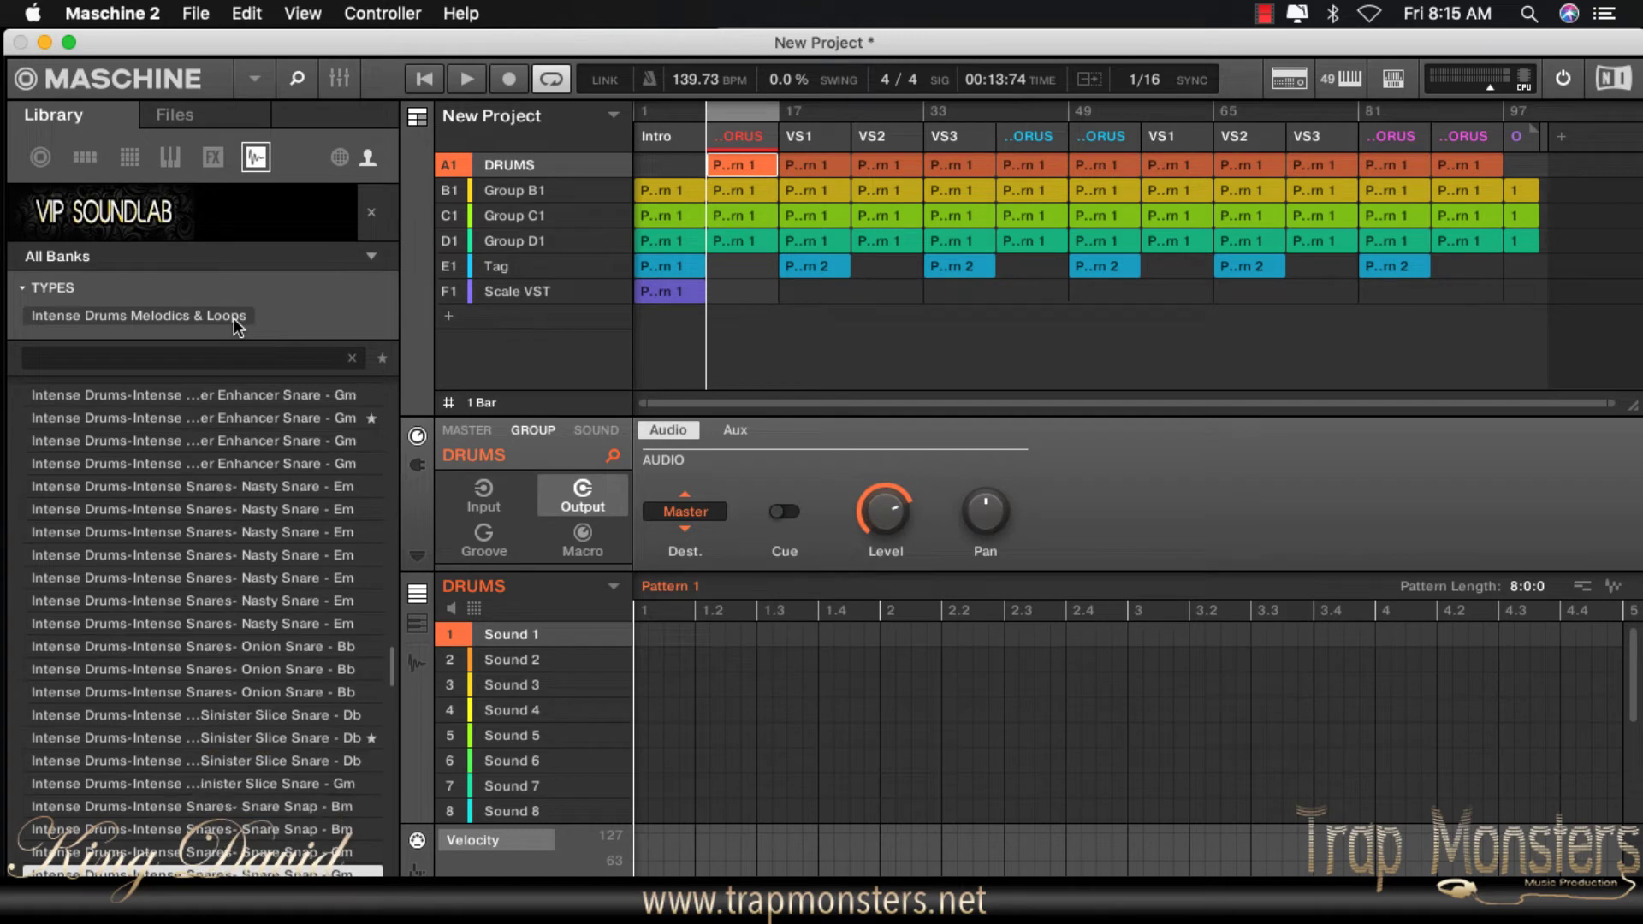
key("Down")
key("Down")
key("Down")
key("Down")
key("Down")
key("Down")
key("Down")
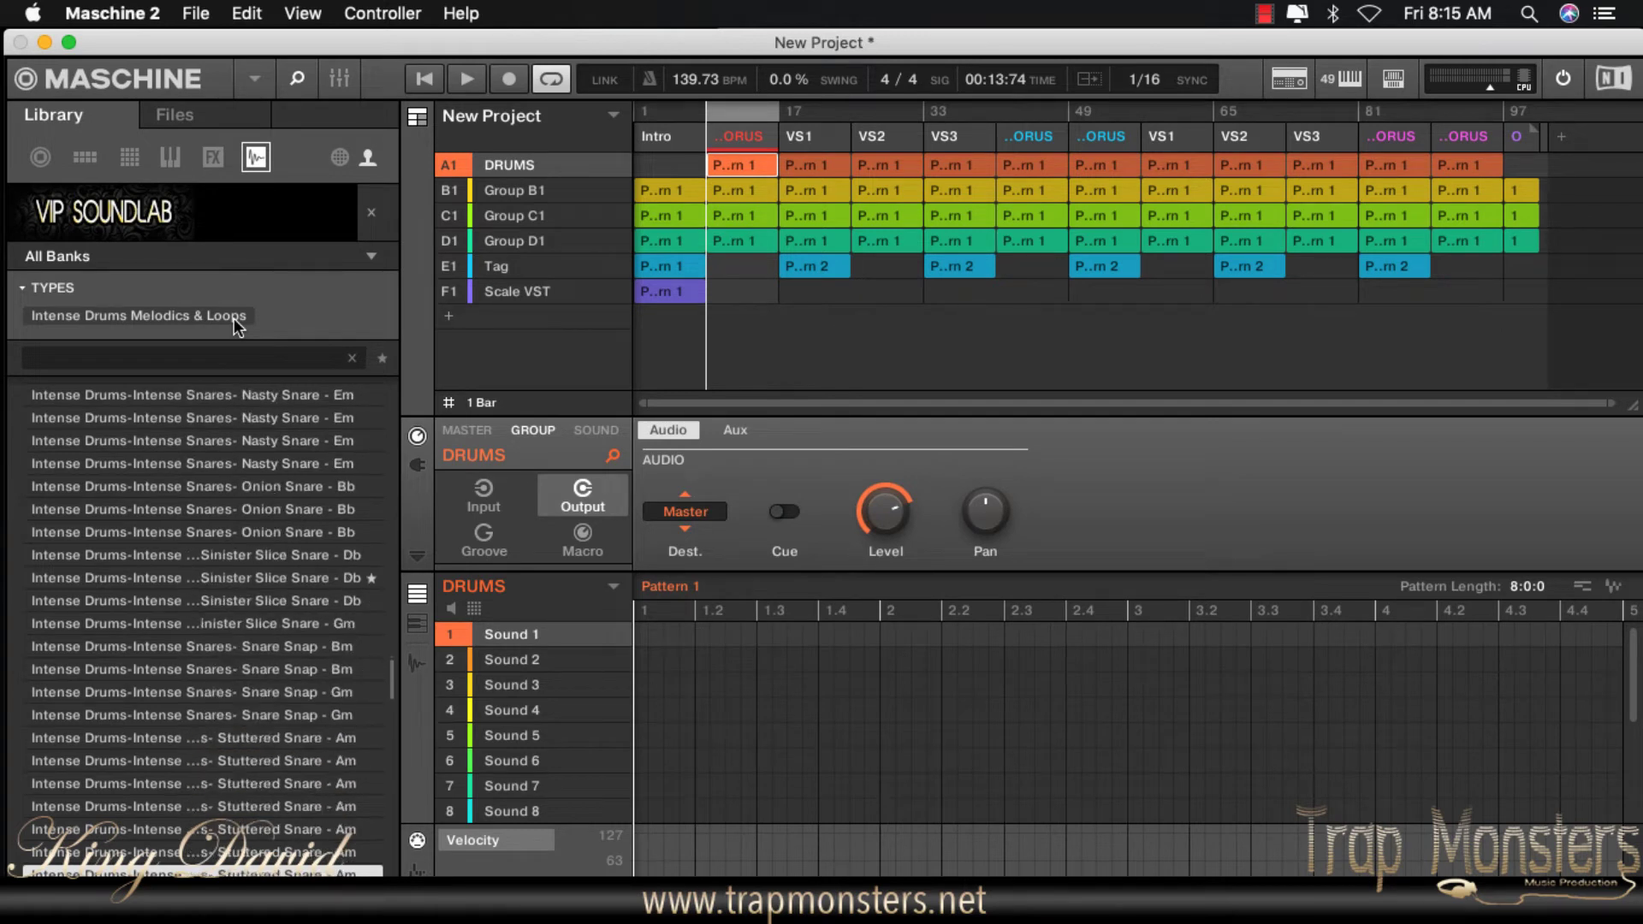
key("Down")
key("Down")
key("Down")
key("Down")
key("Down")
key("Down")
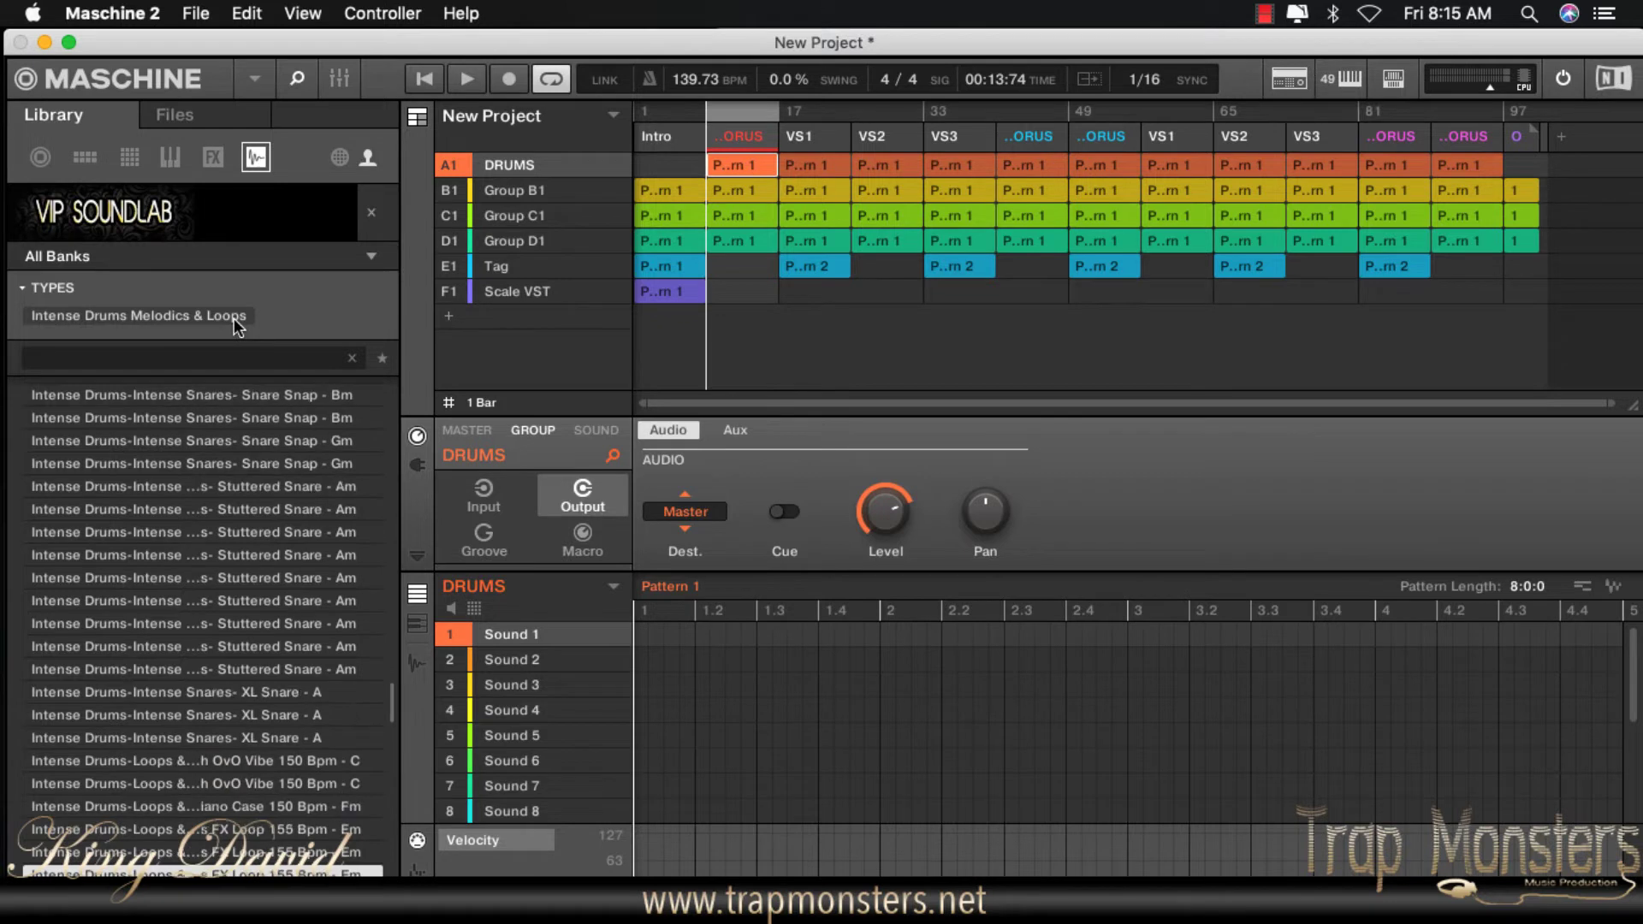
Step: Audition the loop samples from the 155 Bpm FX loops through the synth loops, continuing down to the Vinyl Hat samples
key("Down")
key("Down")
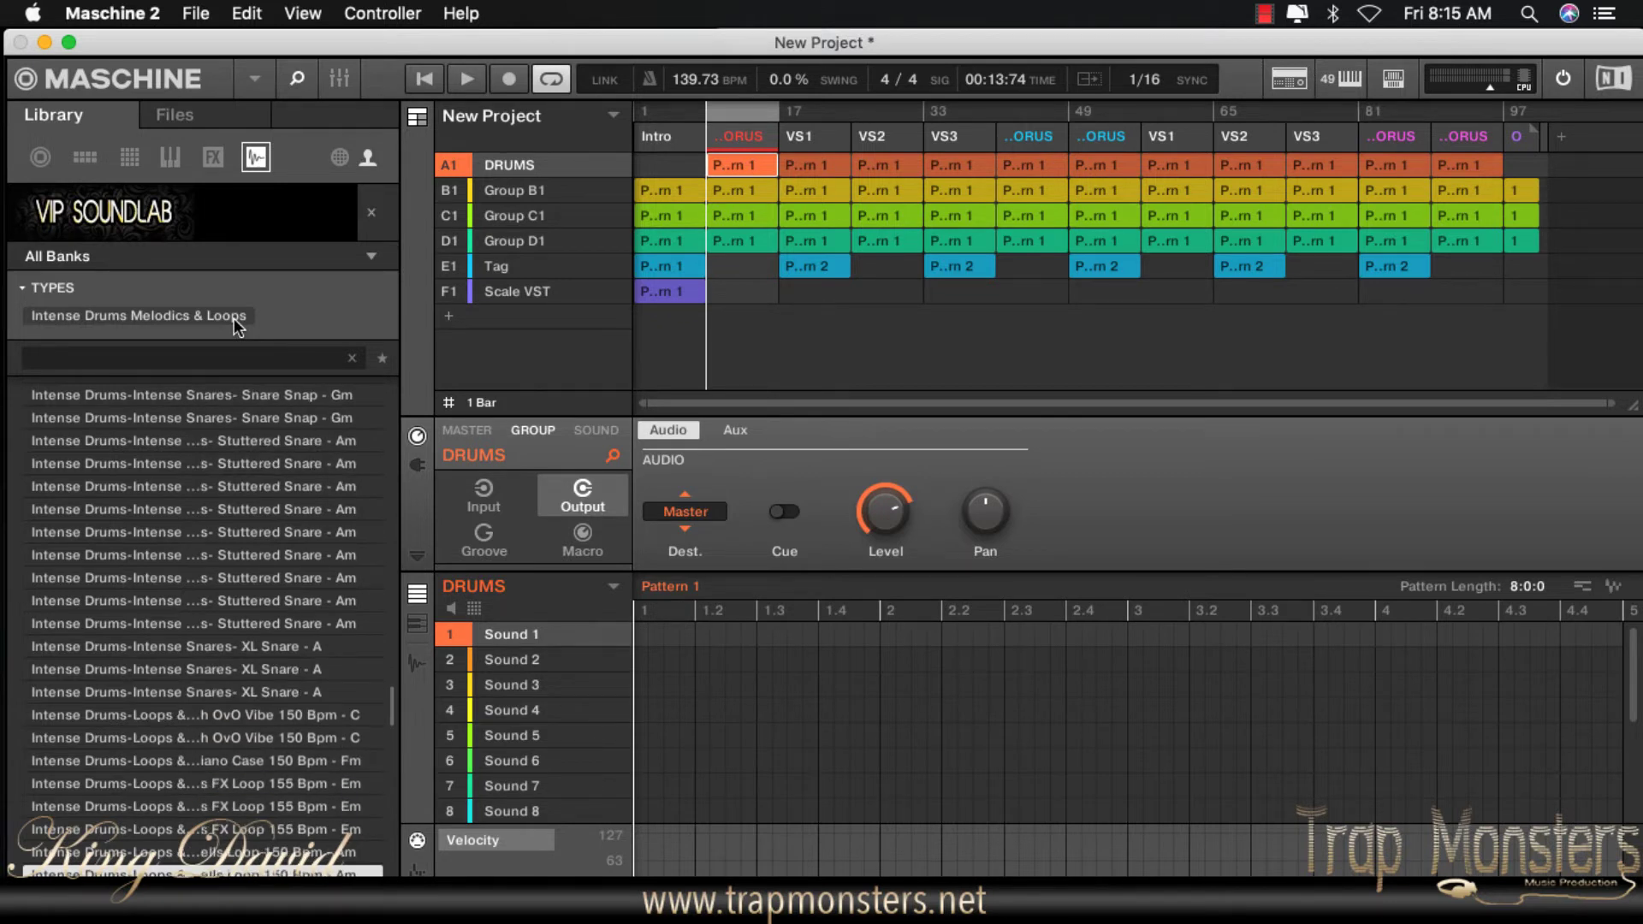
key("Down")
key("Down")
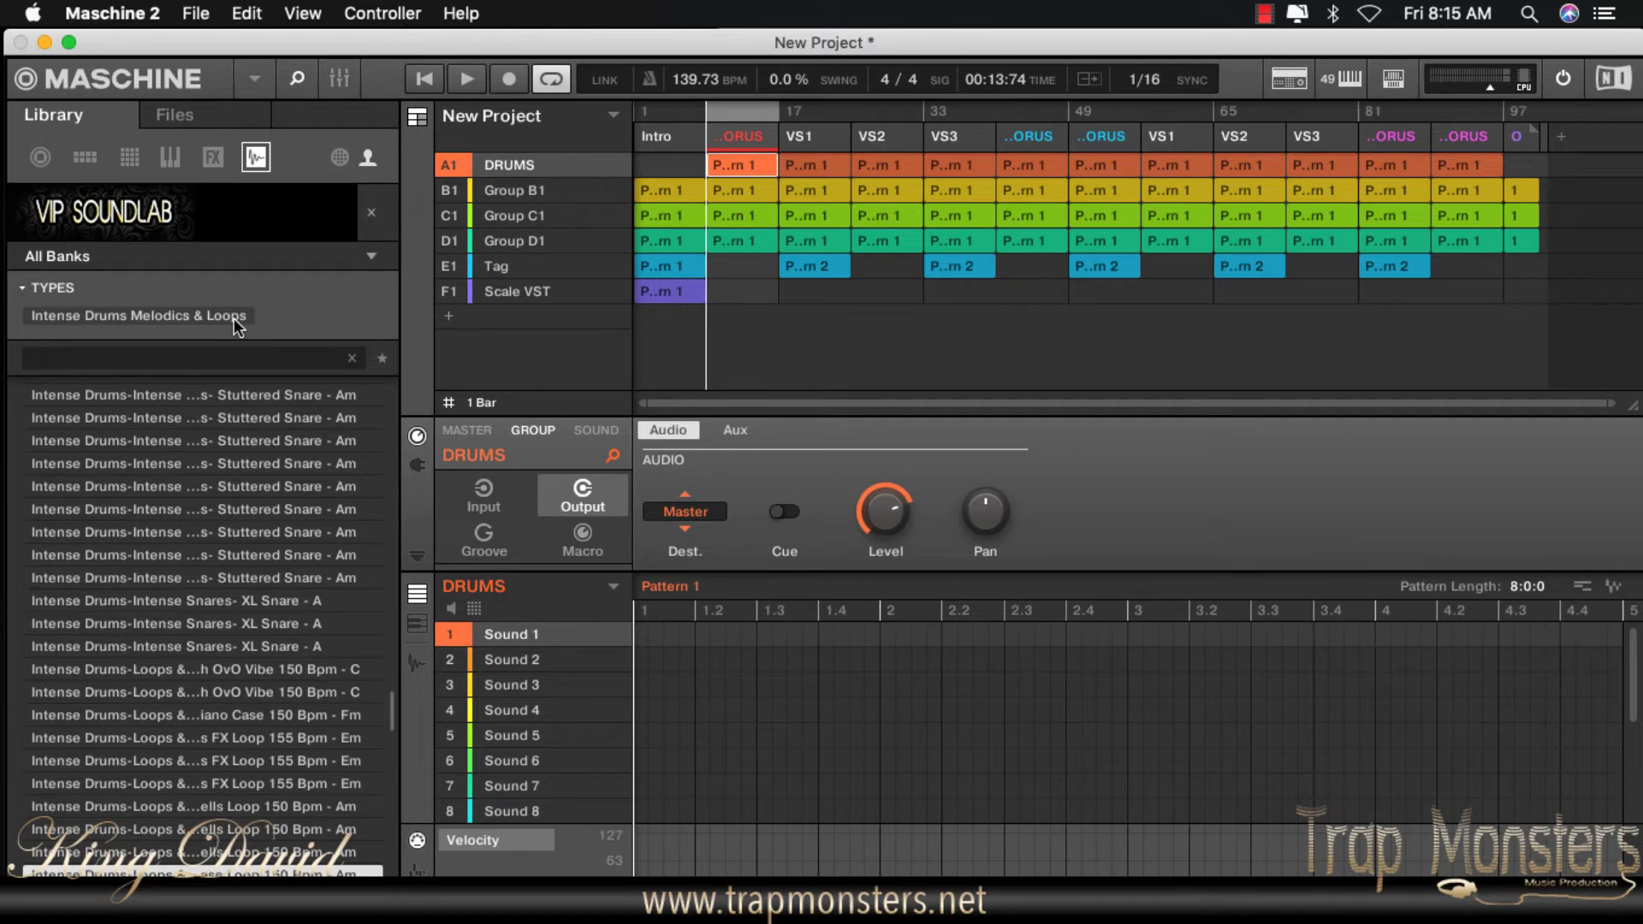
key("Down")
key("Down")
key("Down")
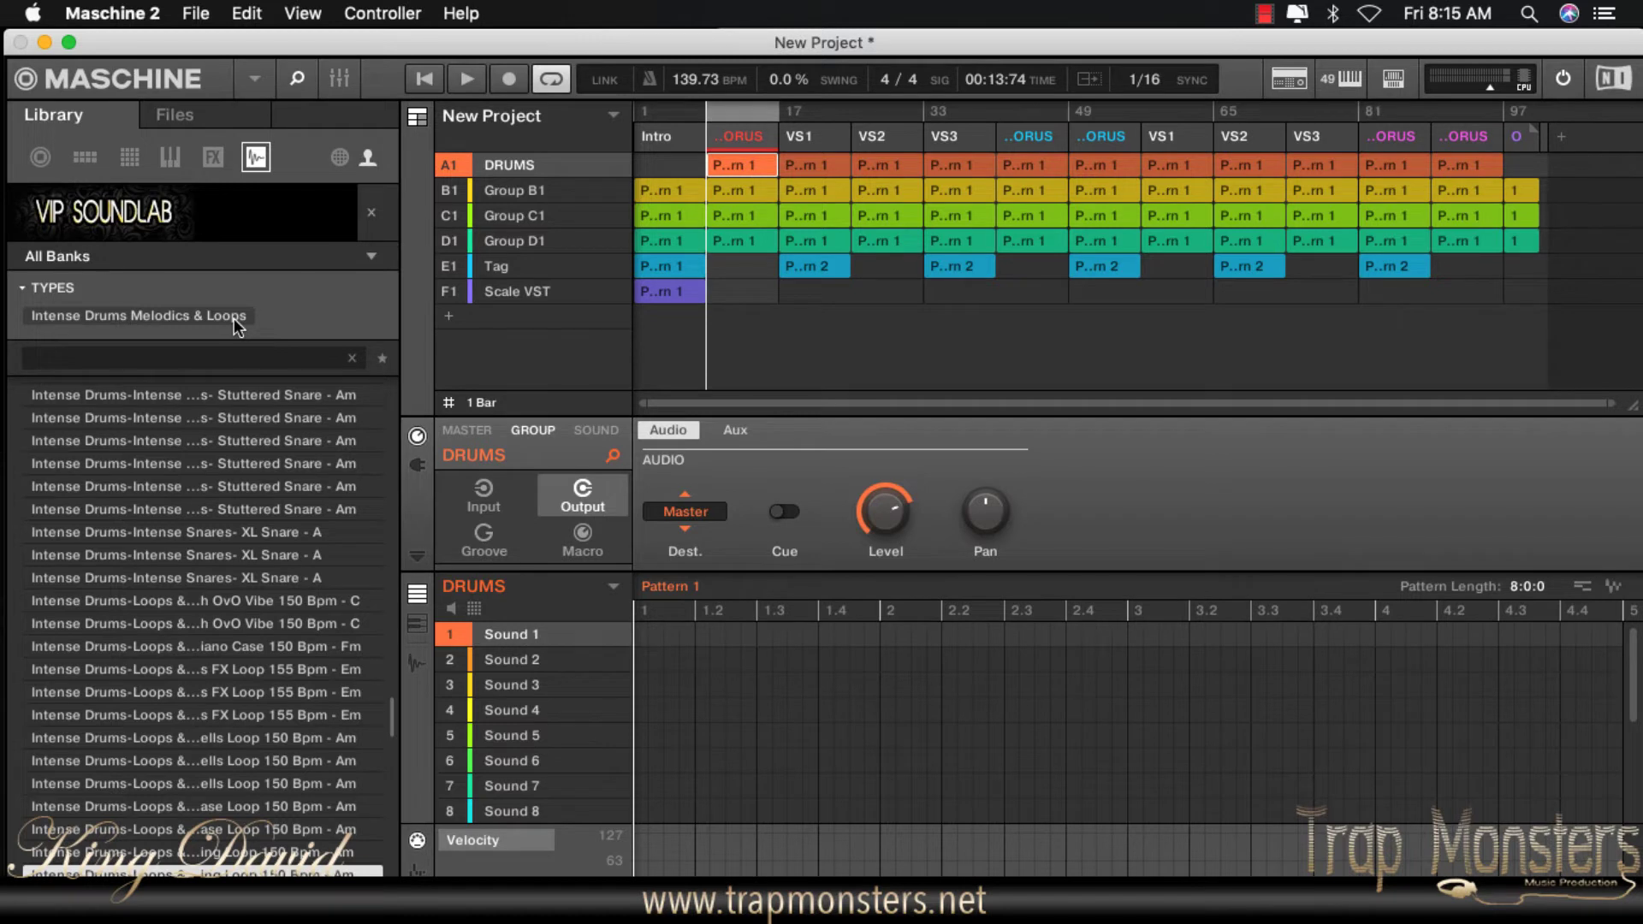
key("Down")
key("Down")
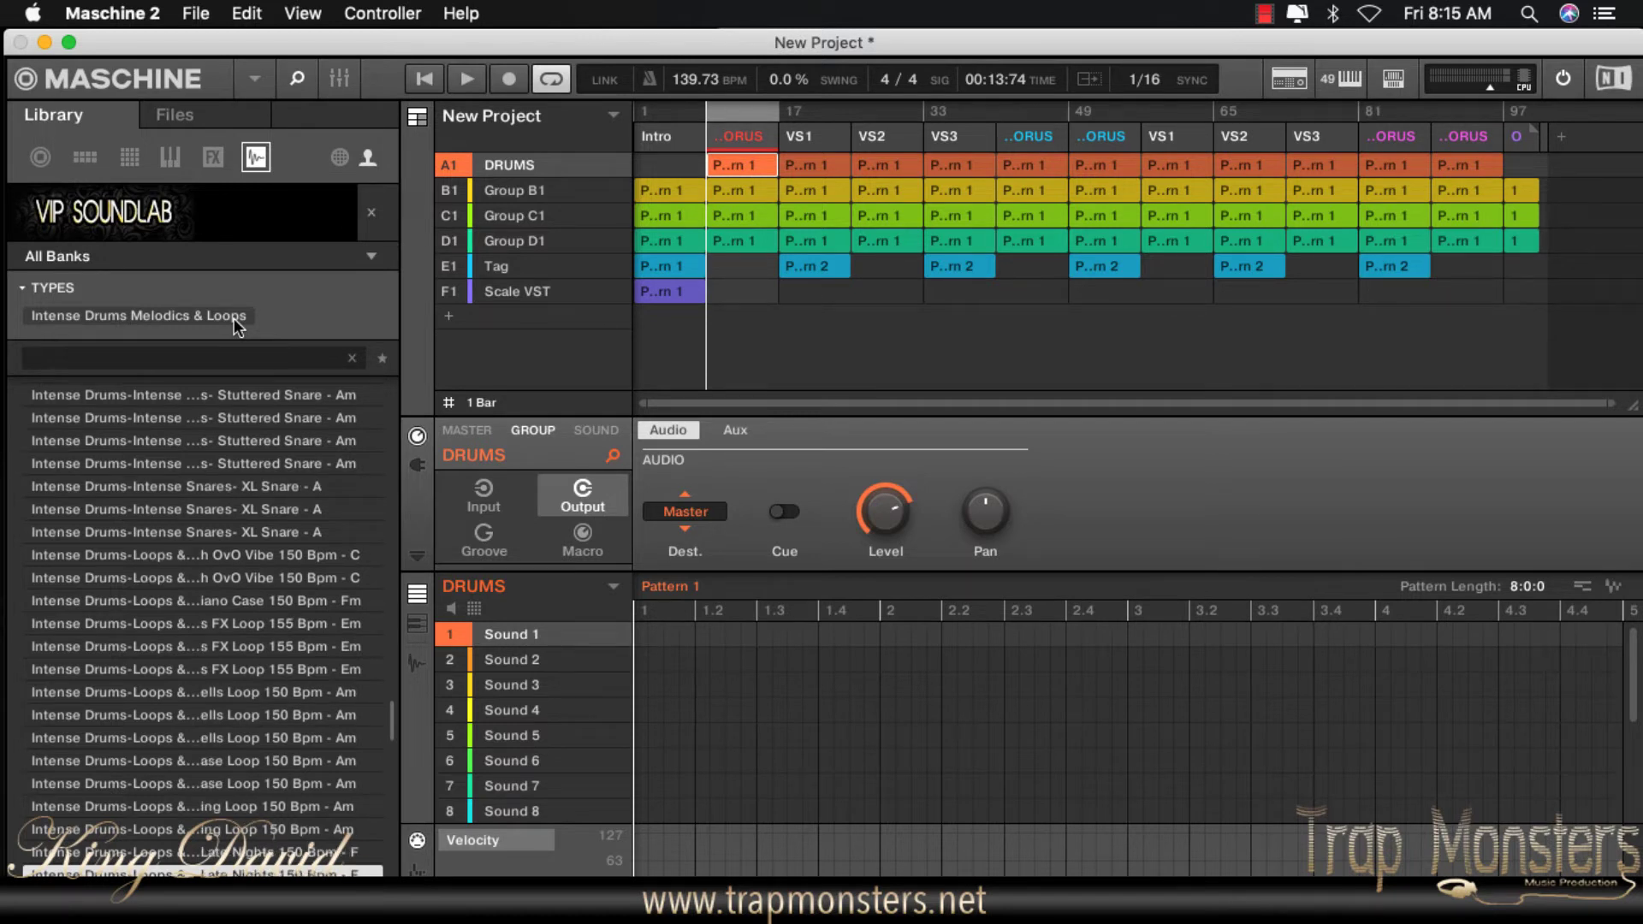
key("Down")
key("Down")
key("Down")
key("Down")
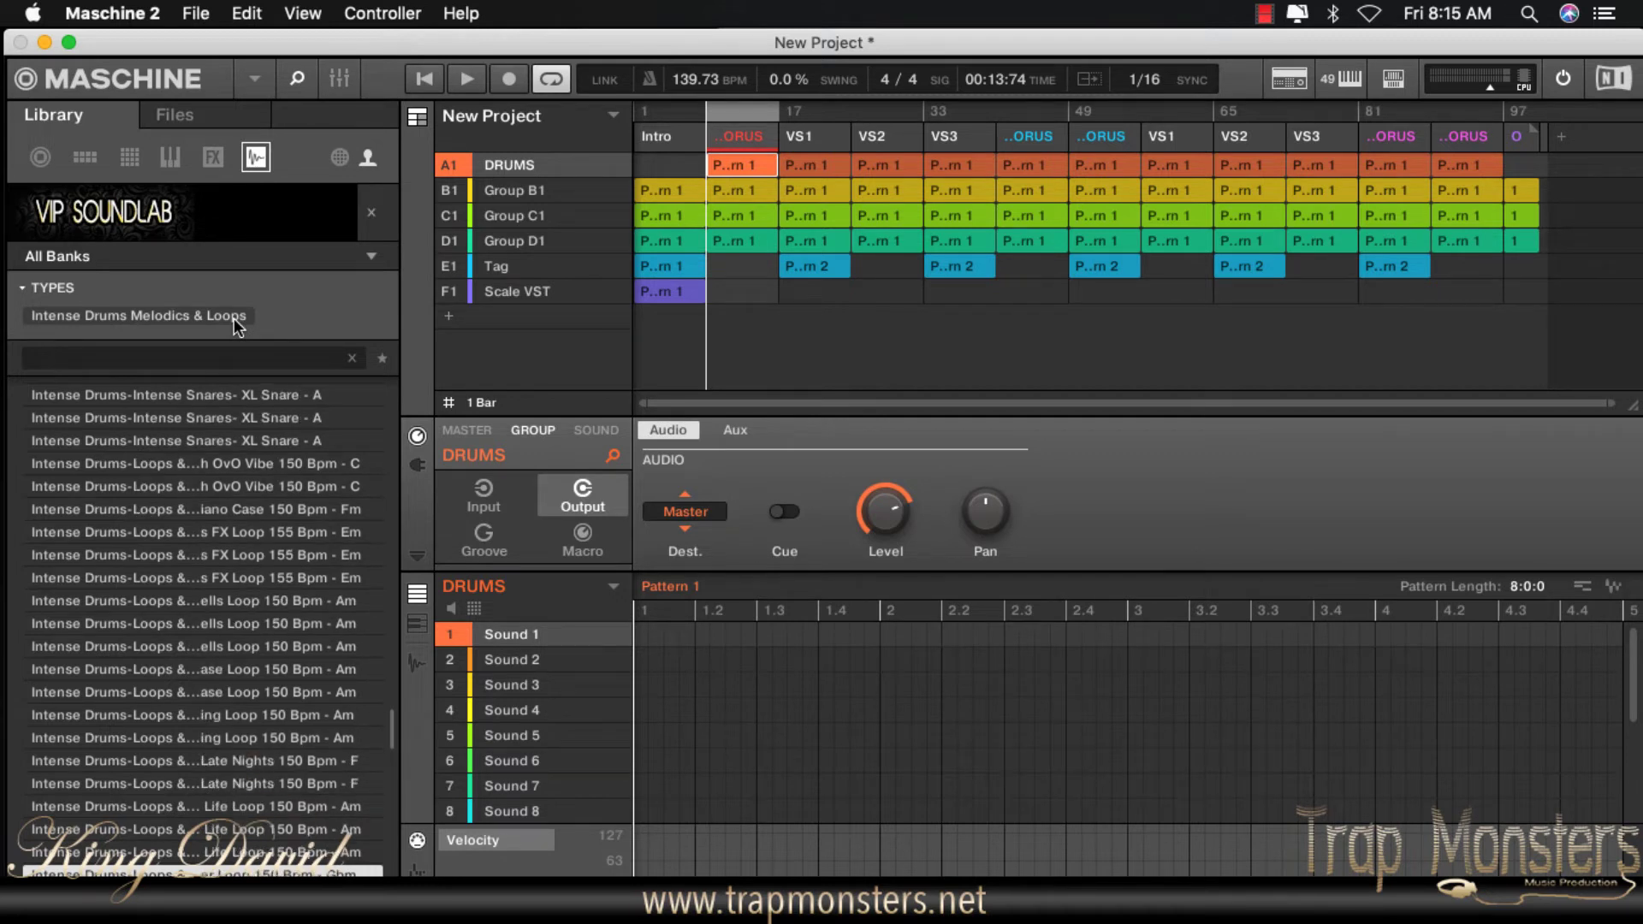
key("Down")
key("Down")
key("Down")
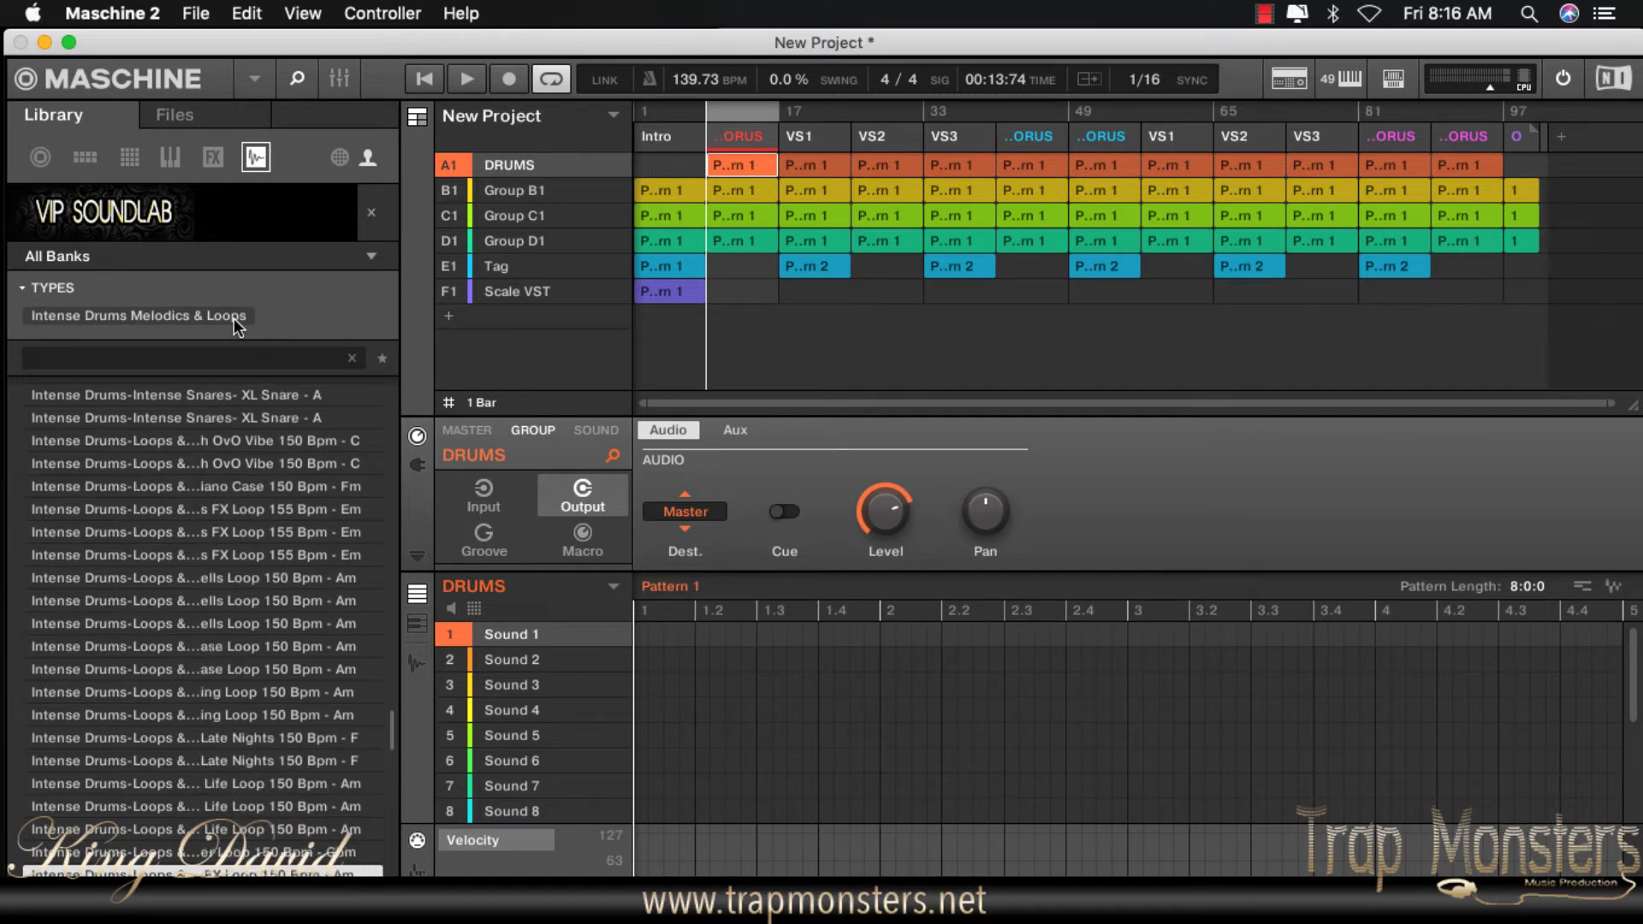
key("Down")
key("Down")
key("Down")
key("Down")
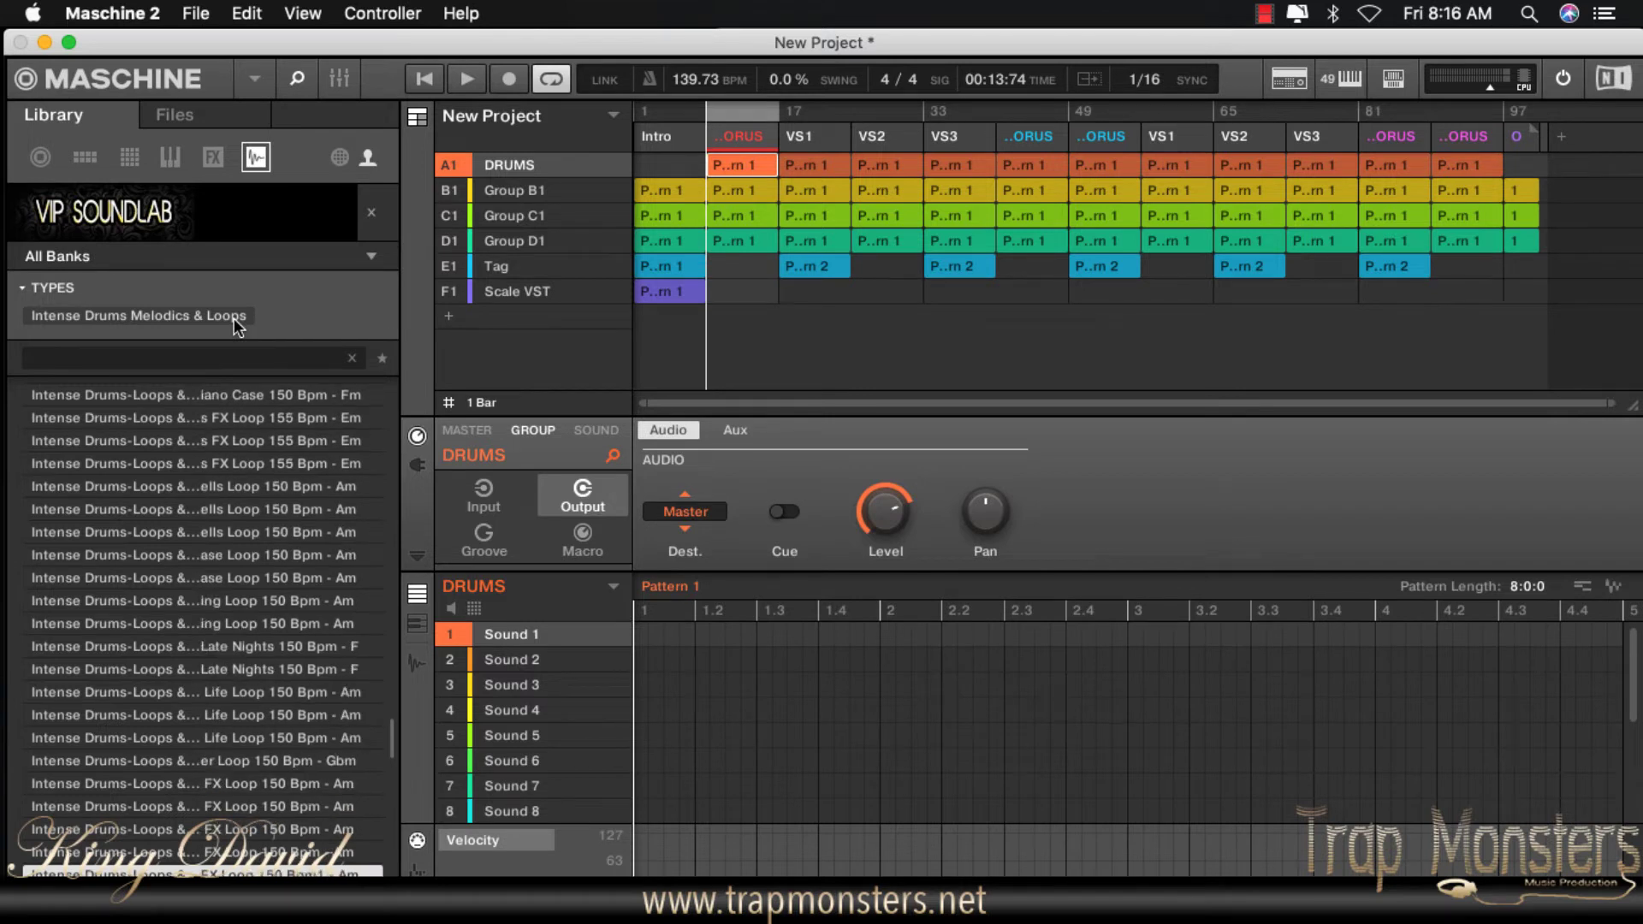
key("Down")
key("Down")
key("Down")
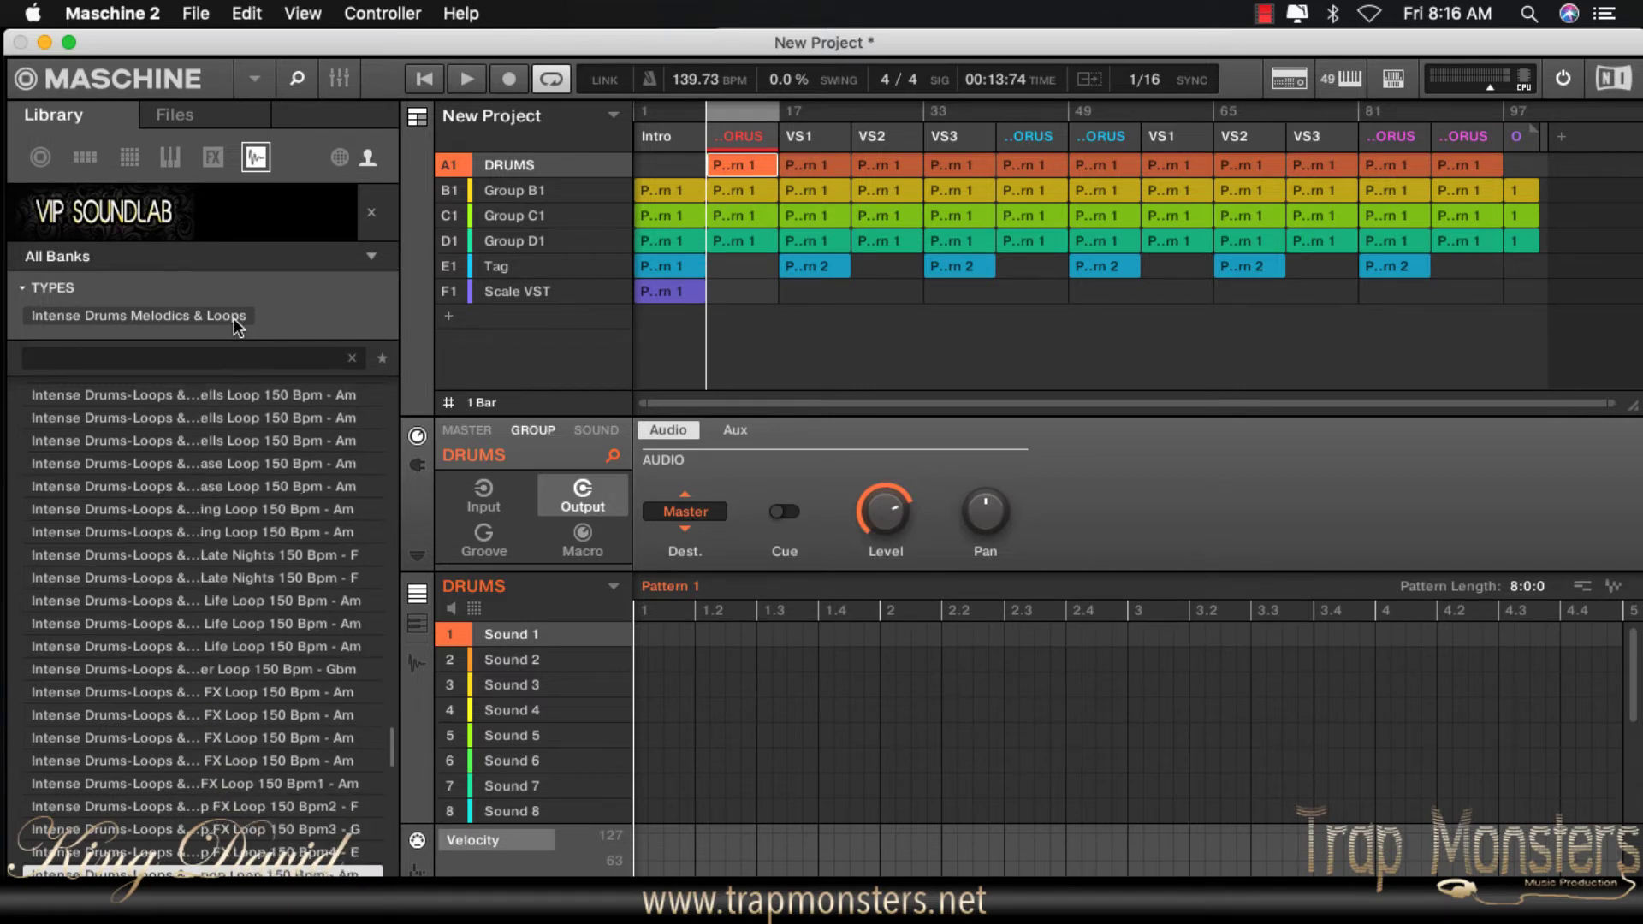
key("Down")
key("Down")
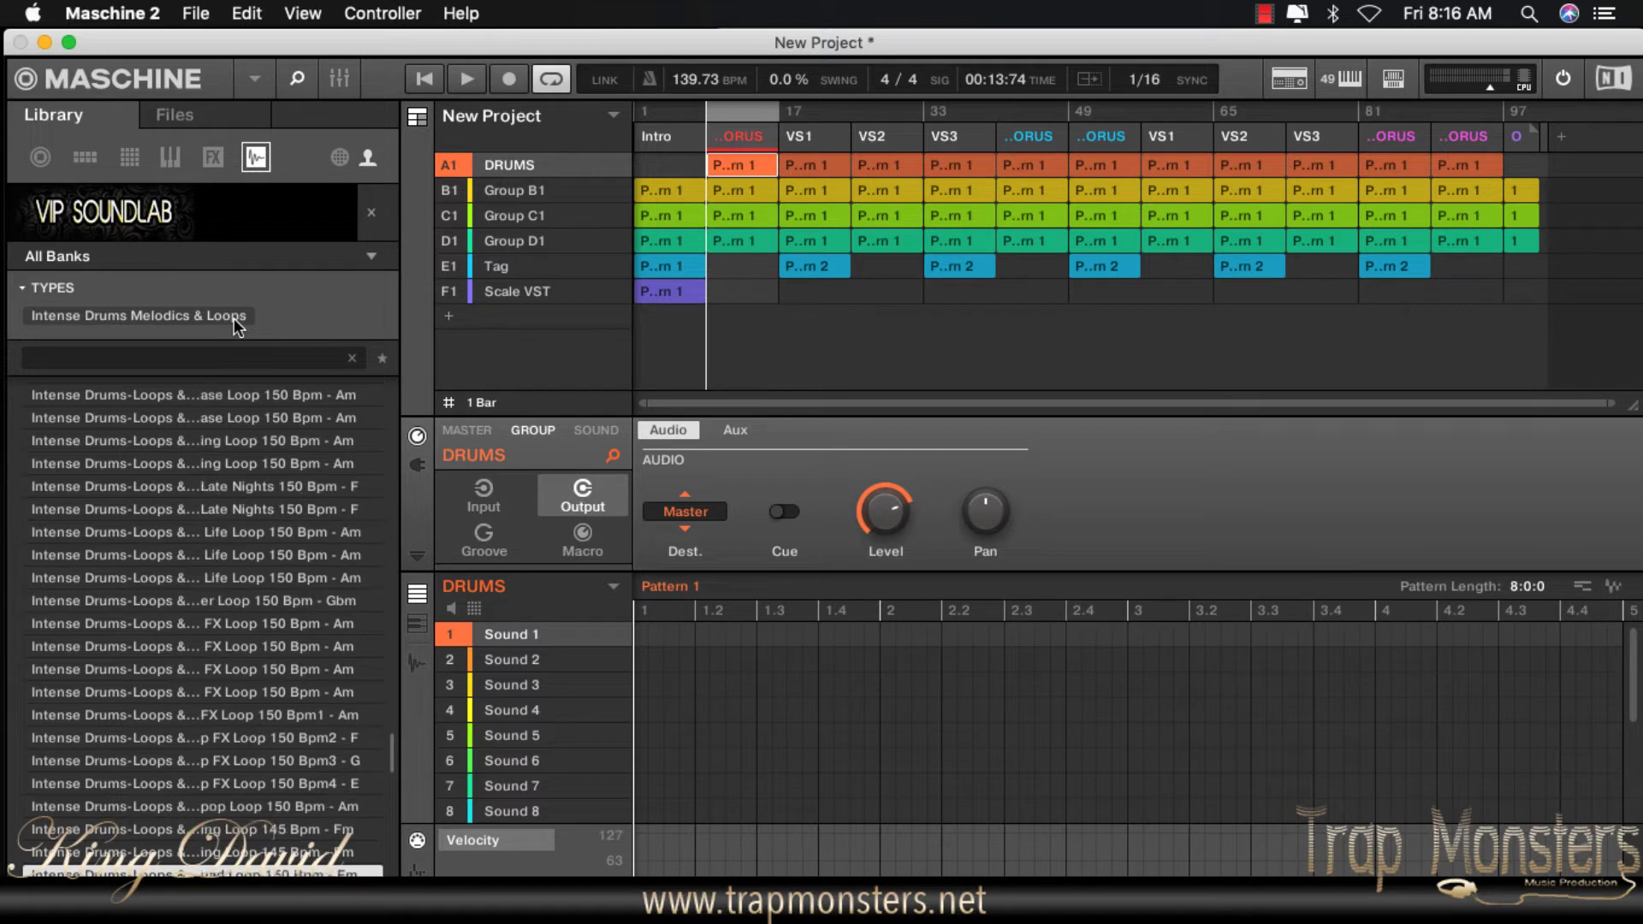
key("Down")
key("Down")
key("Down")
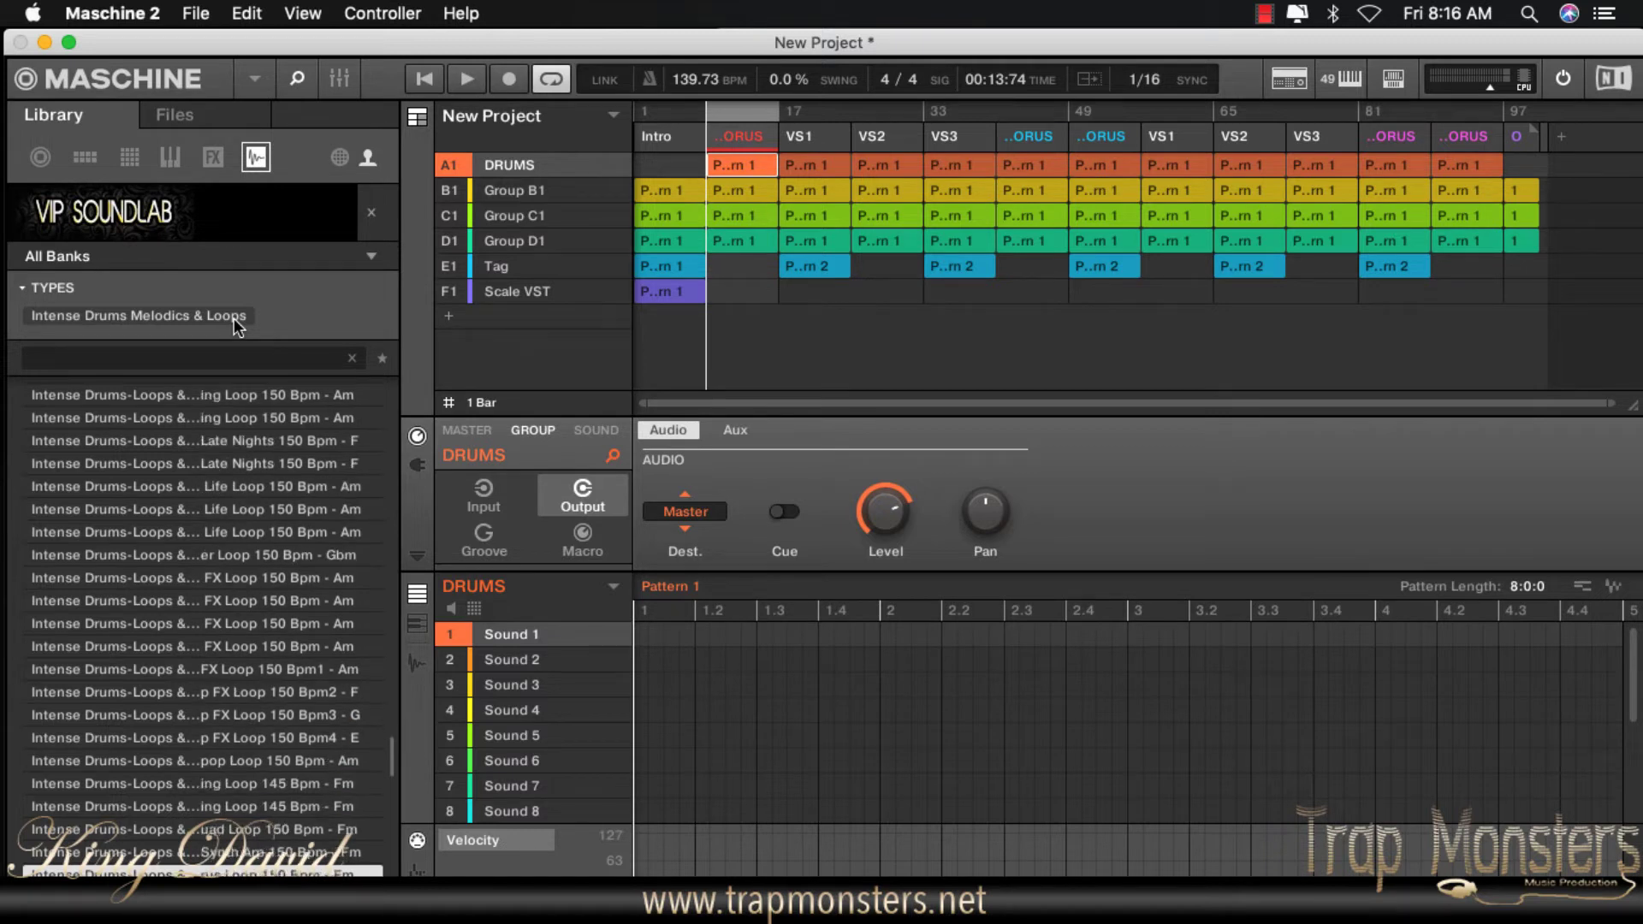
key("Down")
key("Down")
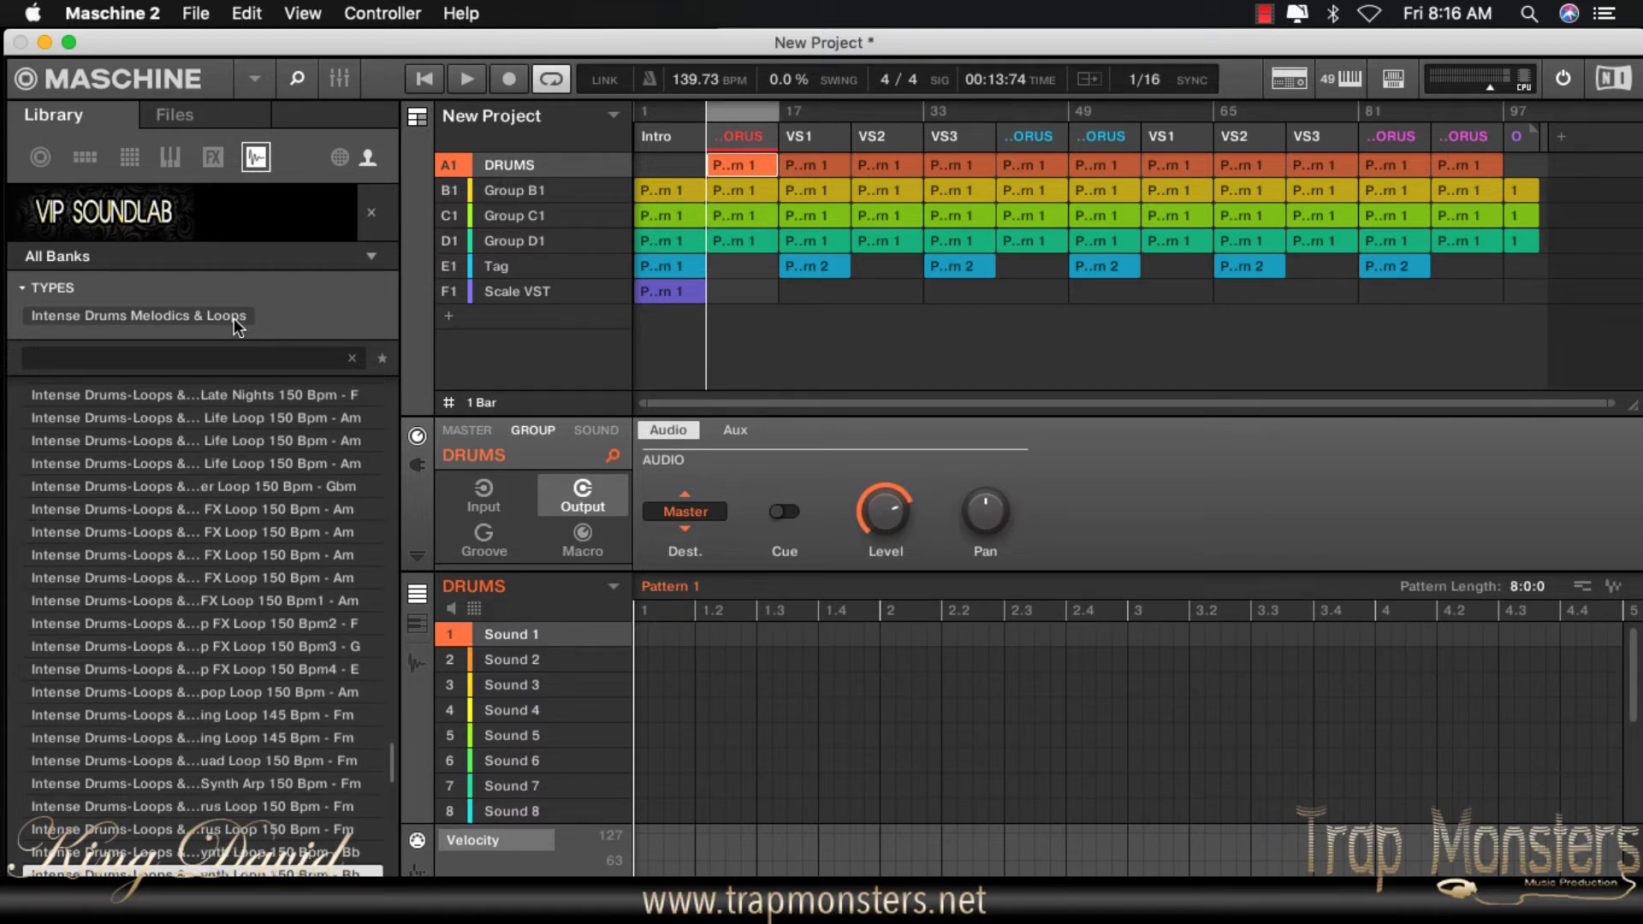
key("Down")
key("Down")
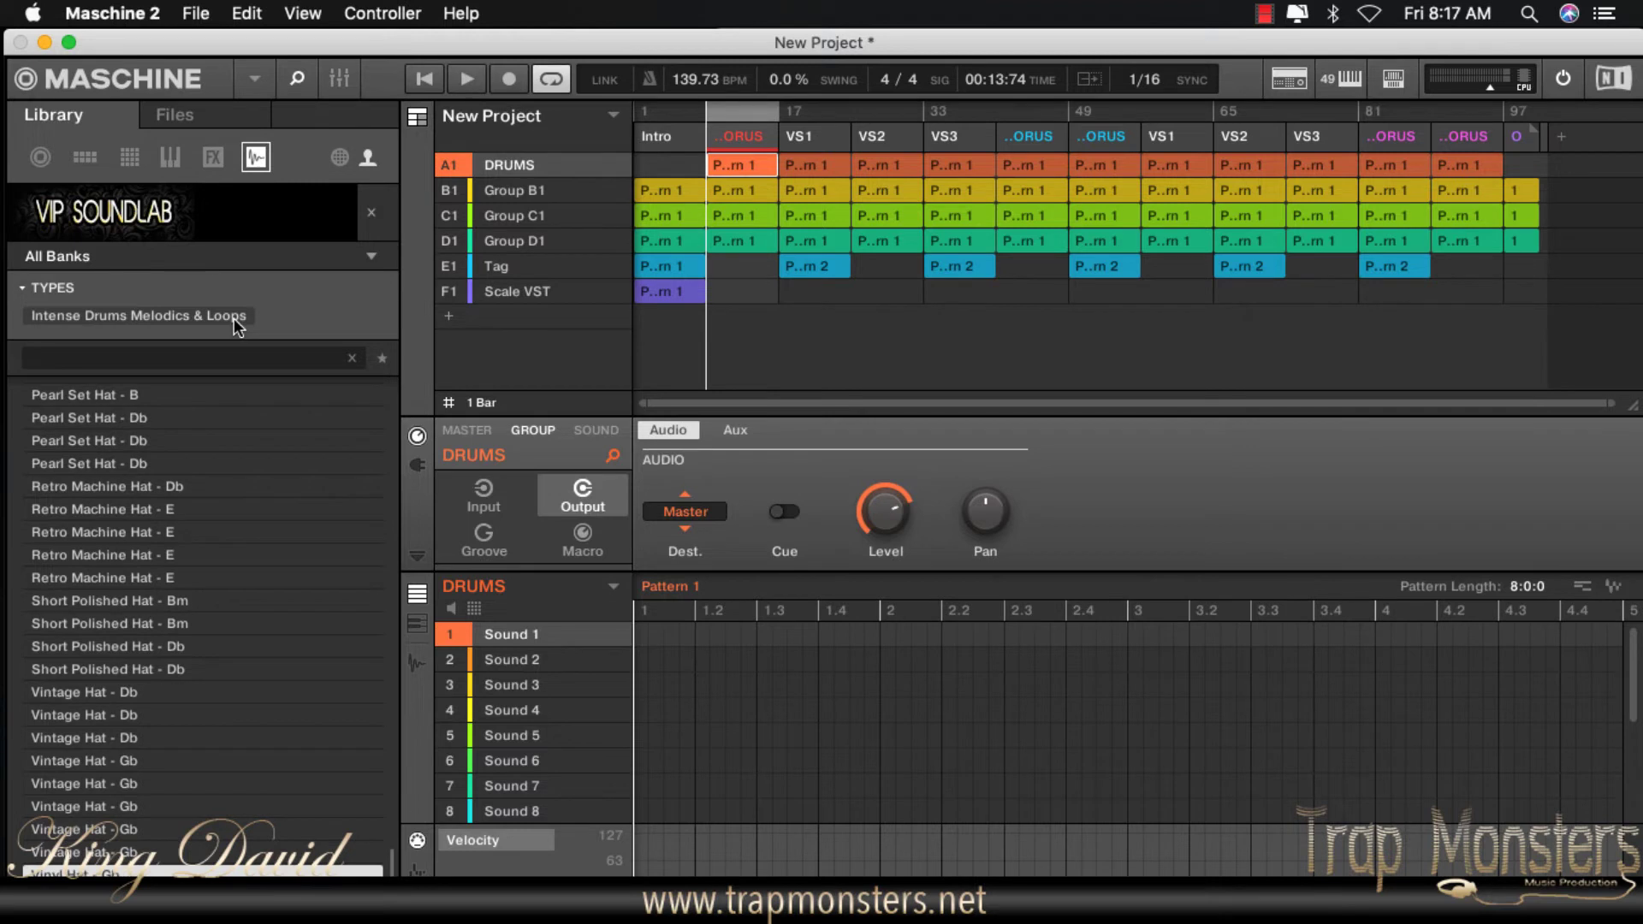
Step: Audition the hat samples in reverse order, from Vinyl Hat back through Vintage Hat and Short Polished Hat to Retro Machine Hat - E
key("Up")
key("Up")
key("Up")
key("Up")
key("Up")
key("Up")
key("Up")
key("Up")
key("Up")
key("Up")
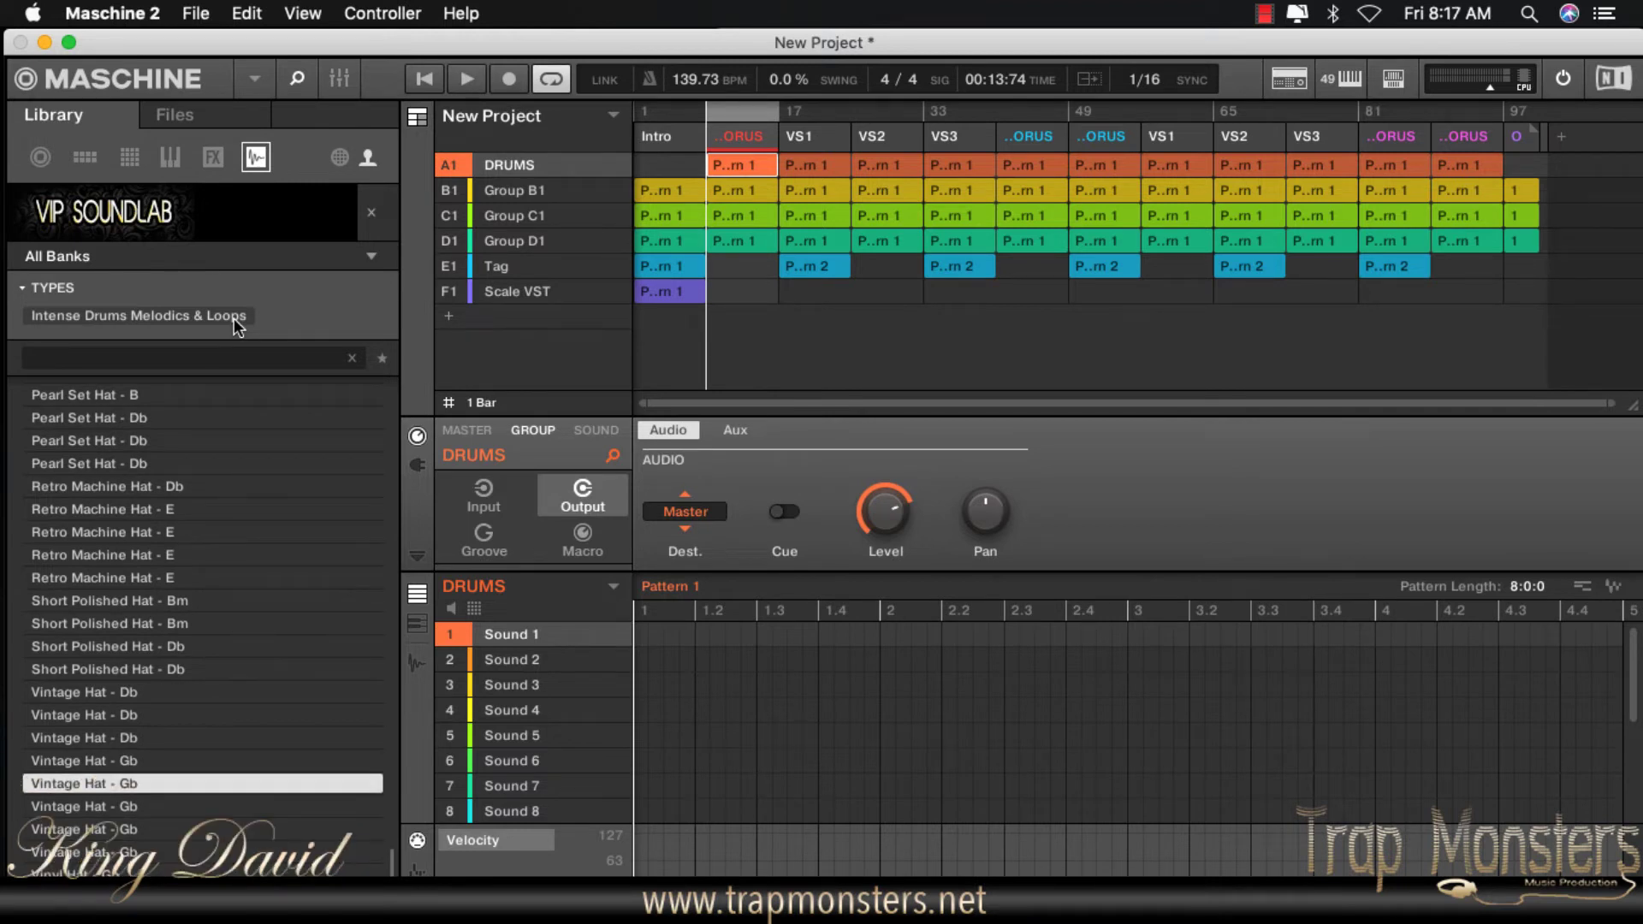
key("Up")
key("Up")
key("Up")
key("Up")
key("Up")
key("Up")
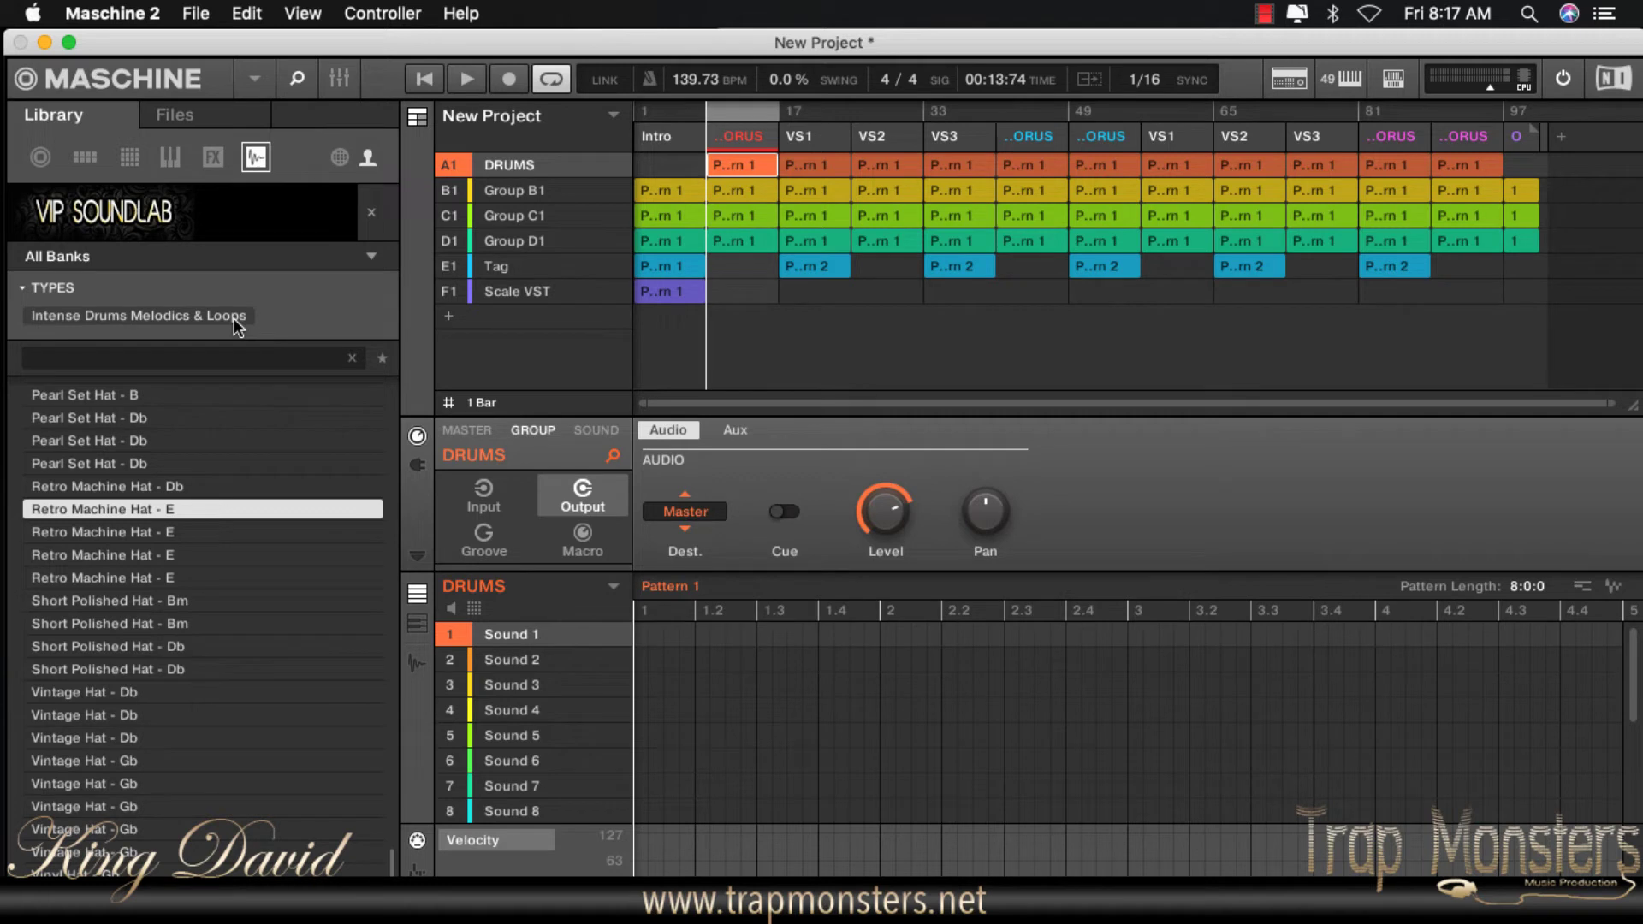
Step: Load Intense Kit 1 from the user library's groups into group A1 and save the group
left_click(85, 157)
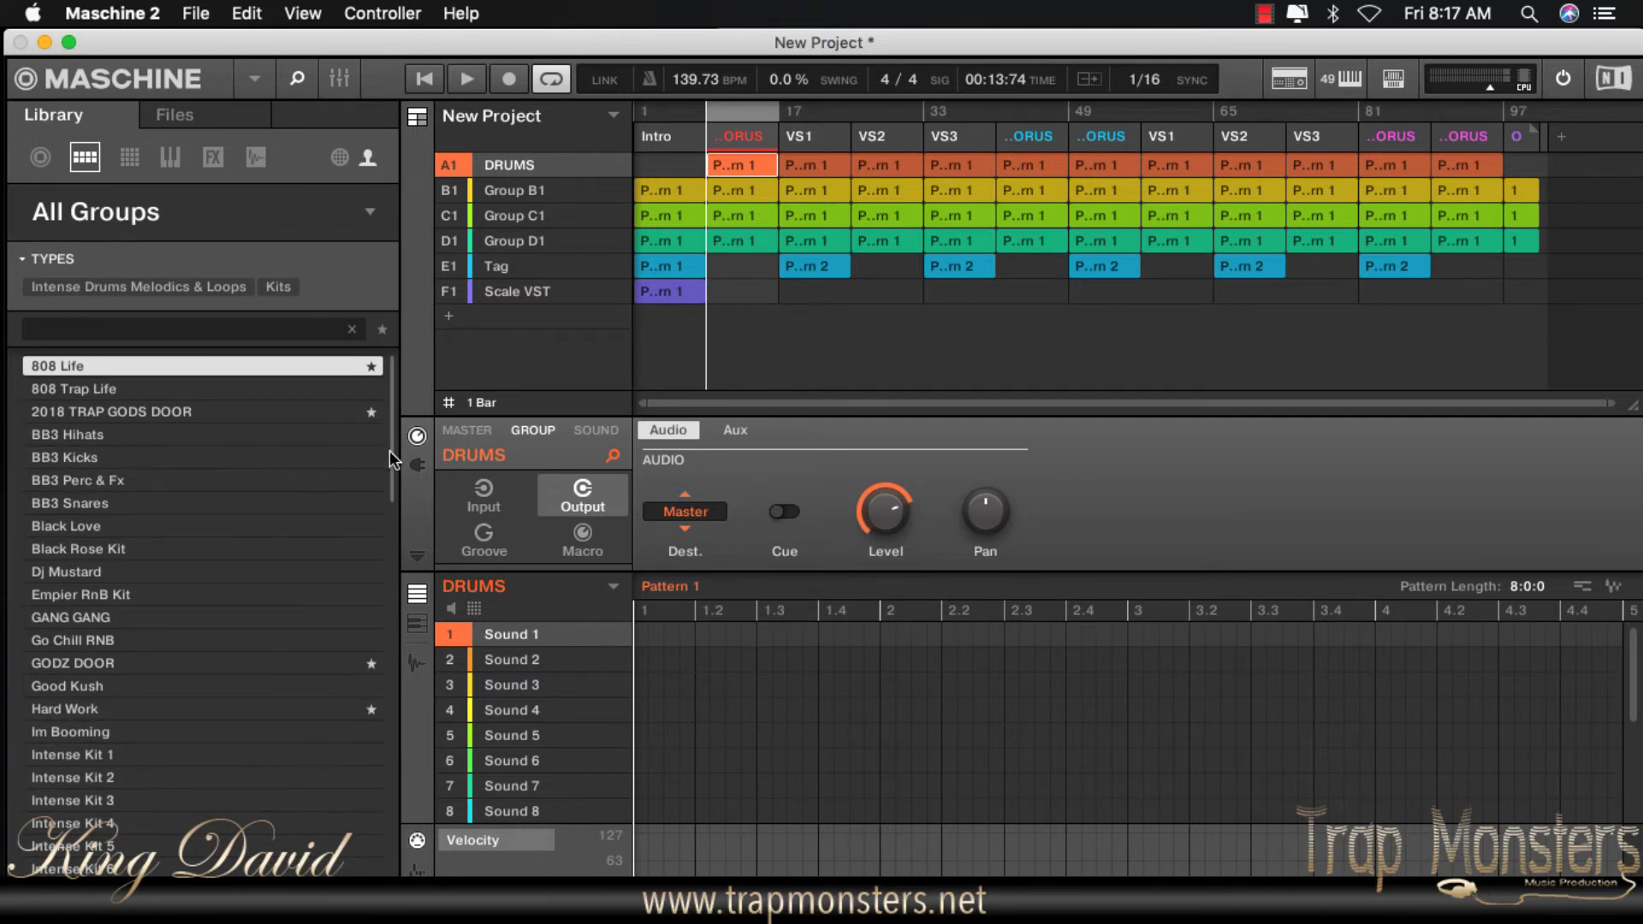
left_click_drag(390, 454, 391, 482)
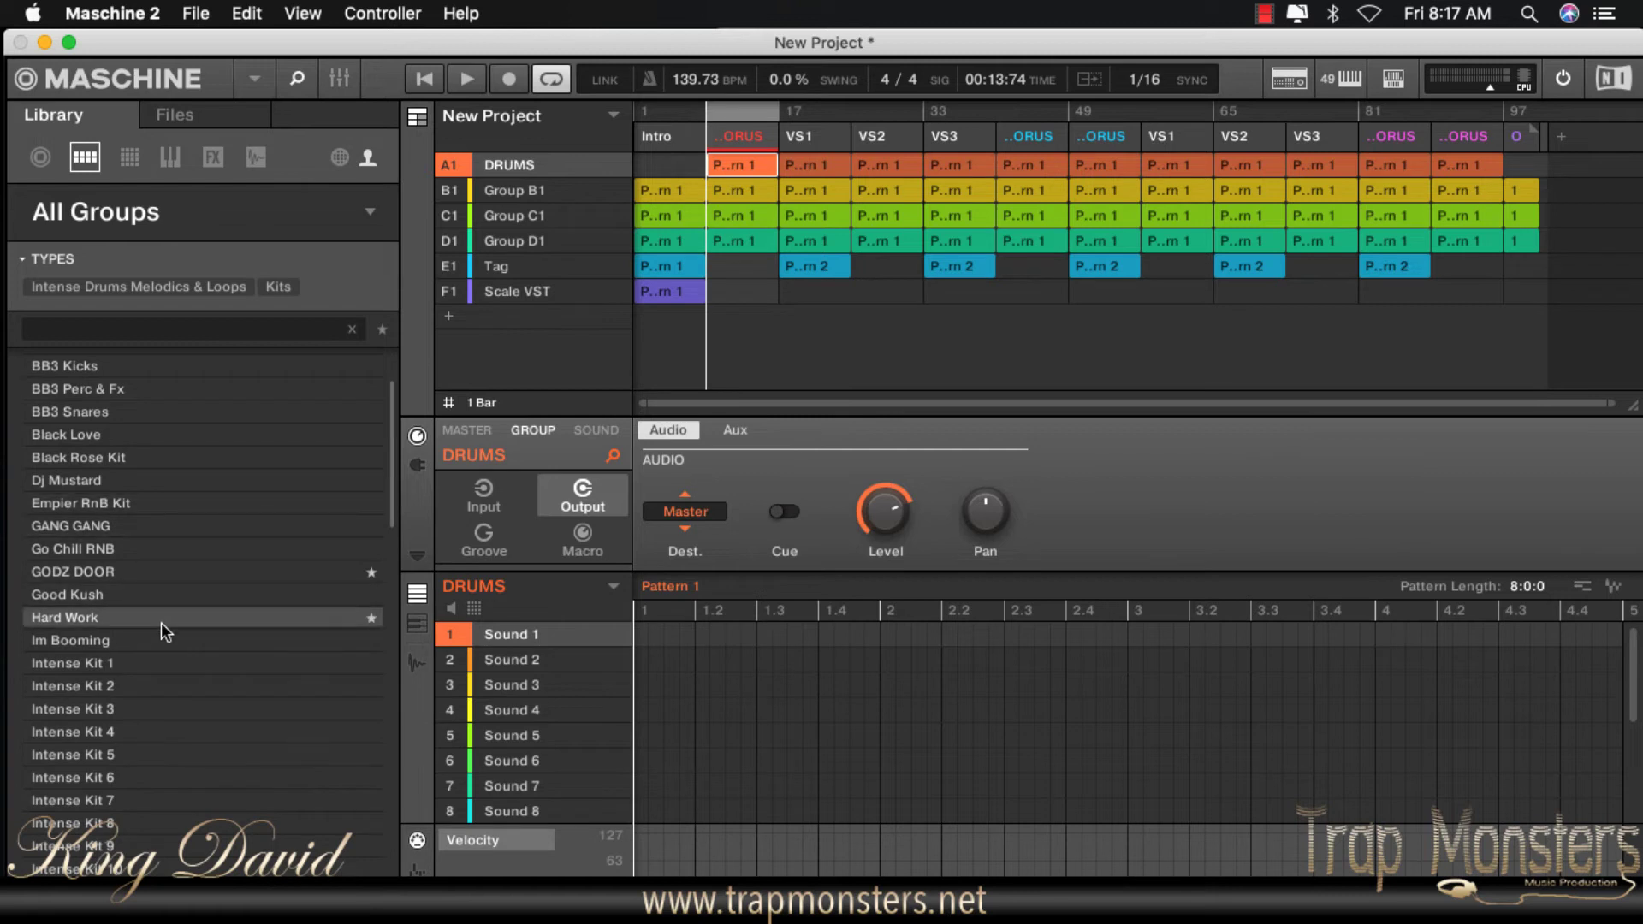
double_click(128, 664)
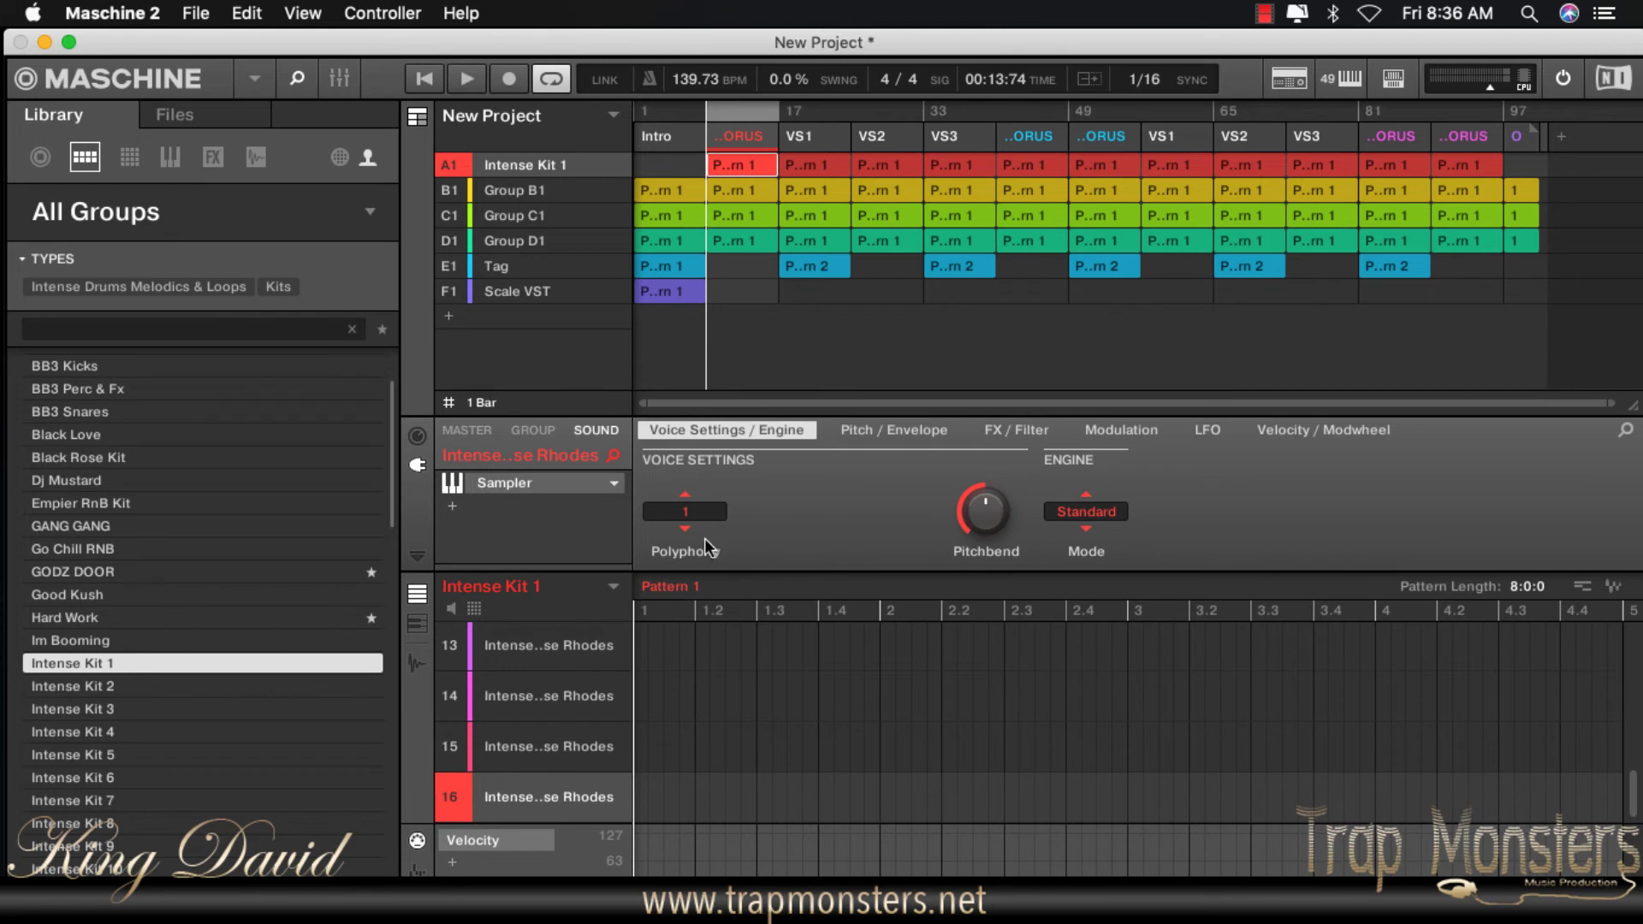
right_click(499, 586)
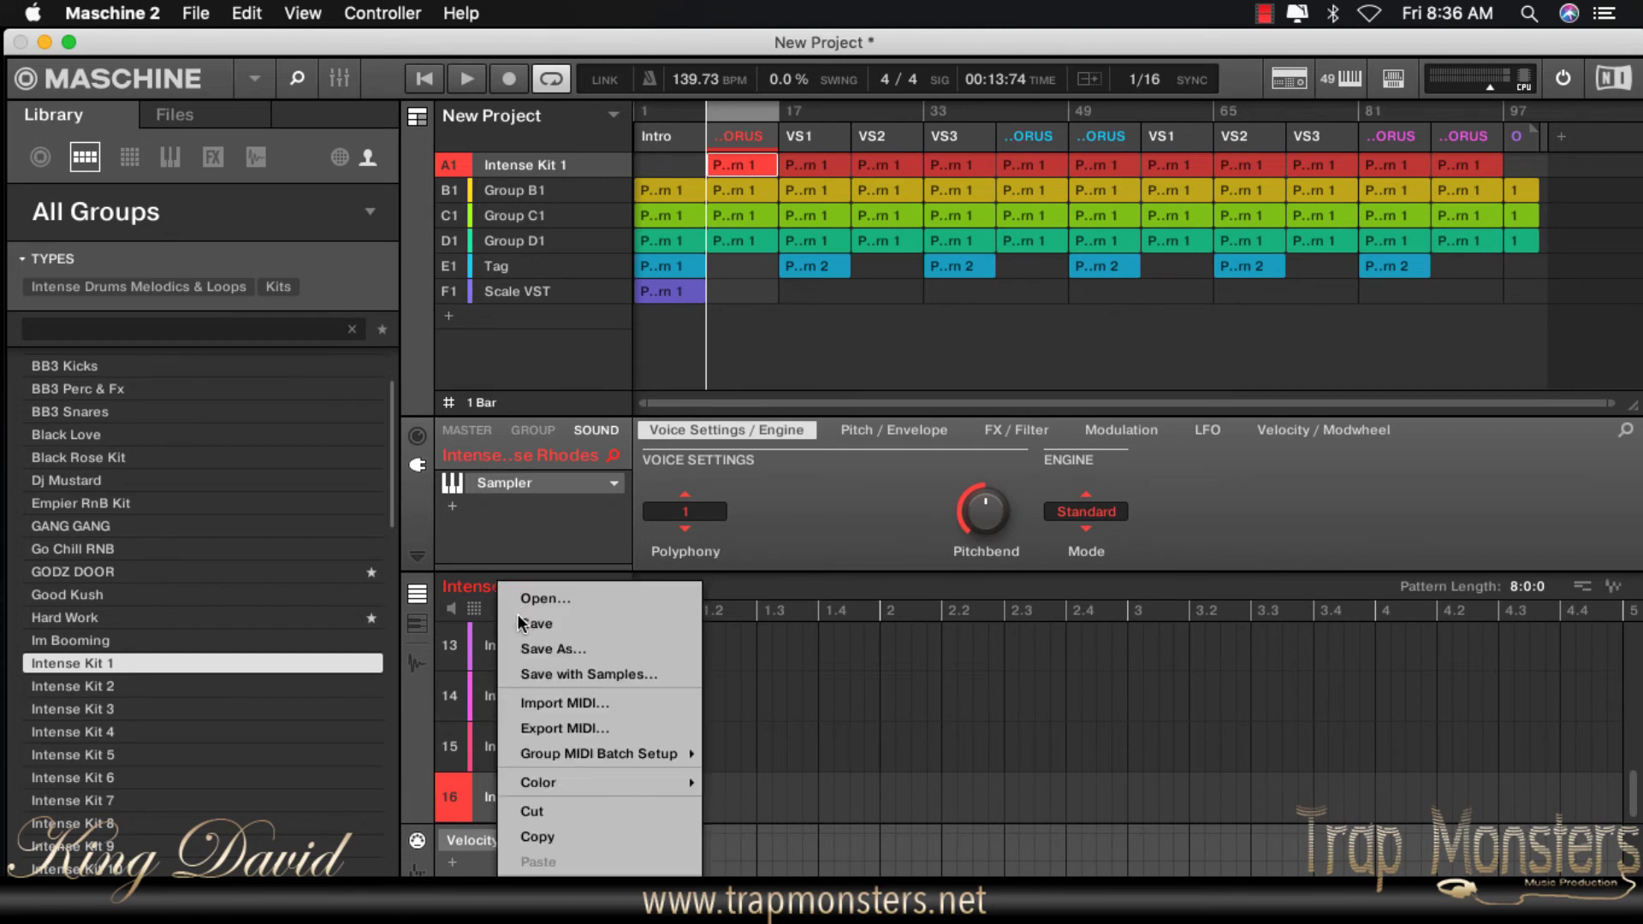
left_click(536, 623)
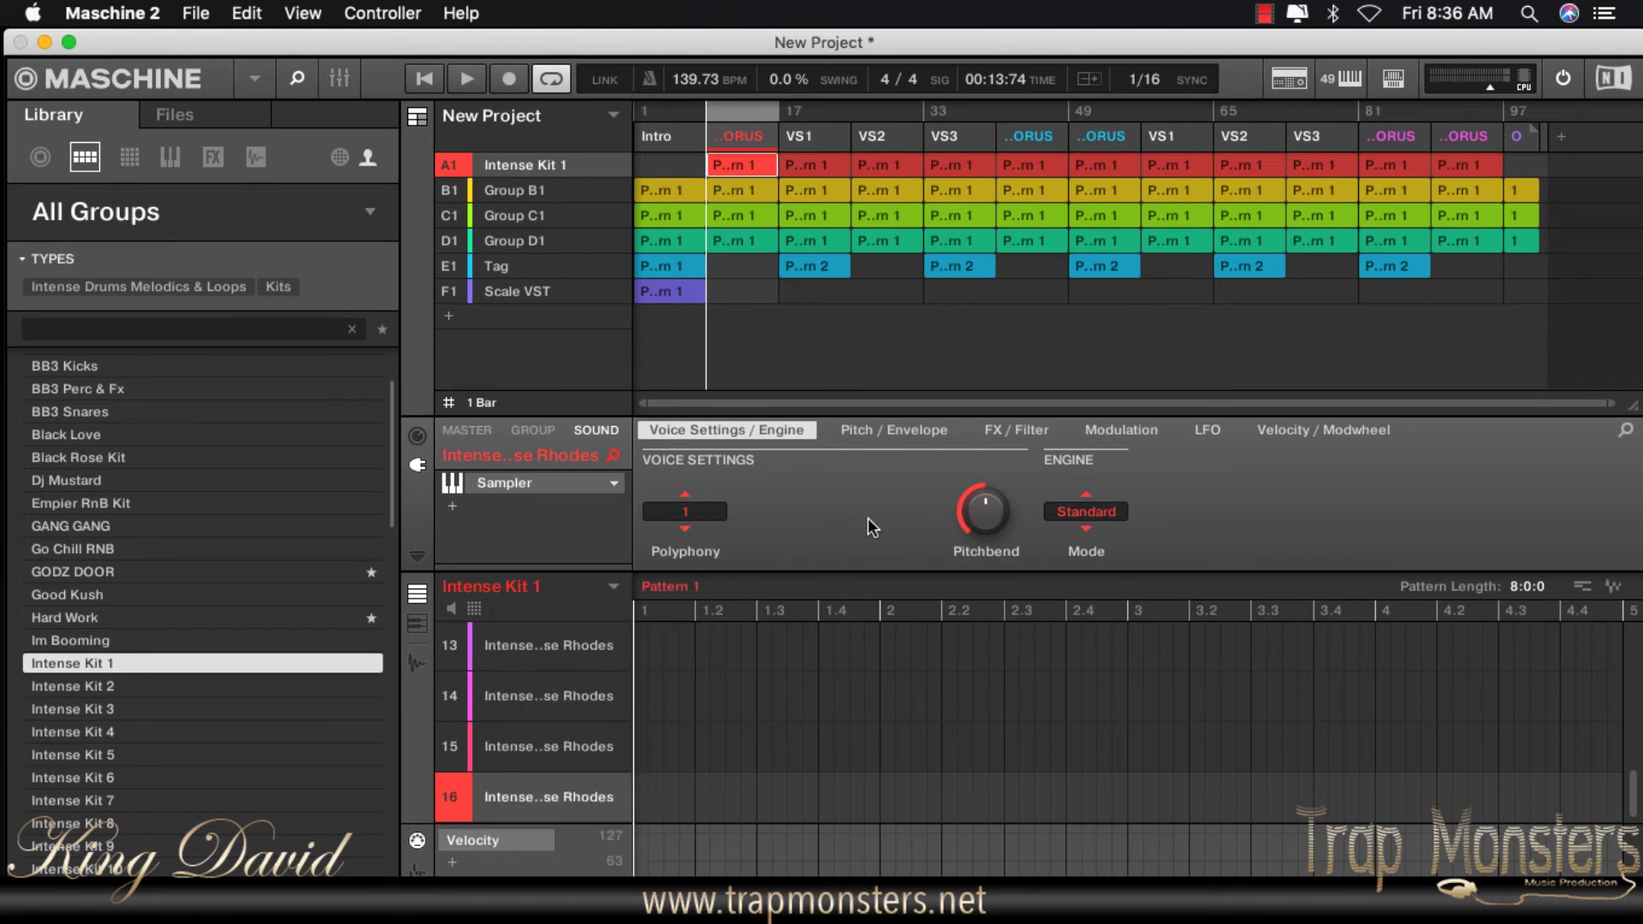